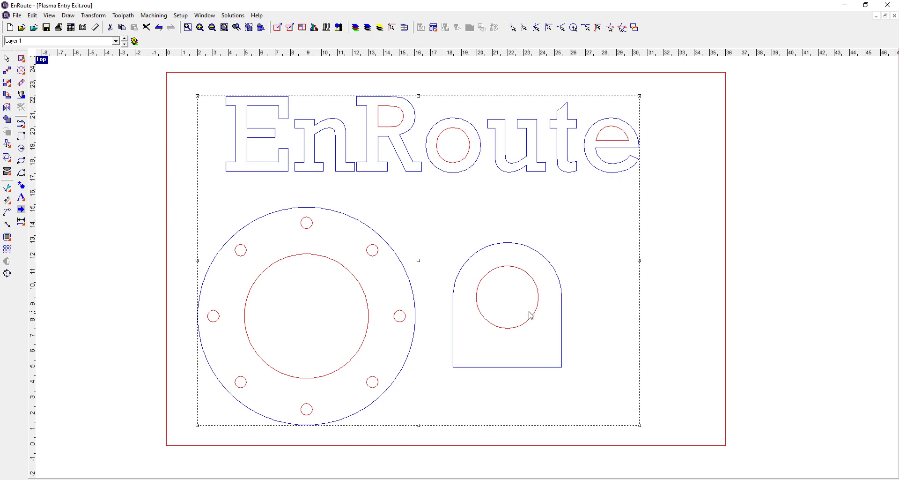
Step: Set the offset start points preference to Longest Segment with Segment Midpoint enabled
click(183, 16)
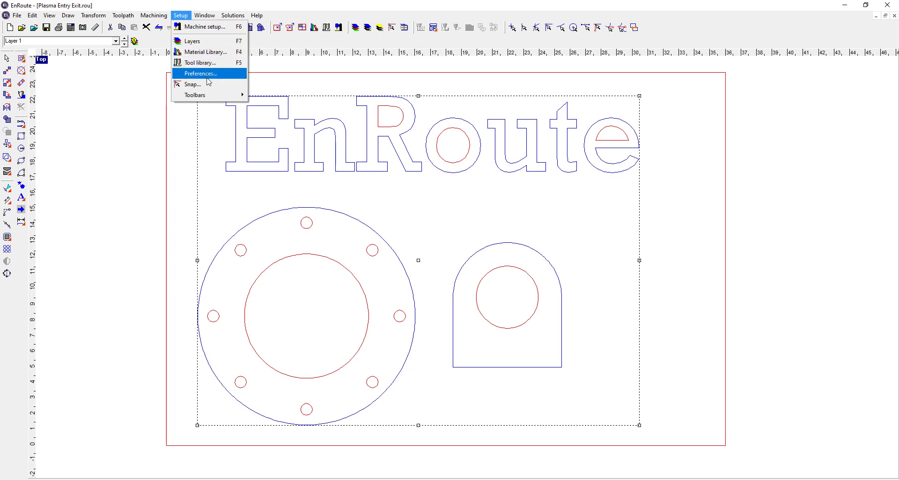
click(207, 78)
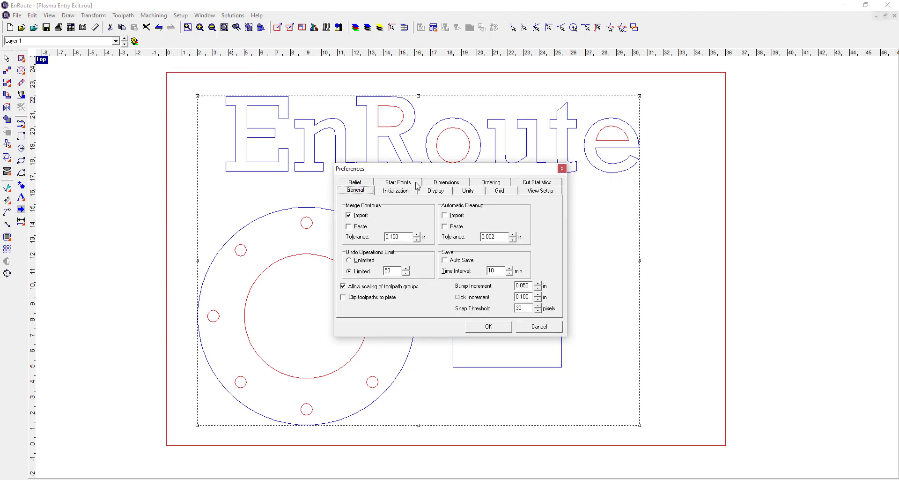
click(395, 183)
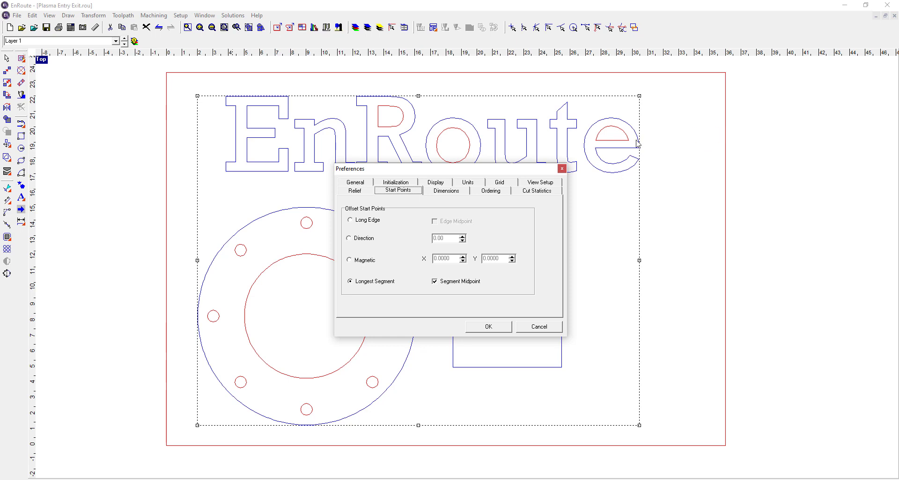
click(361, 283)
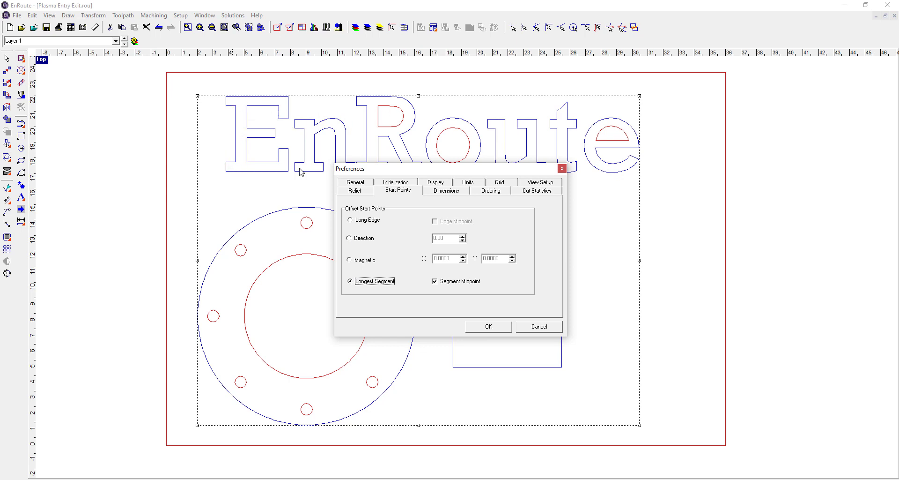
click(434, 282)
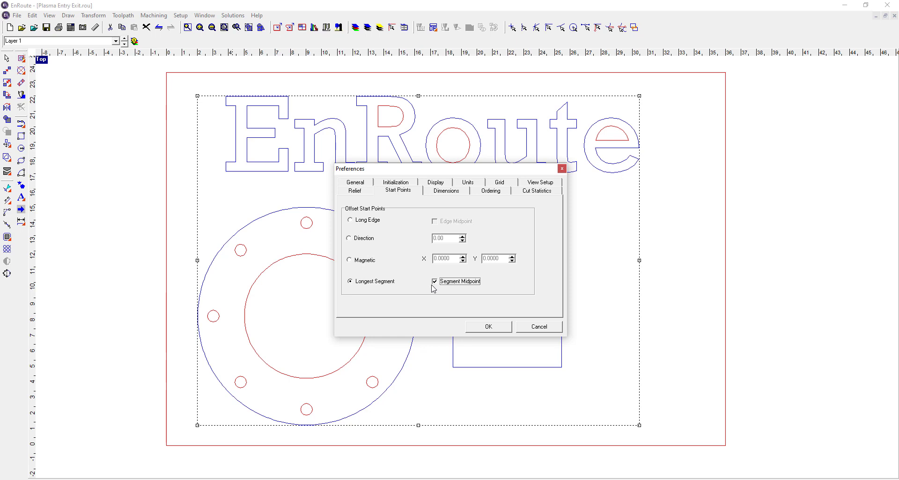
click(434, 281)
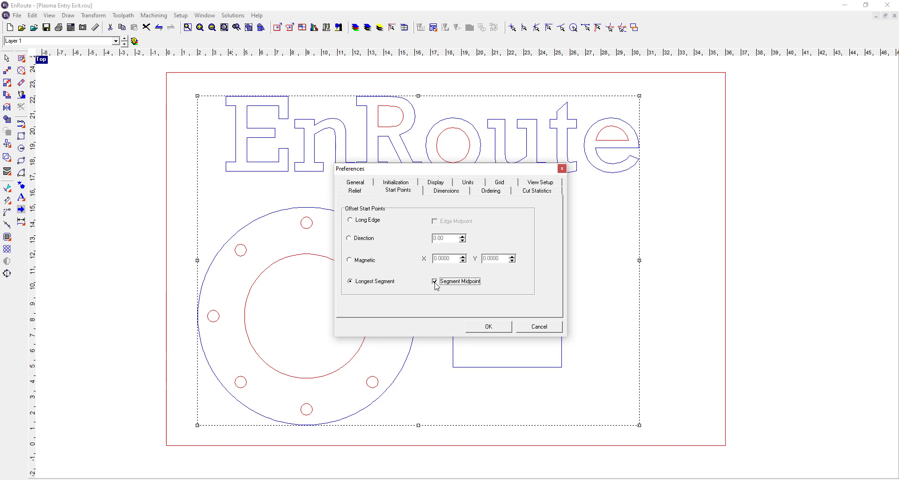
click(489, 327)
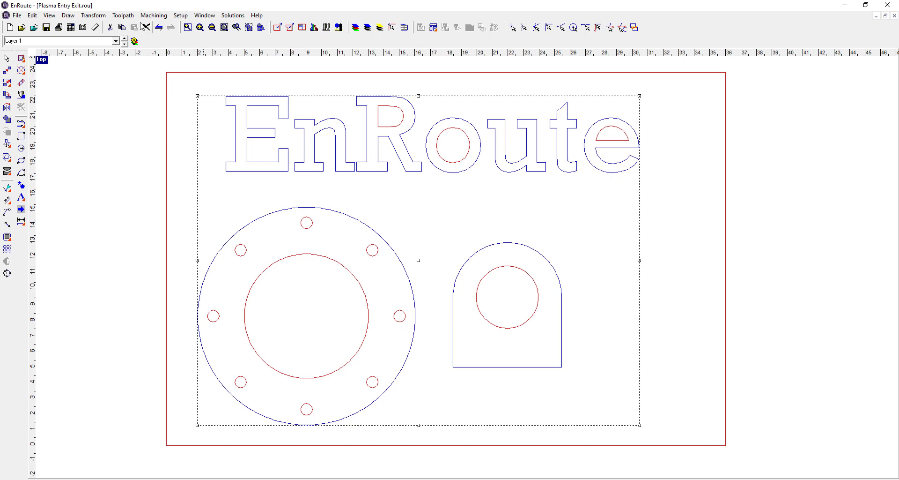
Step: Apply external kerf compensation to the selected artwork with 0.05 in kerf width and 0.25 in radius, 45-degree arc entries and exits
click(129, 17)
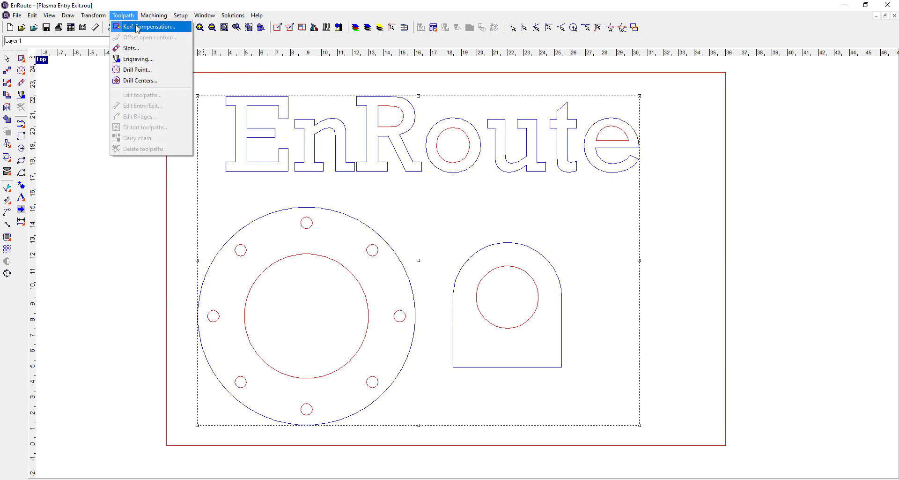
click(138, 28)
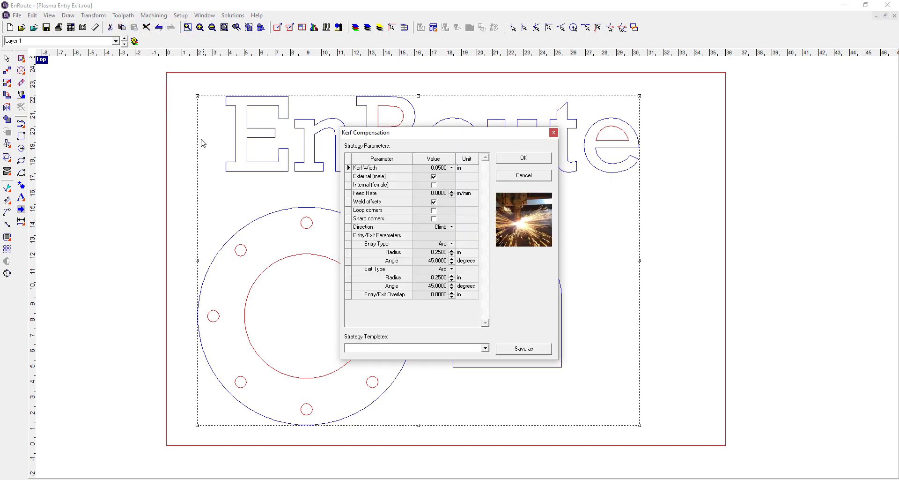
drag(372, 134, 485, 129)
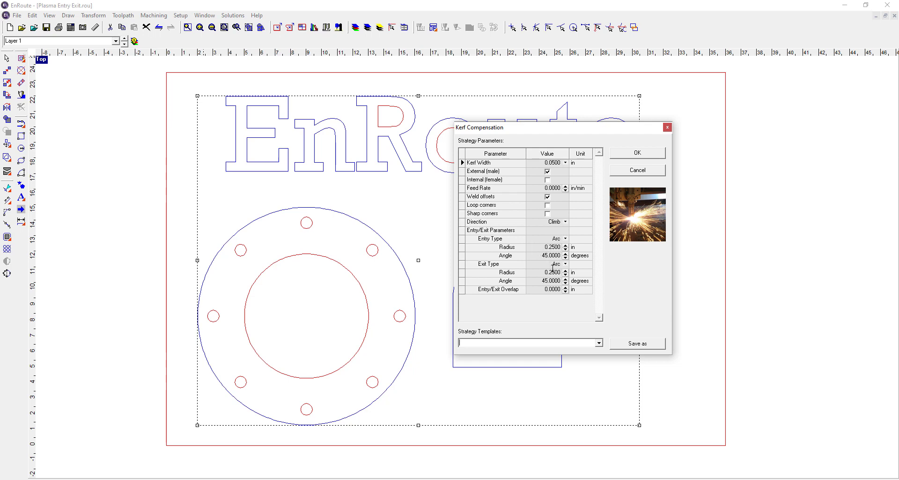
click(639, 152)
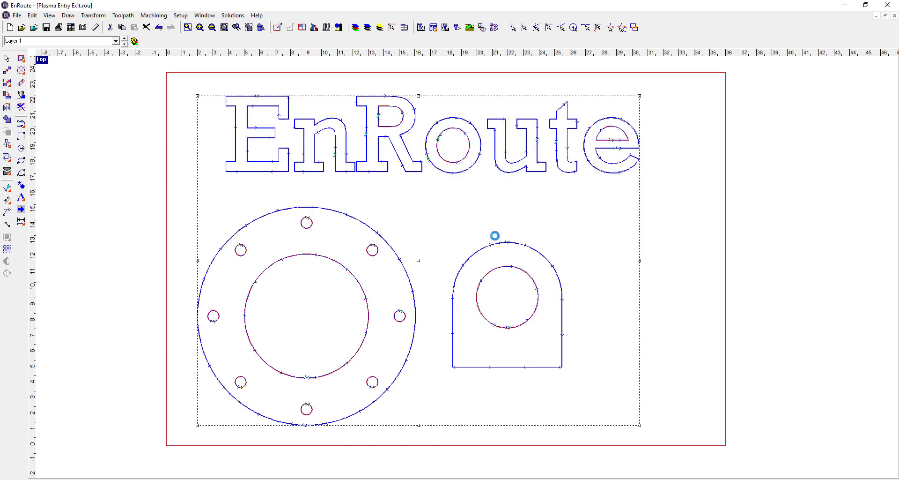
Step: Examine the entry and exit arcs on the flange's uppermost bolt hole with the toolpaths shown at full kerf width
scroll(341, 294, up, 2)
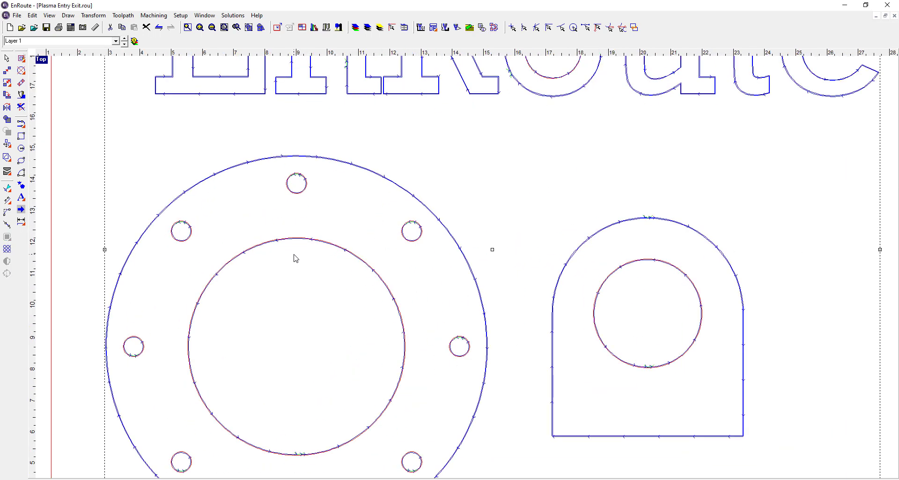
click(270, 243)
scroll(303, 187, up, 3)
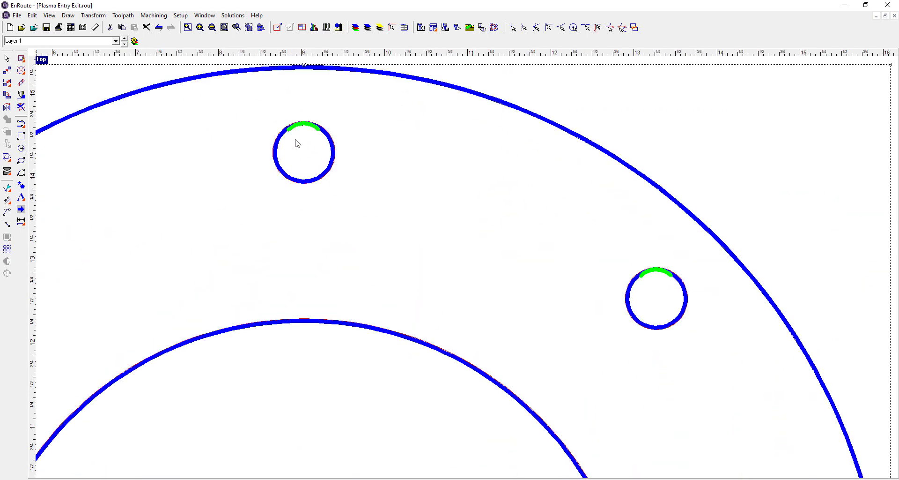
scroll(295, 141, up, 6)
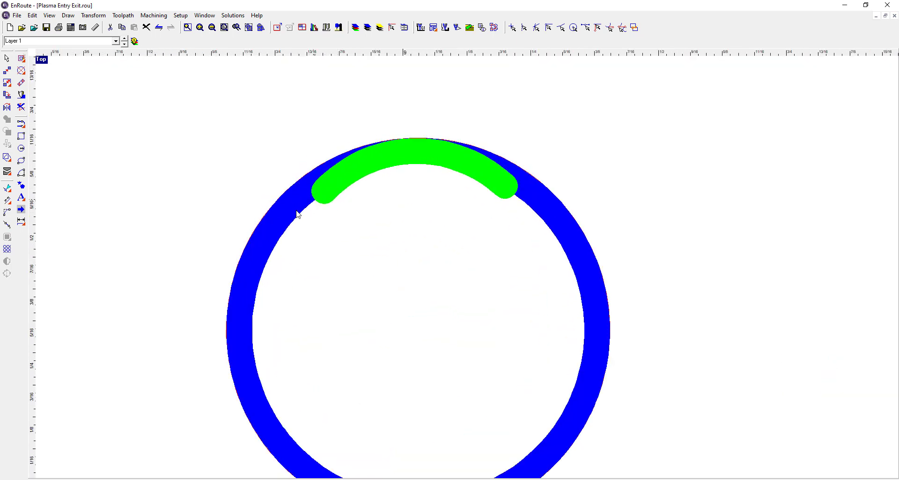
scroll(396, 302, down, 3)
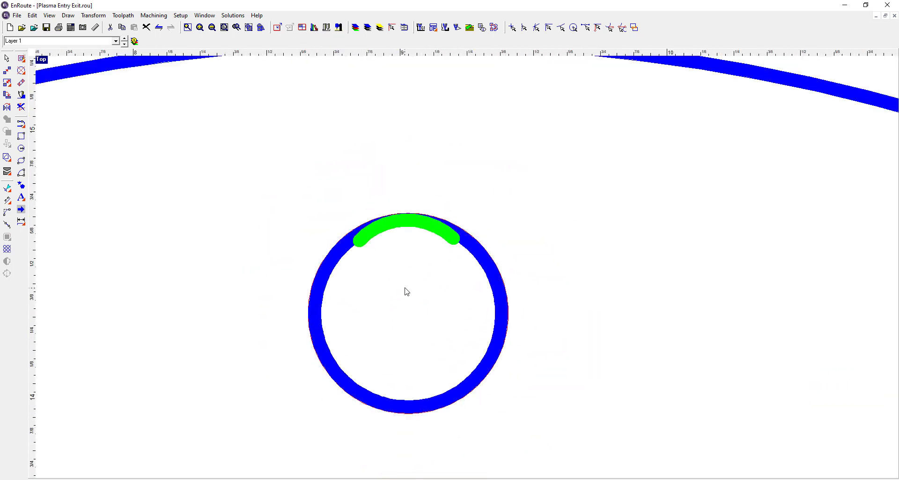
scroll(403, 285, up, 3)
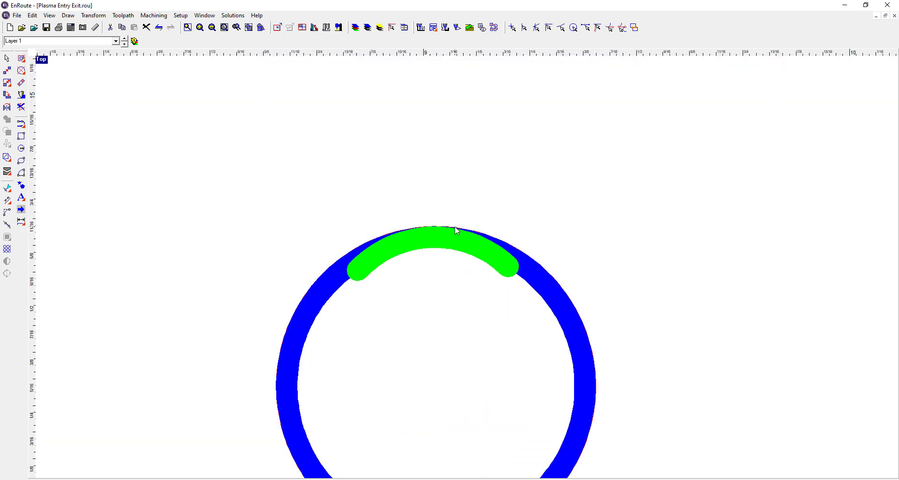
Step: Switch the toolpaths to outline display and examine the entry arc, exit arc and cut direction on the uppermost bolt hole
key(f)
scroll(488, 237, up, 2)
scroll(488, 238, down, 2)
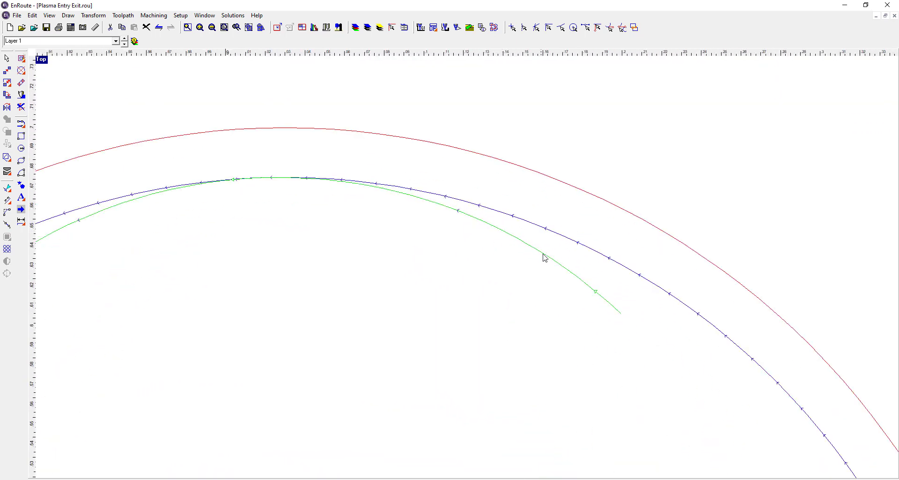
scroll(685, 293, up, 1)
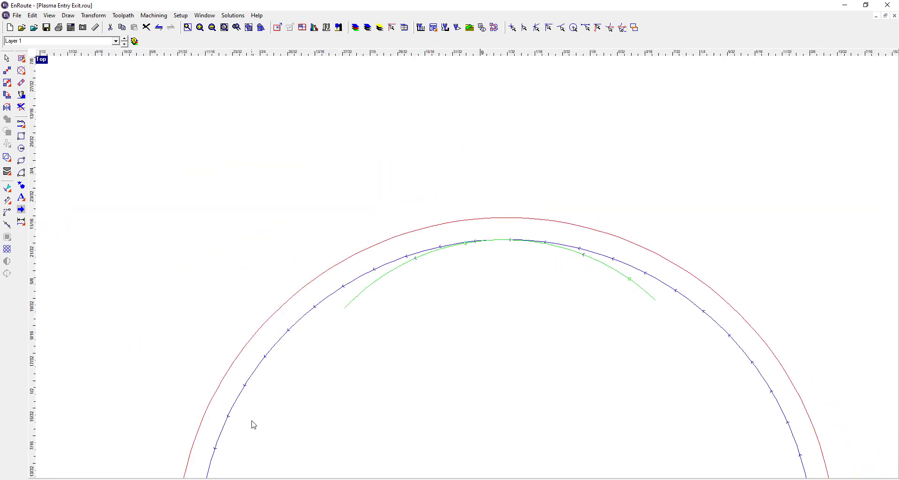
scroll(515, 243, down, 2)
scroll(412, 199, down, 2)
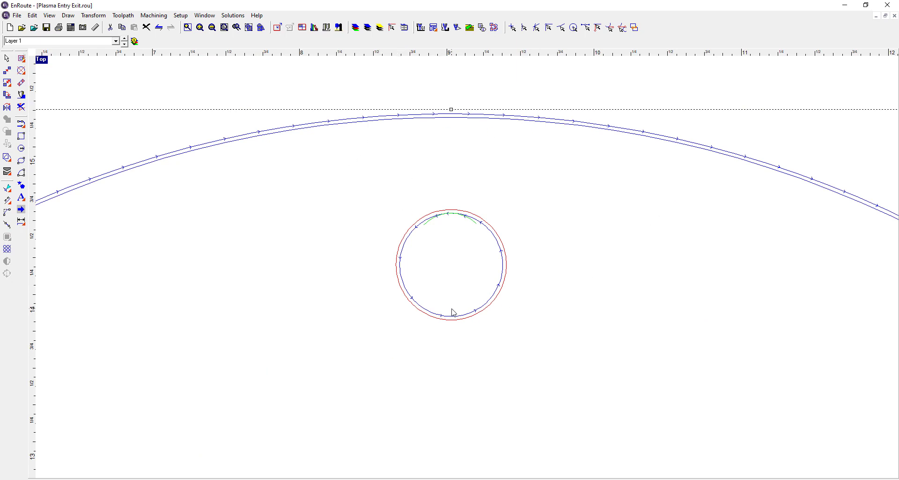
scroll(435, 302, down, 2)
scroll(416, 303, down, 2)
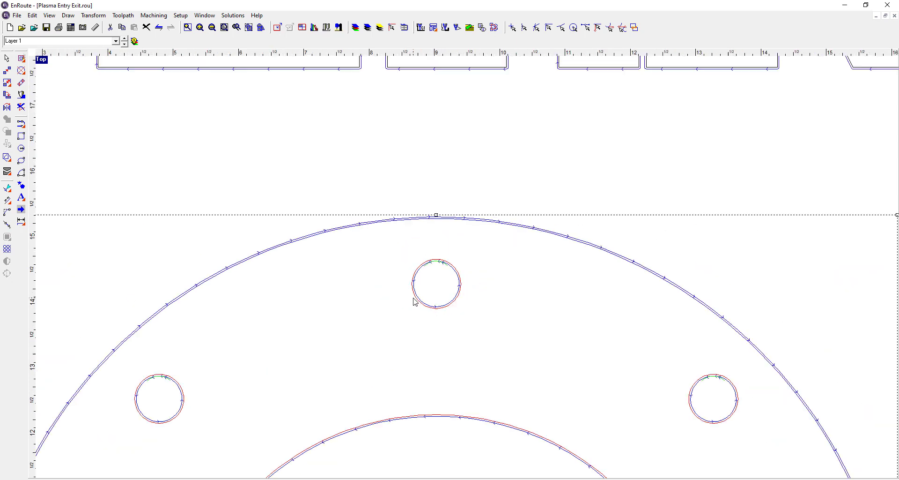
scroll(430, 277, up, 6)
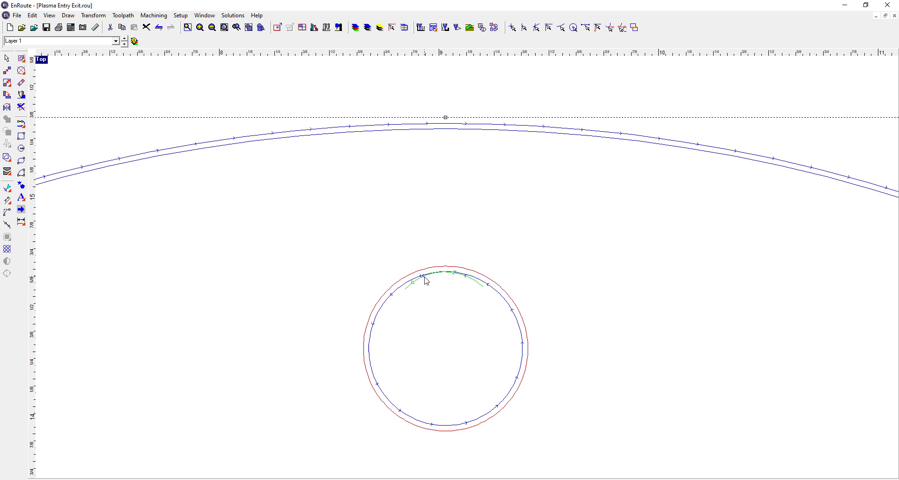
scroll(424, 279, up, 1)
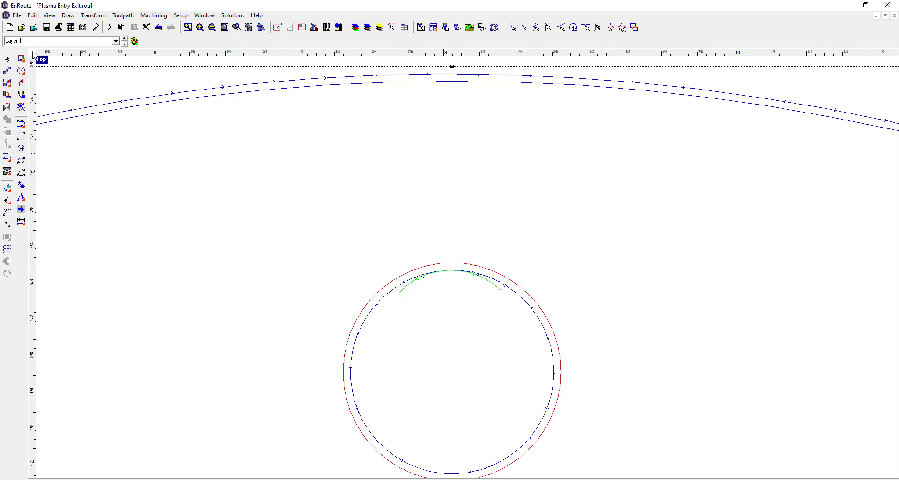
Step: Draw a 0.25 in radius circle inside the uppermost bolt hole, placed so it follows the entry and exit arcs
click(68, 16)
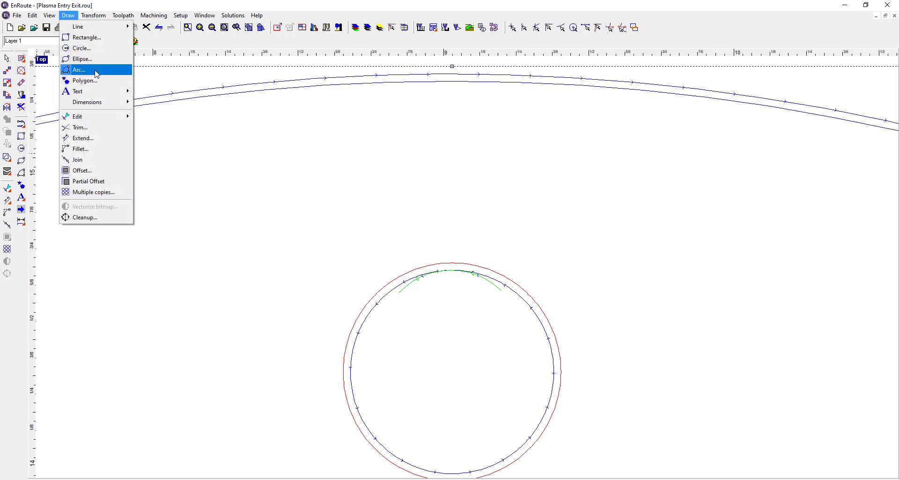
click(82, 48)
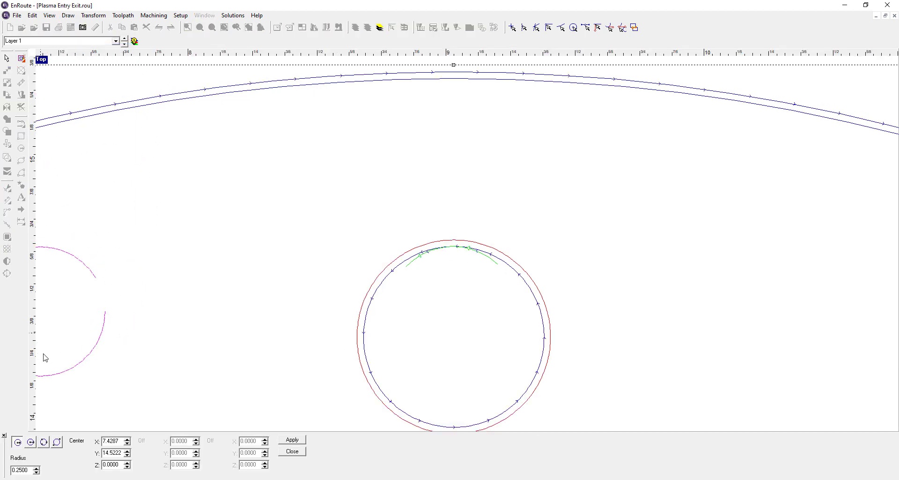
drag(29, 469, 11, 469)
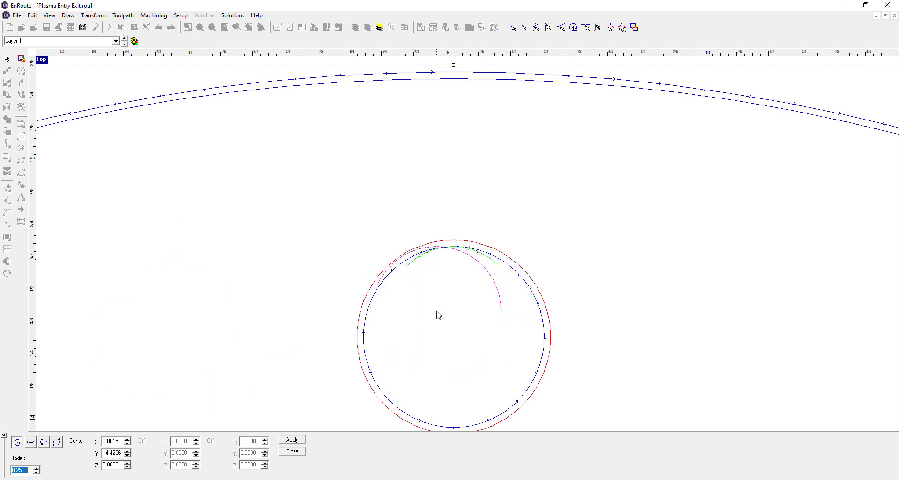
scroll(438, 312, up, 2)
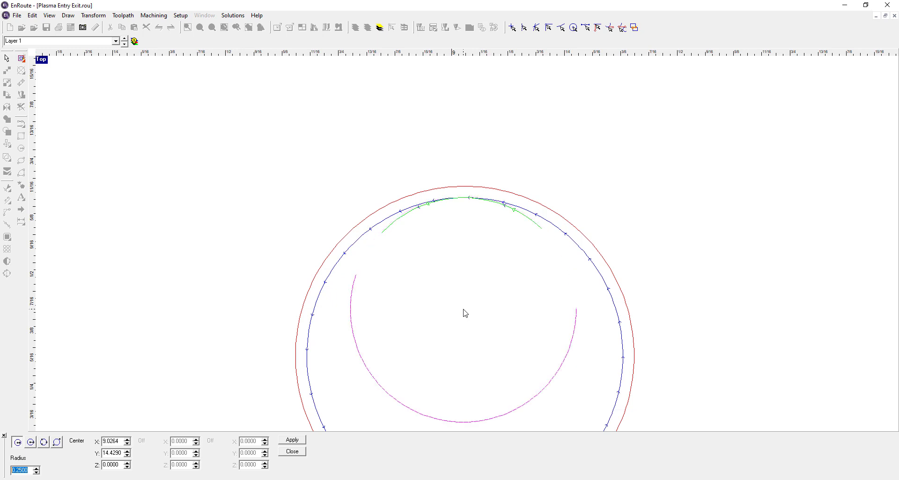
key(Escape)
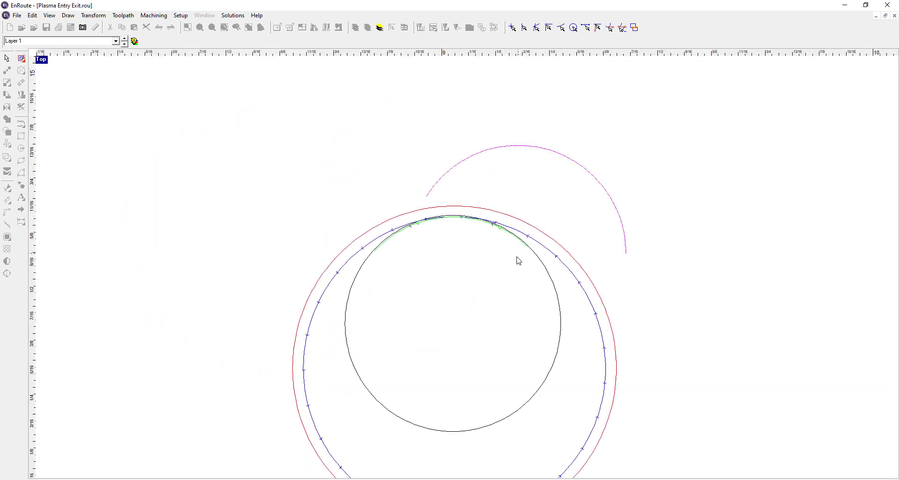
Step: Show the toolpaths at full kerf width, select the reference circle and compare it with the entry and exit arcs
right_click(446, 236)
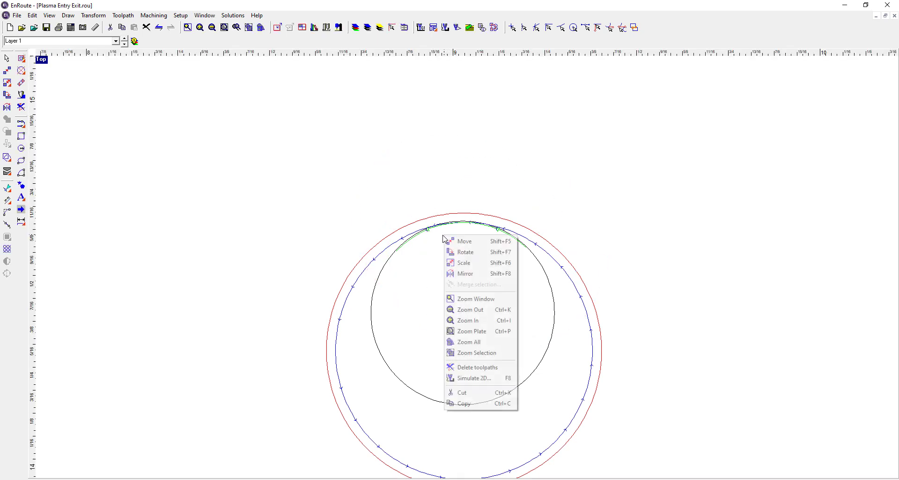
click(424, 254)
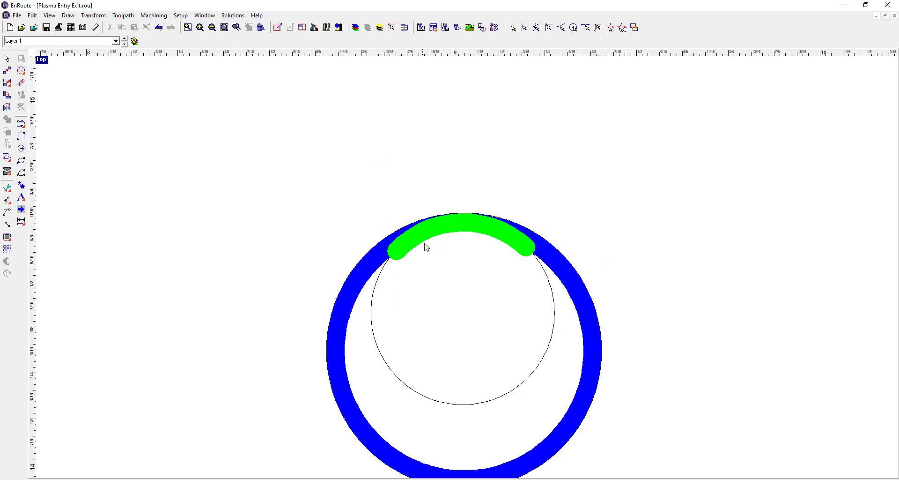
scroll(425, 245, up, 4)
click(295, 324)
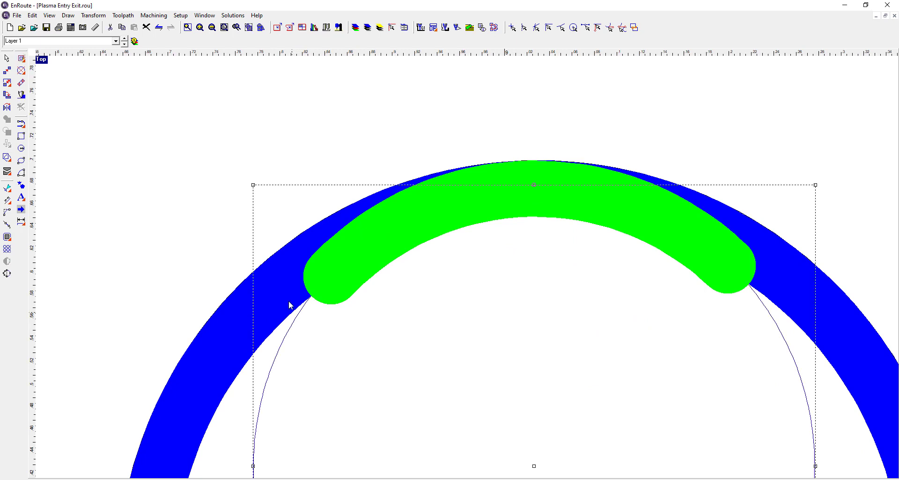
scroll(247, 206, down, 2)
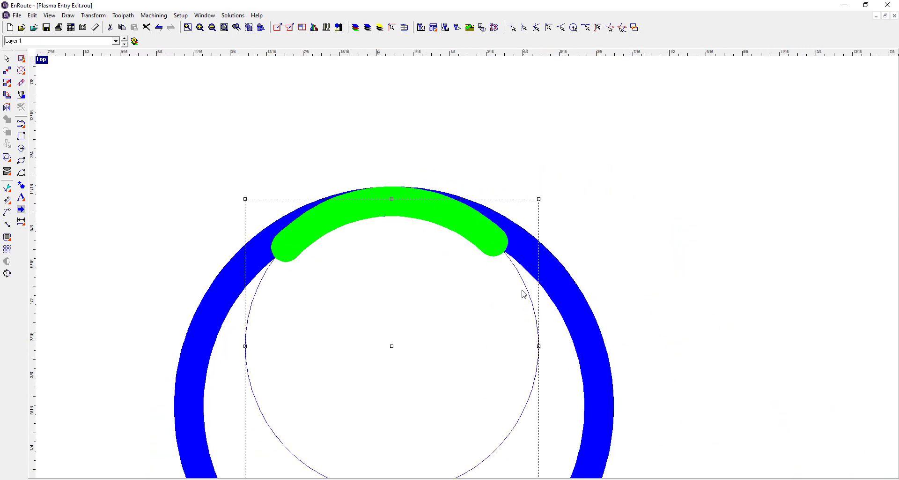
scroll(521, 293, down, 2)
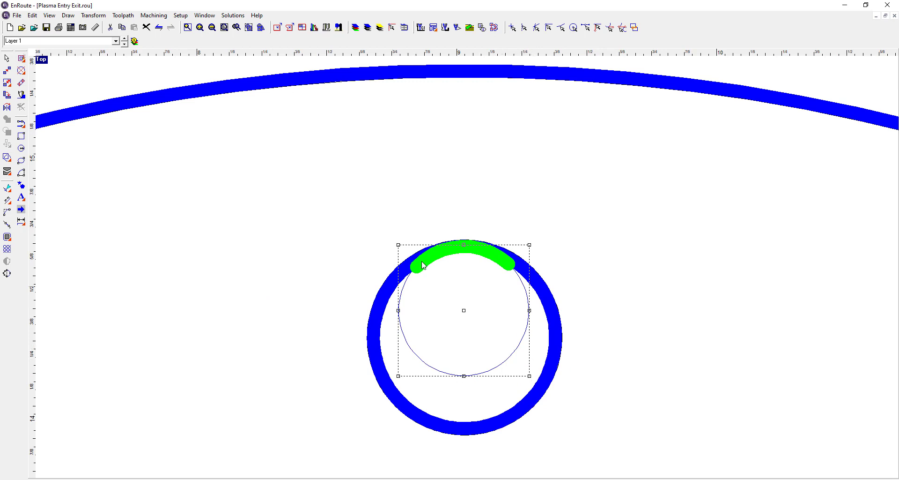
scroll(478, 340, up, 2)
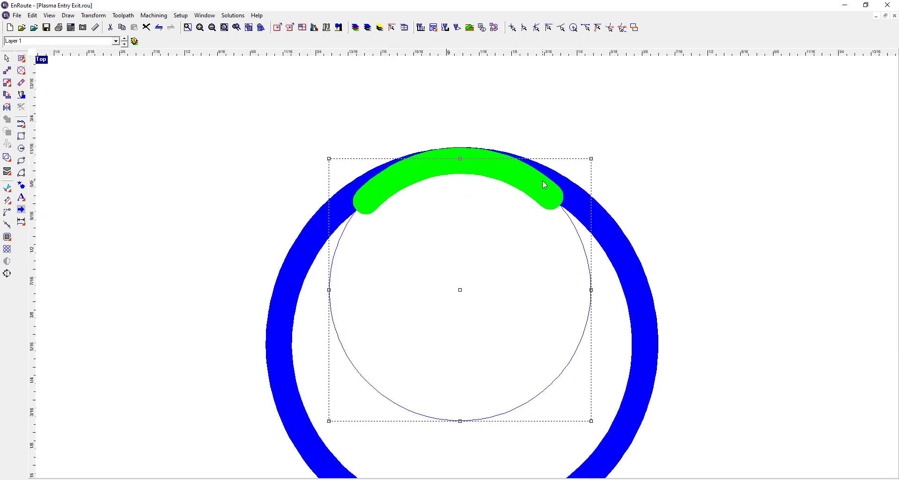
Step: Open the uppermost bolt hole's kerf compensation toolpath for editing and set the entry arc angle to 90 degrees
right_click(307, 238)
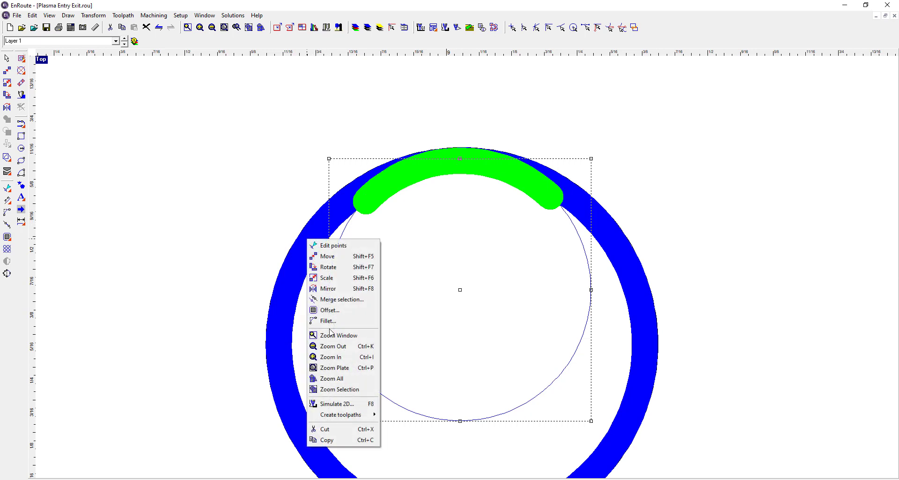
click(323, 441)
right_click(294, 419)
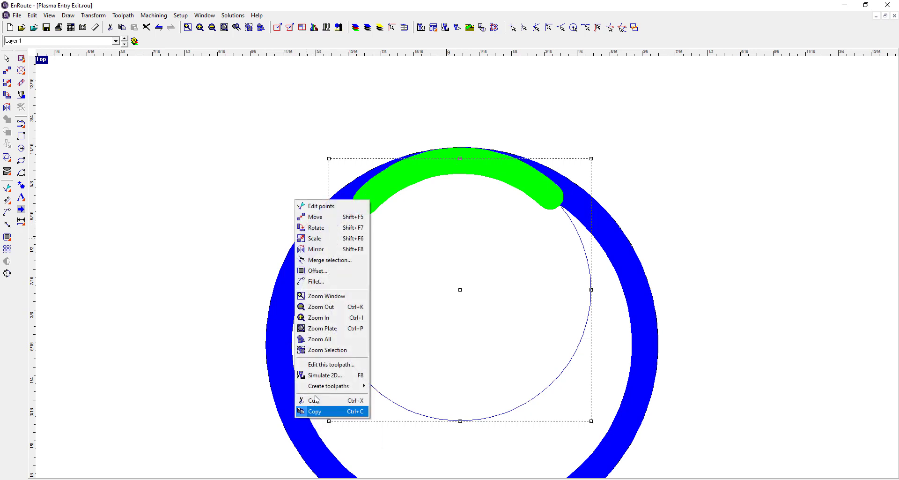
click(319, 365)
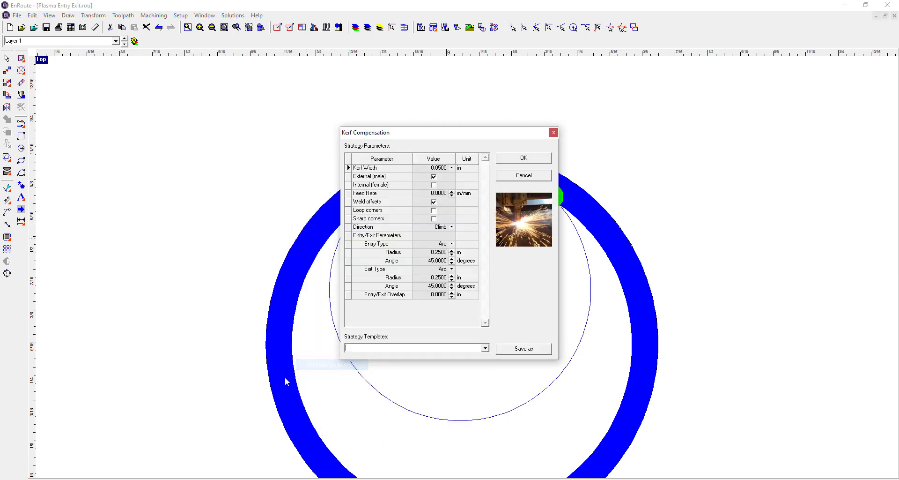
click(423, 264)
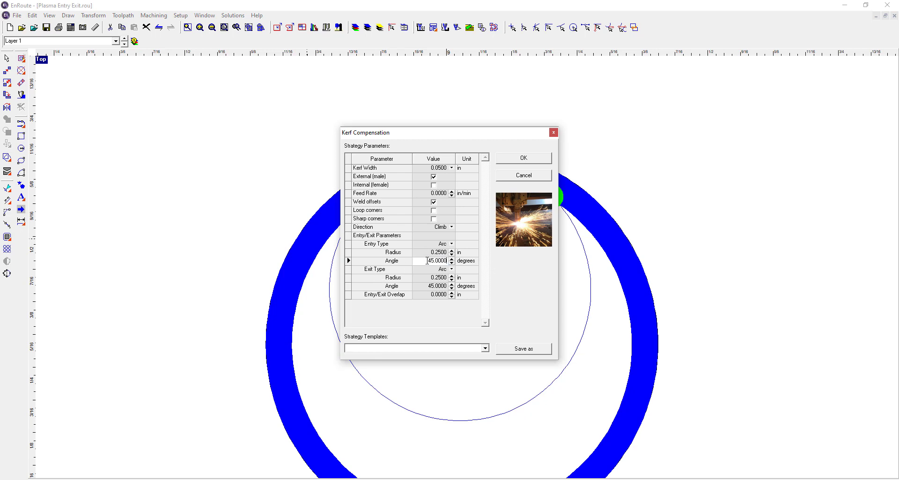
text(90)
key(Return)
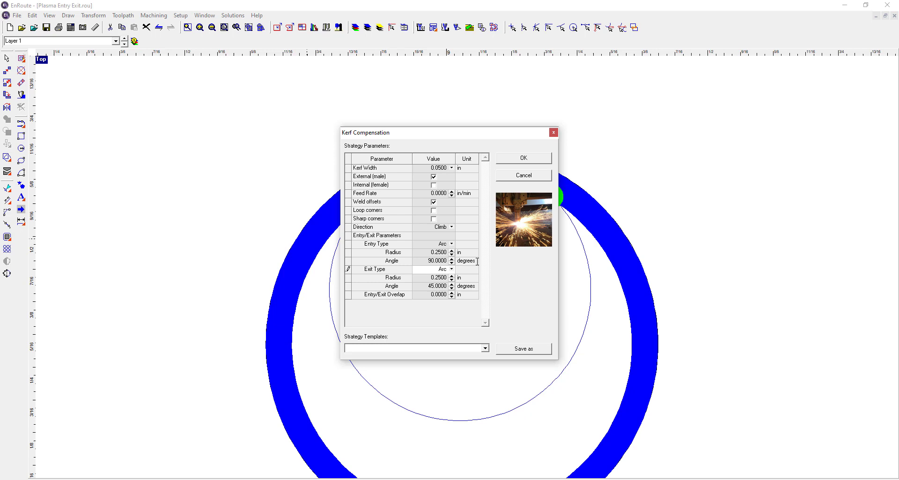
Step: Set the exit arc angle to 90 degrees, apply the toolpath change and compare the arcs with the reference circle
click(418, 281)
click(423, 284)
text(90)
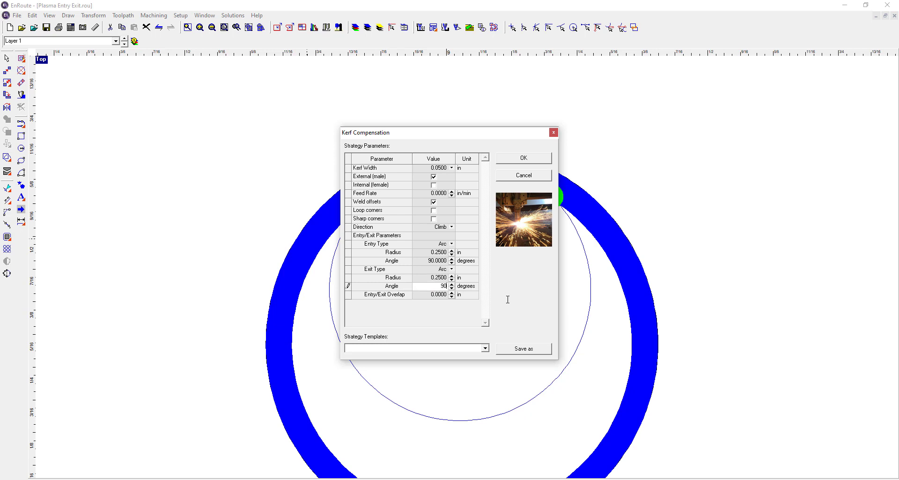
key(Return)
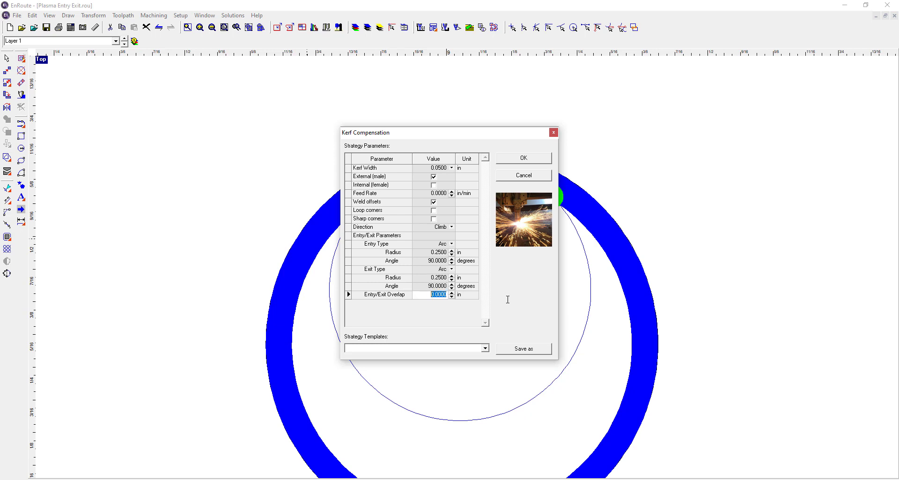
click(514, 159)
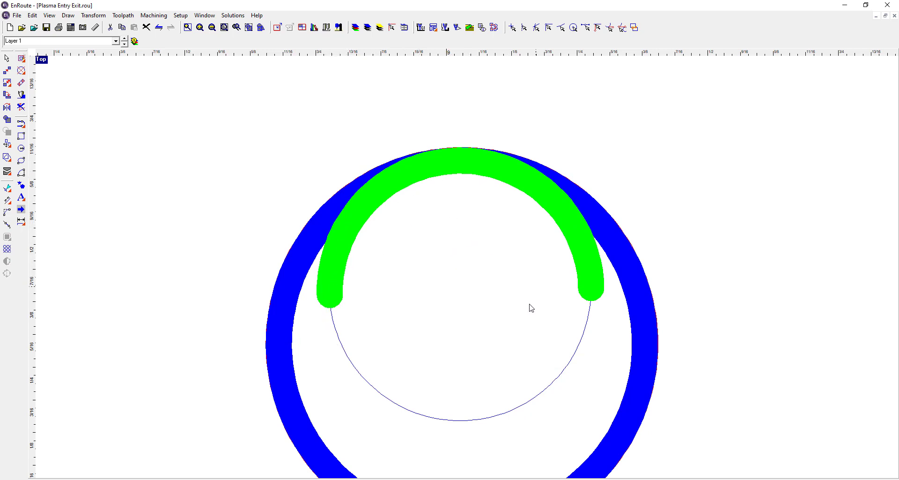
scroll(411, 275, down, 2)
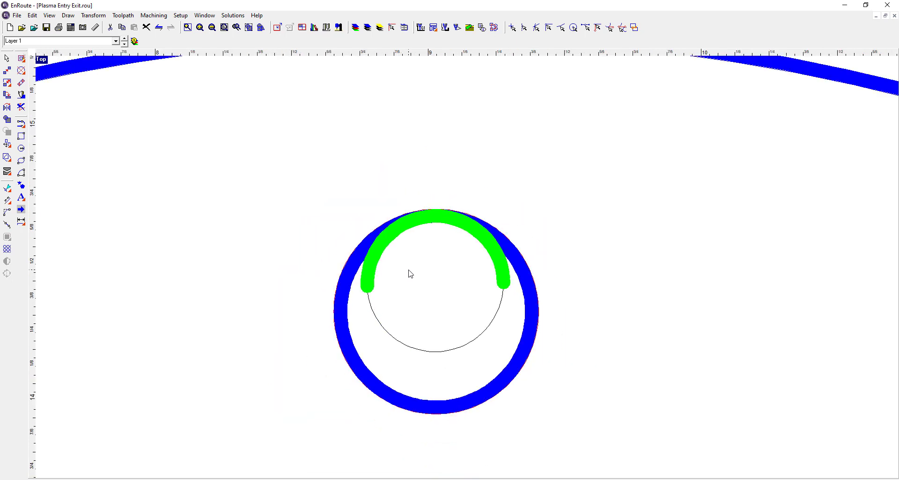
Step: Undo the last entry and exit arc angle change on the bolt hole's toolpath
key(ctrl+z)
scroll(410, 271, down, 3)
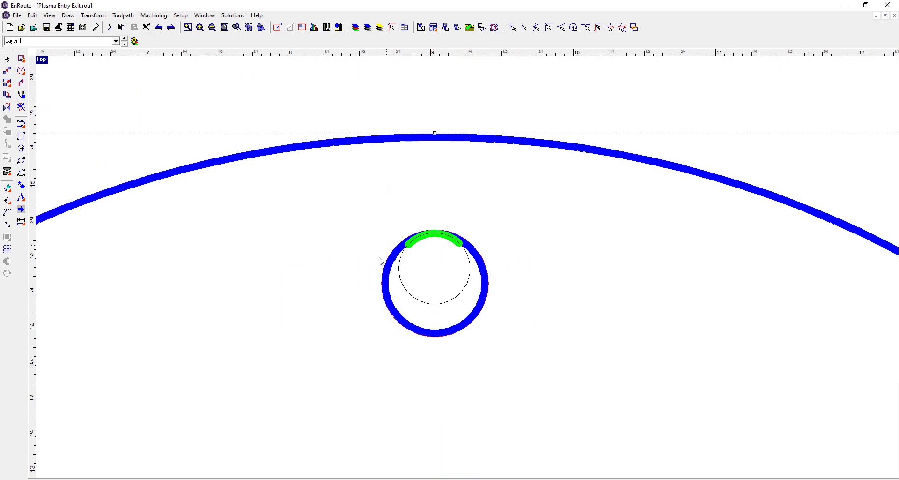
scroll(381, 257, up, 2)
scroll(402, 249, up, 2)
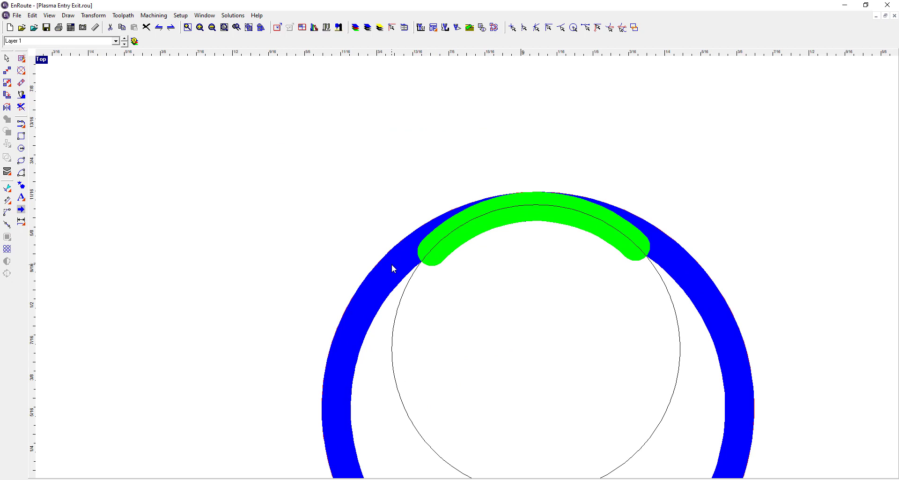
Step: Review the bolt hole toolpath's kerf compensation settings and the available strategy templates, leaving the settings unchanged
right_click(392, 263)
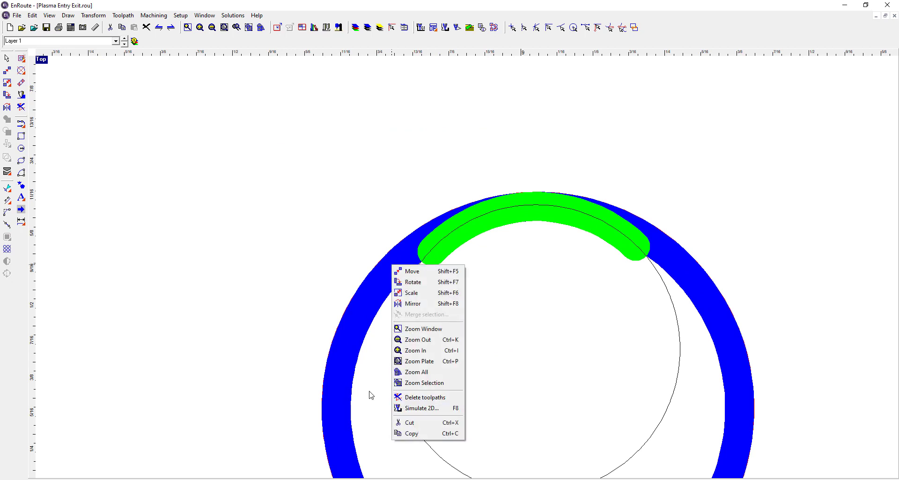
right_click(338, 400)
right_click(337, 400)
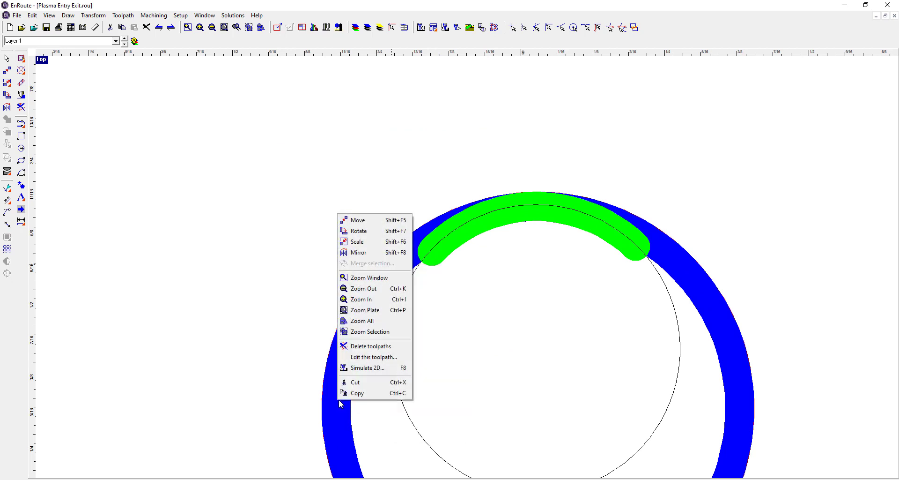
click(355, 361)
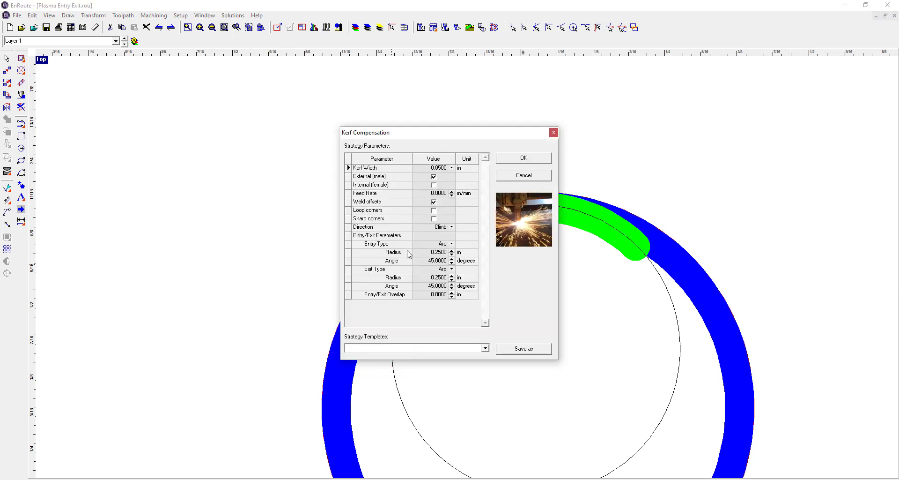
click(369, 346)
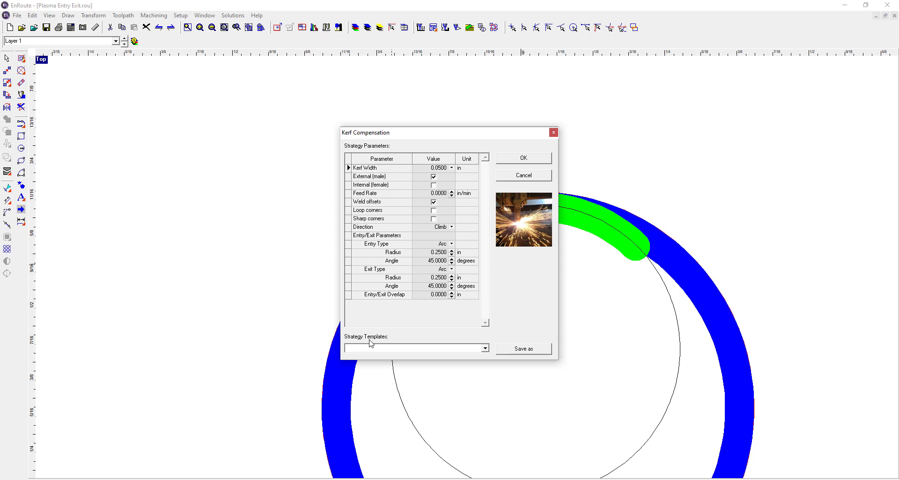
click(485, 349)
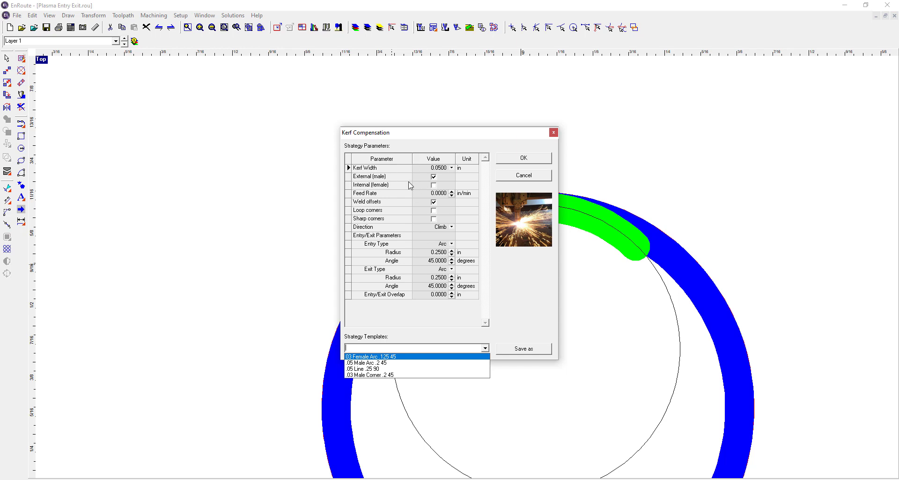
click(513, 179)
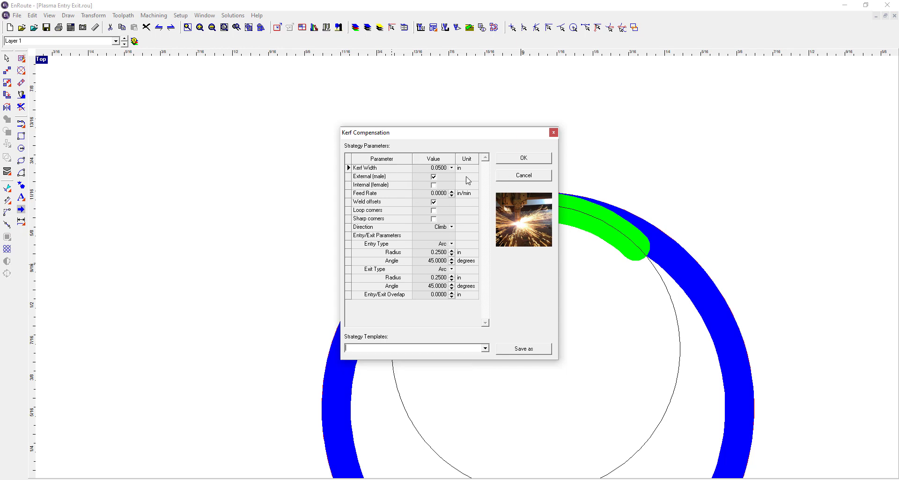
click(511, 177)
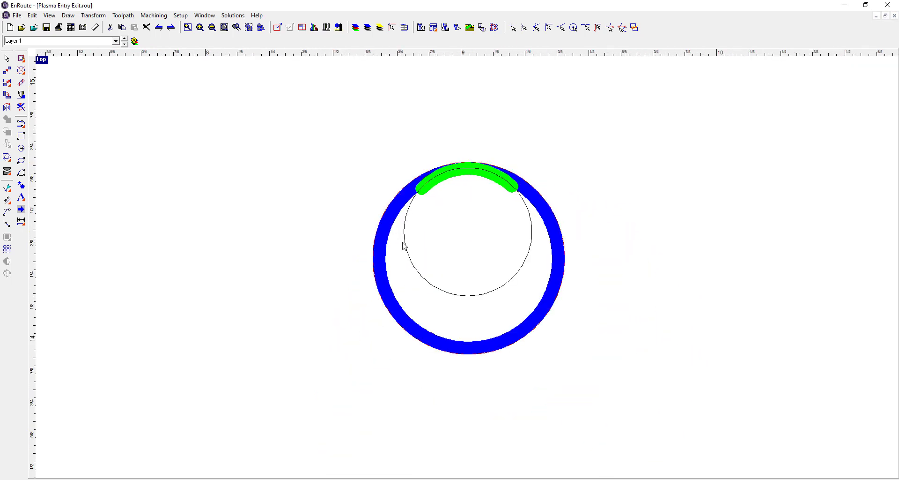
Step: Delete the reference circle inside the uppermost bolt hole
click(405, 245)
click(404, 245)
scroll(377, 201, down, 10)
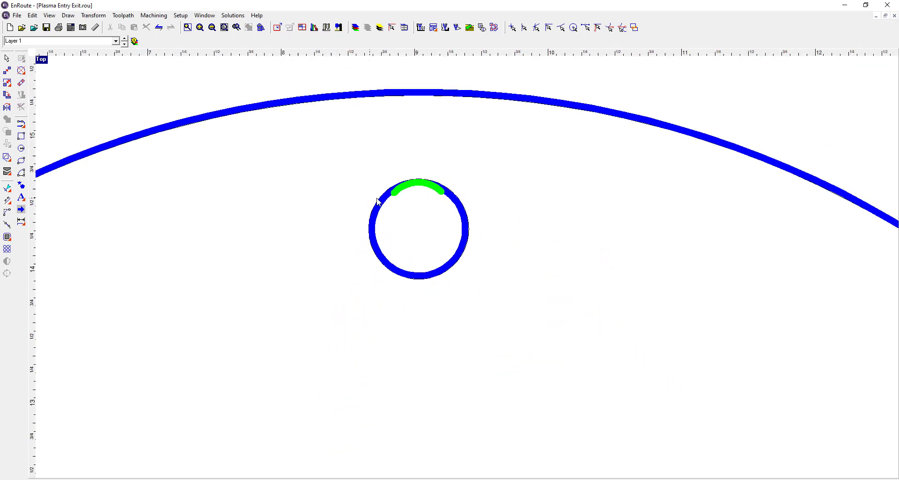
Step: Examine the entry and exit arcs across the flange, the arched bracket and the EnRoute lettering
scroll(459, 281, down, 2)
scroll(511, 368, up, 2)
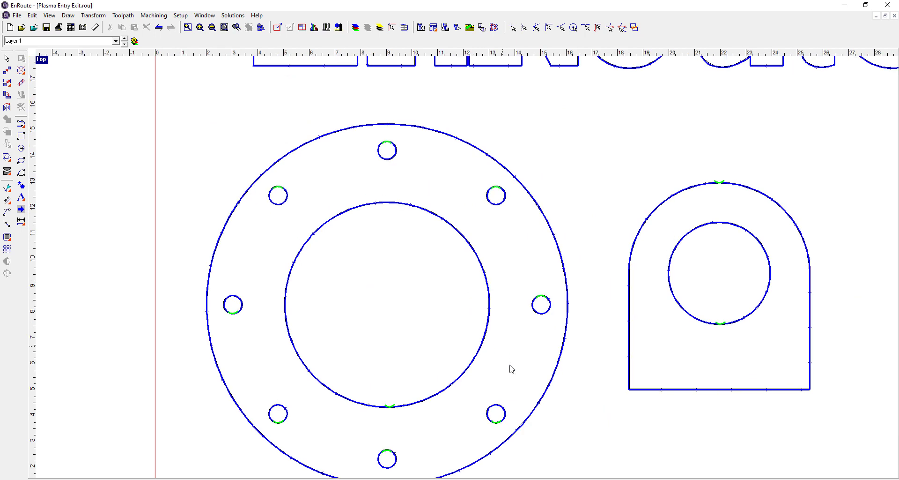
scroll(497, 193, up, 8)
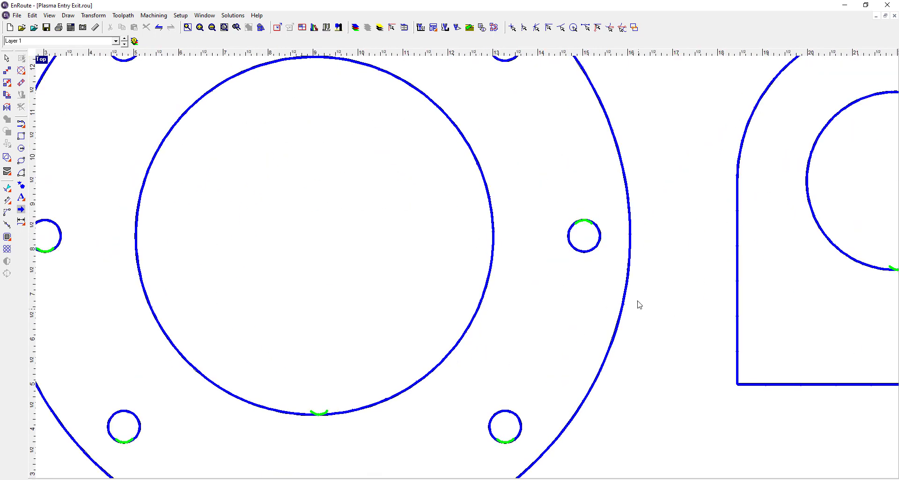
scroll(541, 187, down, 8)
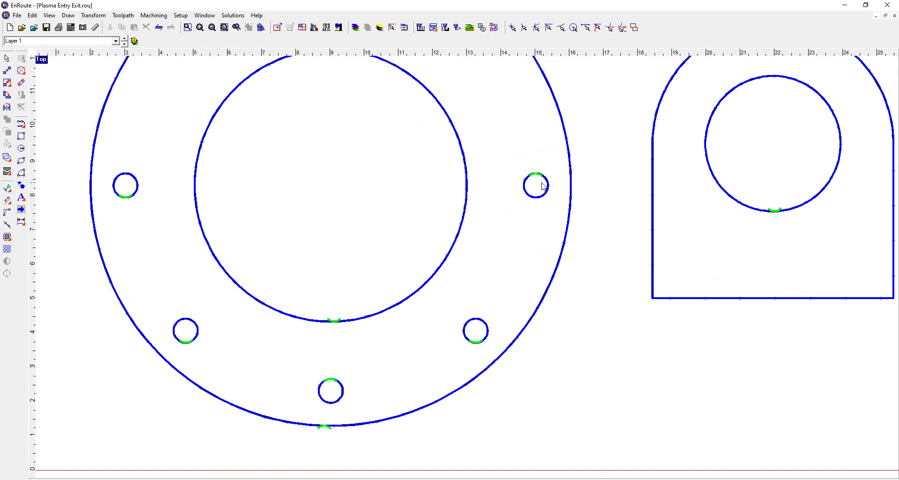
scroll(356, 344, down, 2)
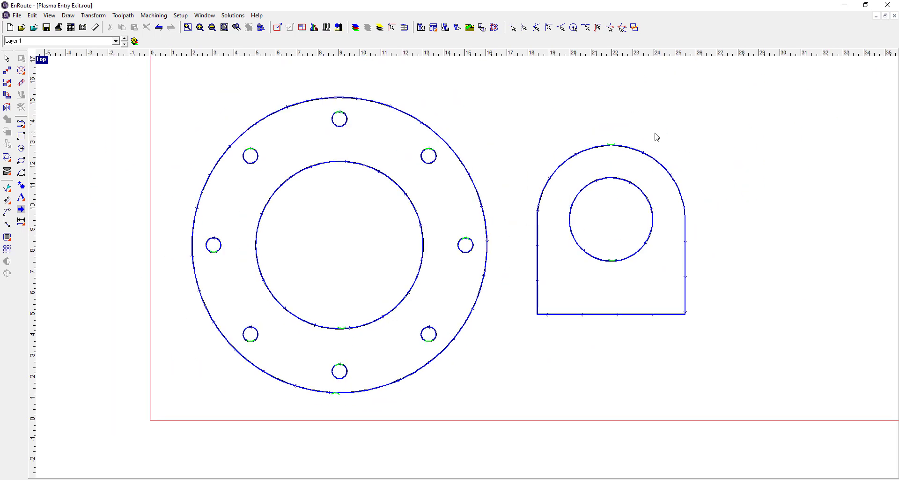
scroll(646, 145, up, 4)
scroll(570, 143, down, 5)
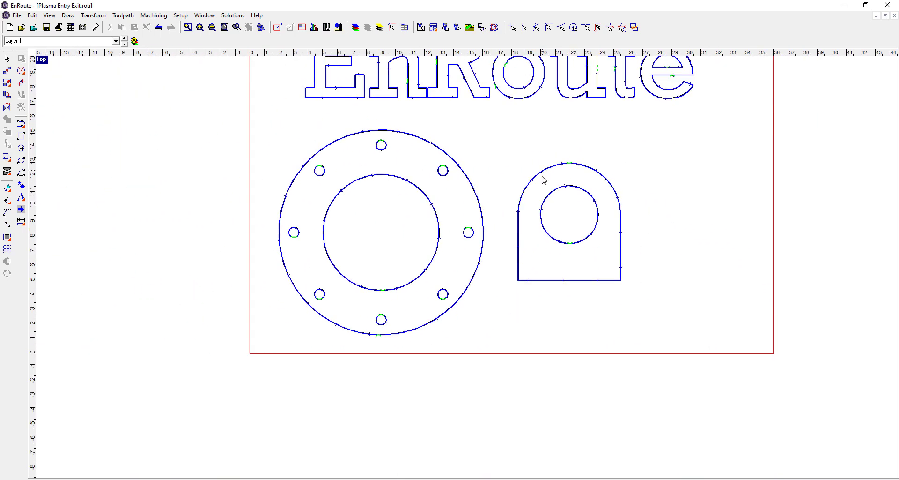
scroll(457, 94, down, 2)
scroll(442, 91, up, 7)
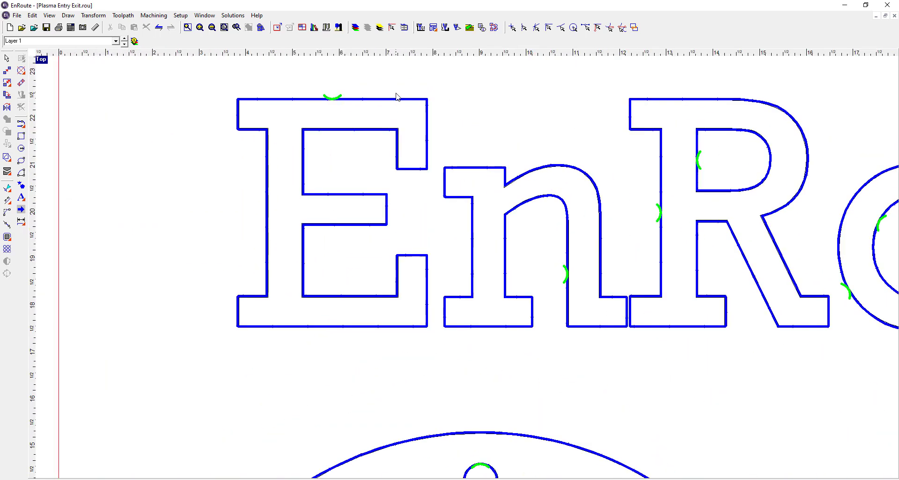
scroll(319, 151, up, 2)
scroll(168, 164, down, 4)
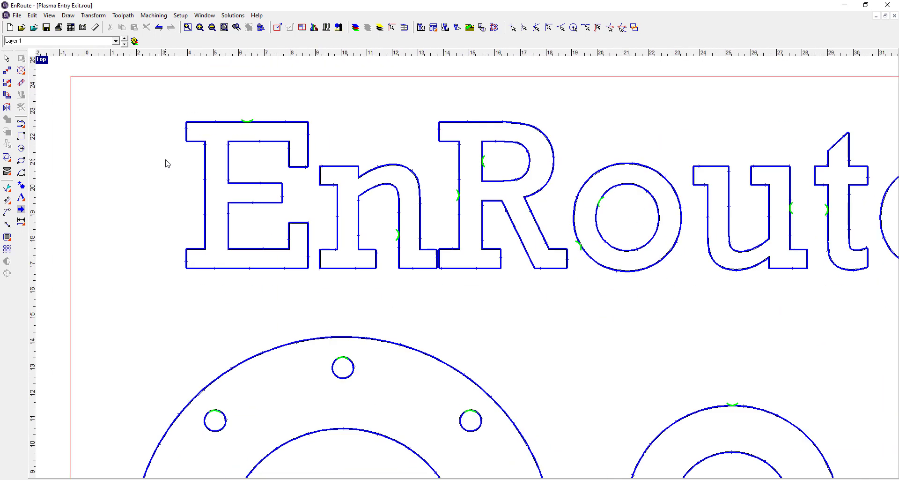
scroll(168, 163, down, 2)
scroll(483, 130, up, 3)
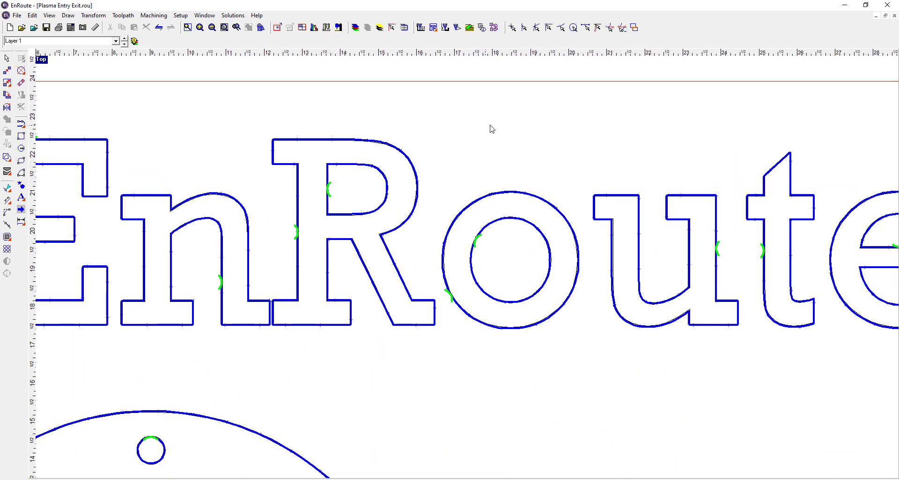
scroll(492, 129, down, 4)
Step: Select the flange with all its holes, check its uppermost bolt hole's arcs, and delete the flange's toolpaths
scroll(345, 304, up, 3)
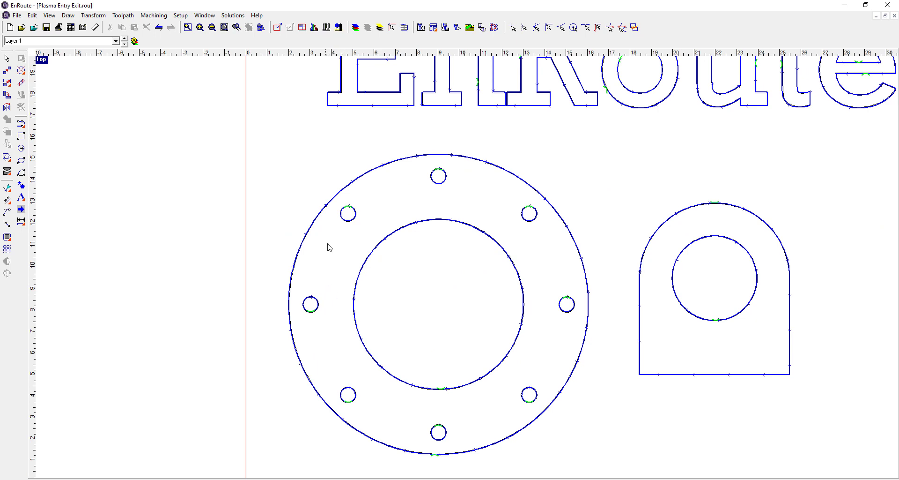
click(311, 230)
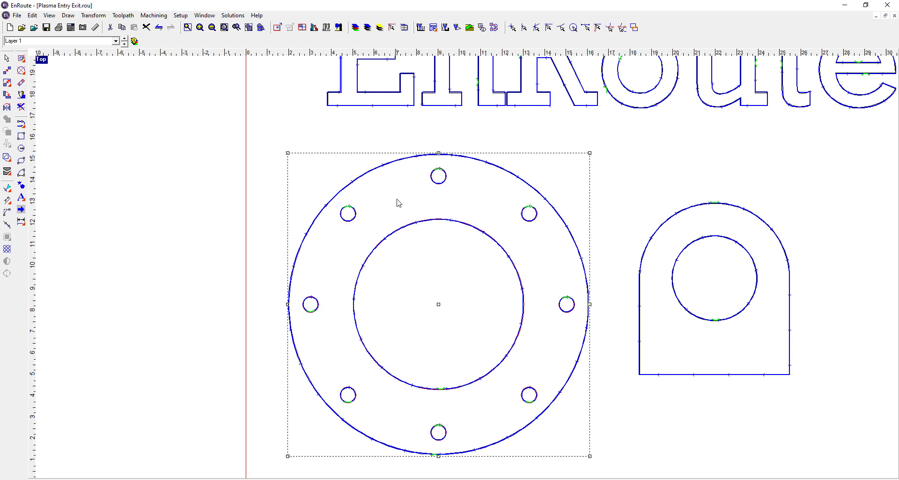
scroll(447, 172, up, 6)
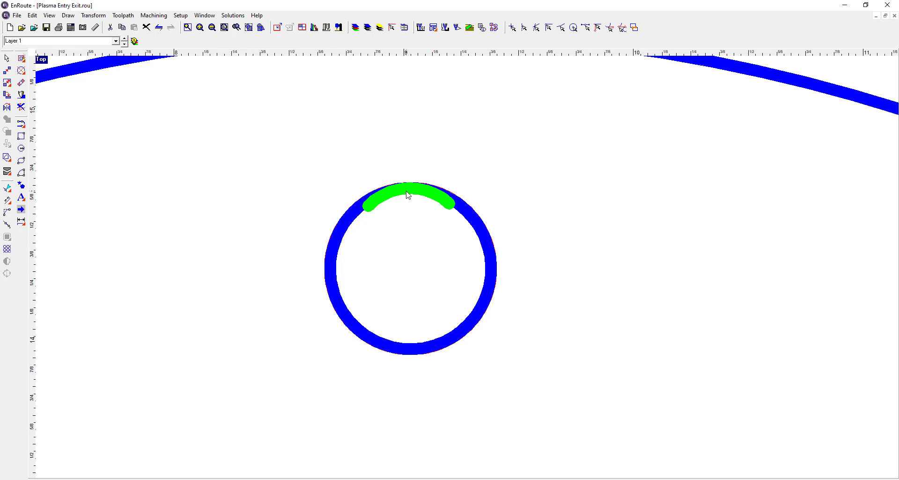
scroll(403, 249, down, 6)
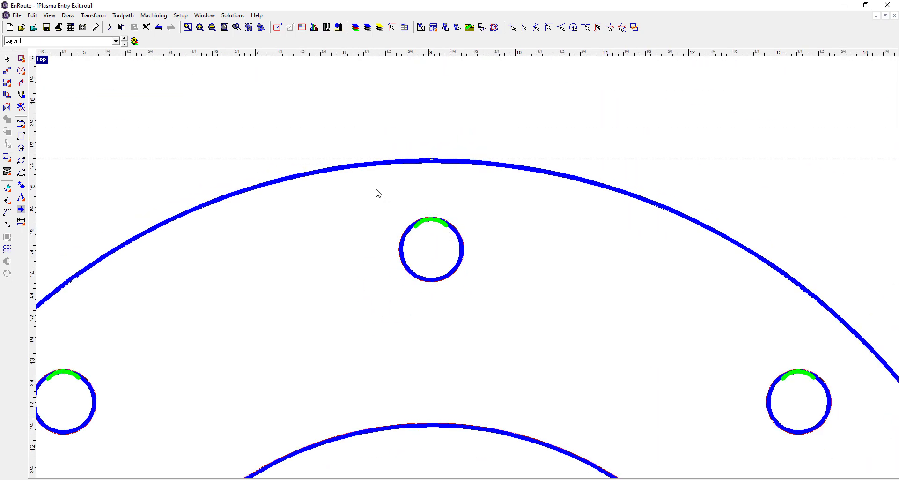
scroll(357, 130, down, 3)
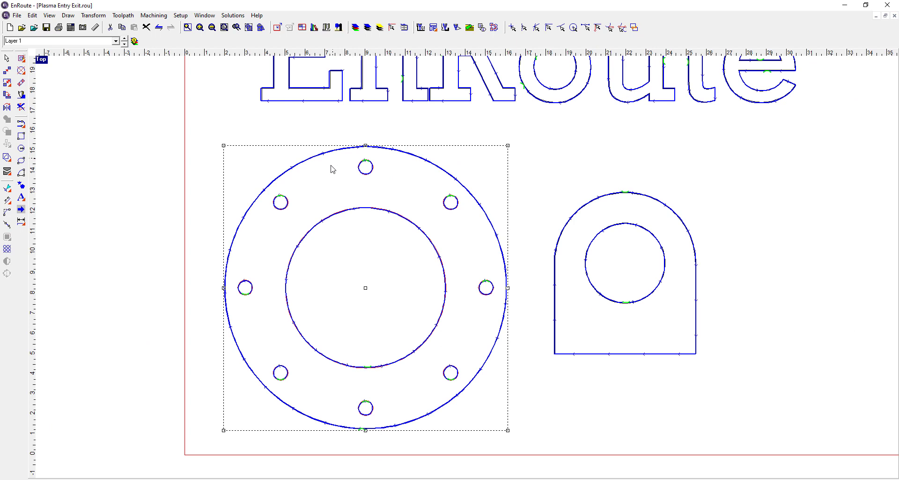
scroll(333, 170, down, 3)
drag(234, 84, 257, 209)
drag(258, 158, 418, 329)
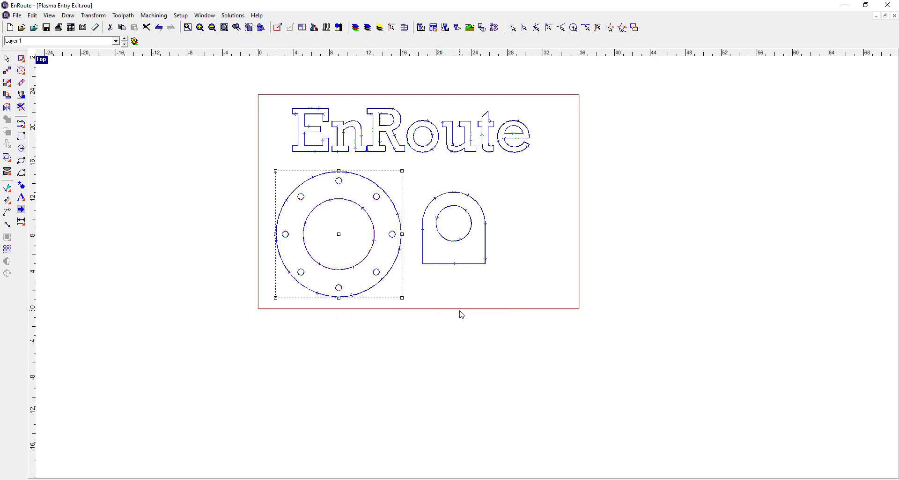
click(21, 112)
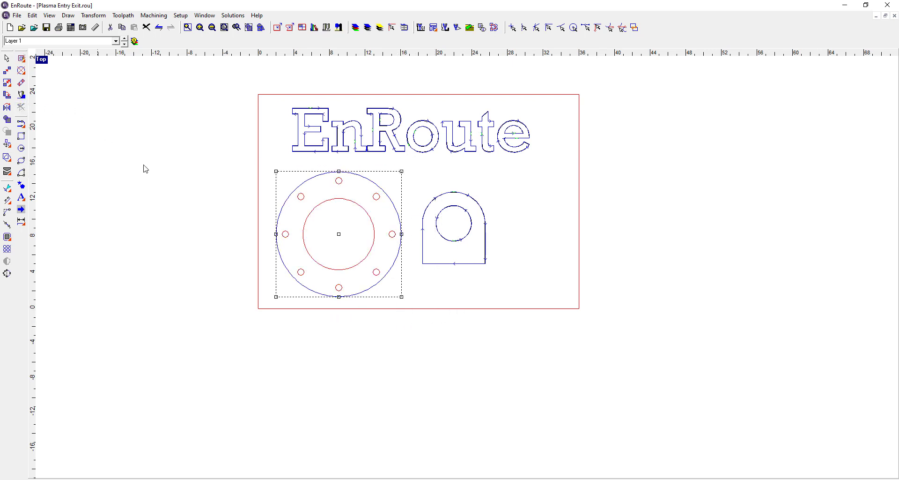
scroll(251, 205, up, 3)
scroll(290, 205, up, 2)
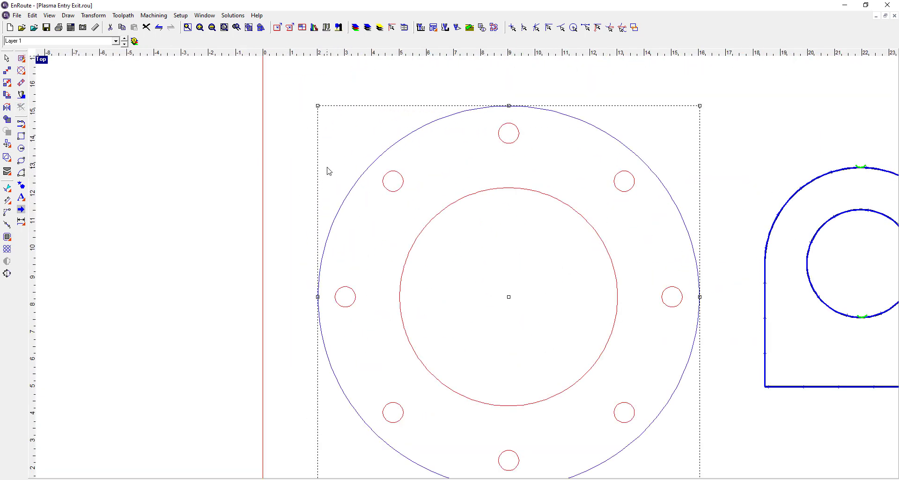
Step: Apply external kerf compensation to the flange's outer circle with a 0.05 in kerf width and 0.25 in, 90-degree entry and exit arcs
click(304, 181)
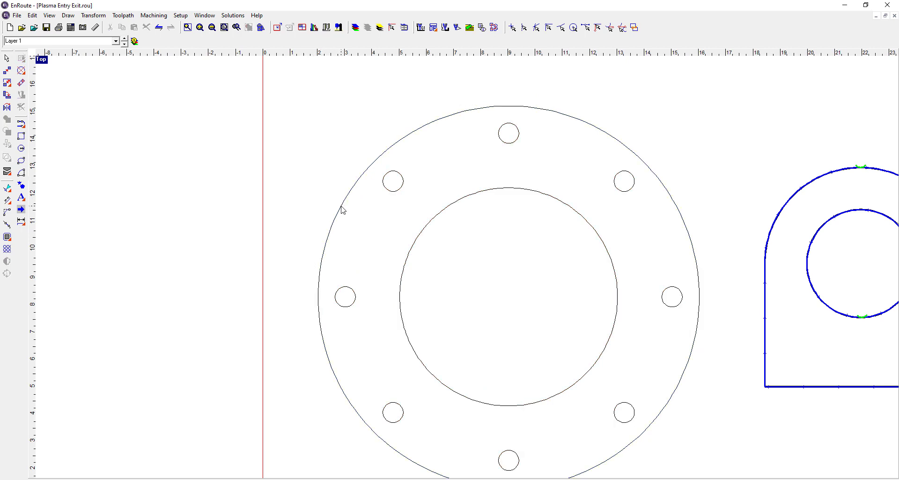
click(341, 209)
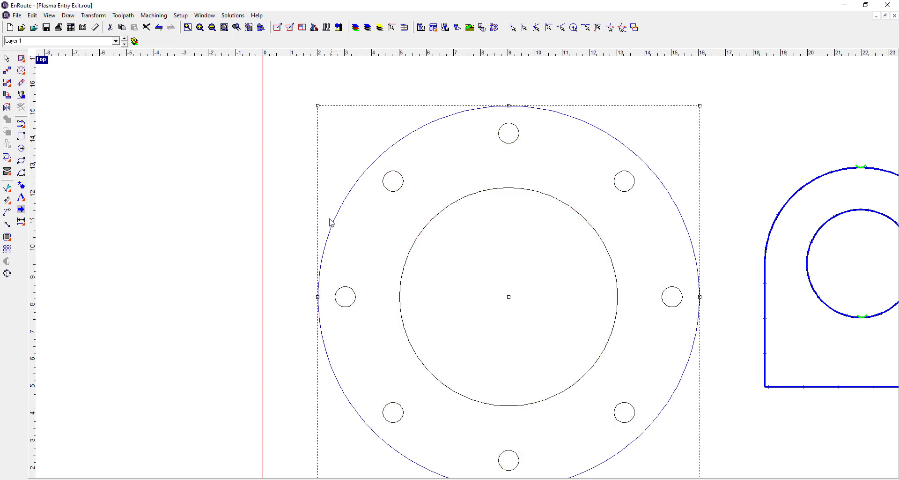
scroll(337, 223, down, 3)
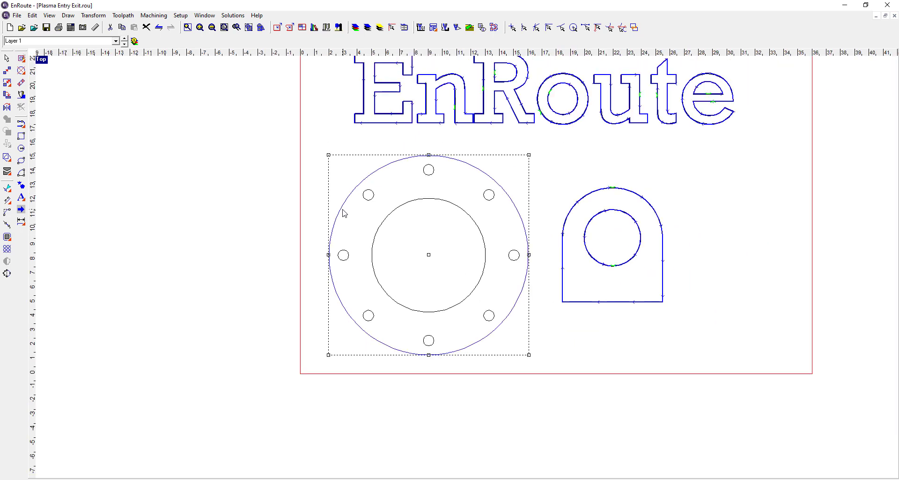
click(22, 59)
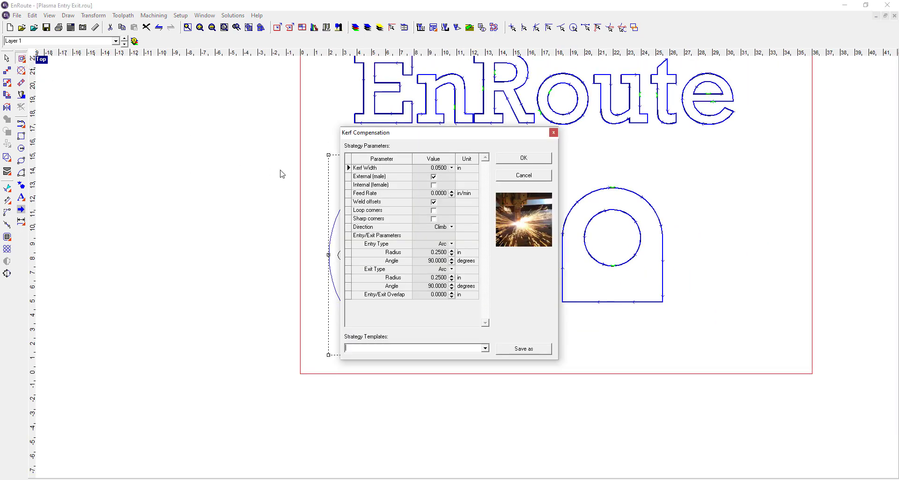
click(520, 159)
Step: Set the entry and exit arc angles of the flange's outer toolpath to 45 degrees
scroll(356, 201, up, 3)
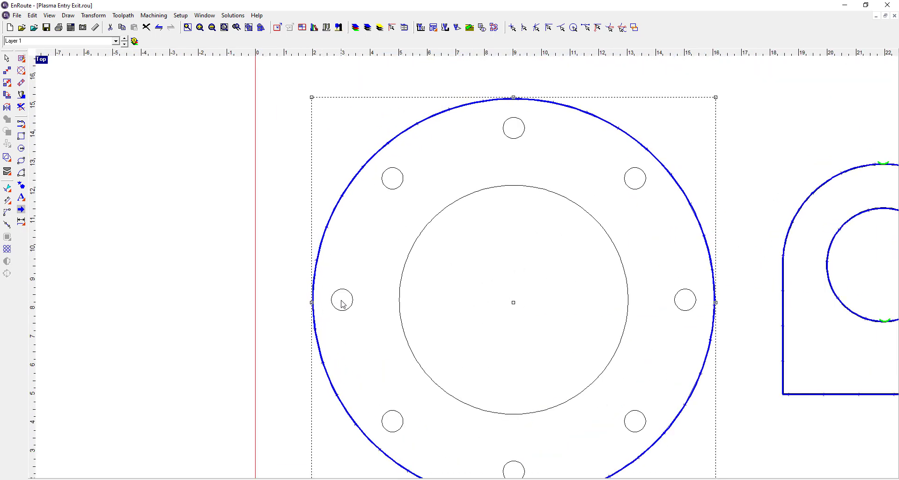
scroll(365, 257, down, 1)
scroll(484, 472, up, 5)
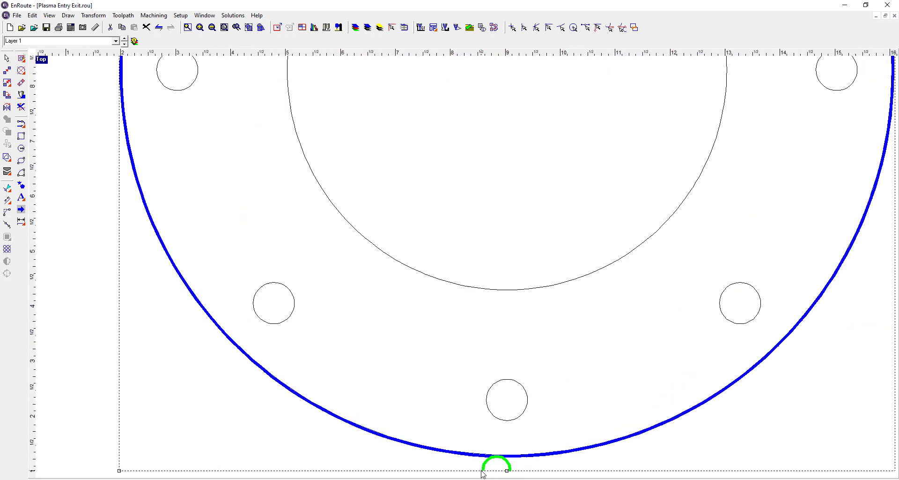
scroll(483, 474, up, 2)
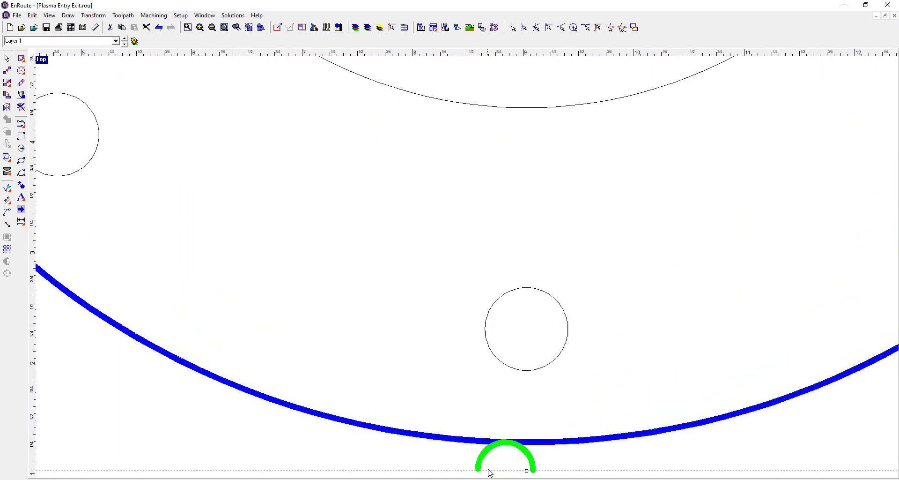
right_click(467, 440)
click(487, 394)
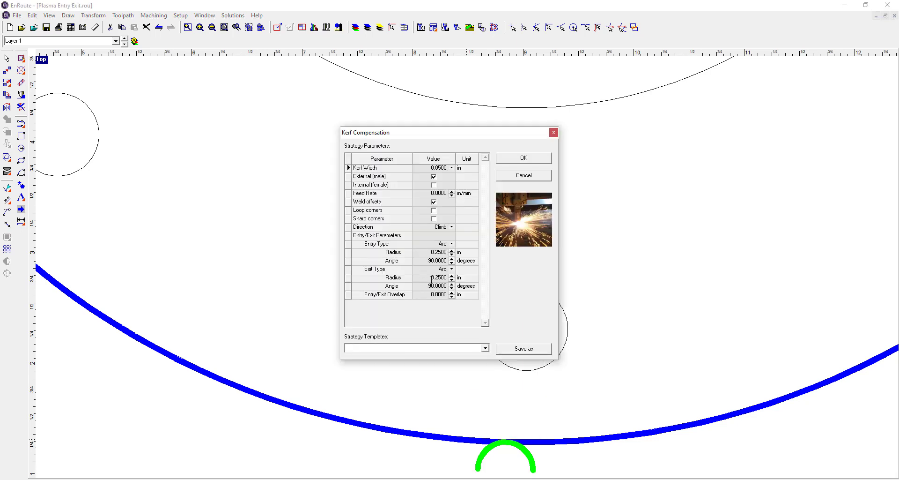
click(425, 260)
text(45)
key(Down)
key(Down)
key(Down)
text(45)
key(Down)
click(524, 158)
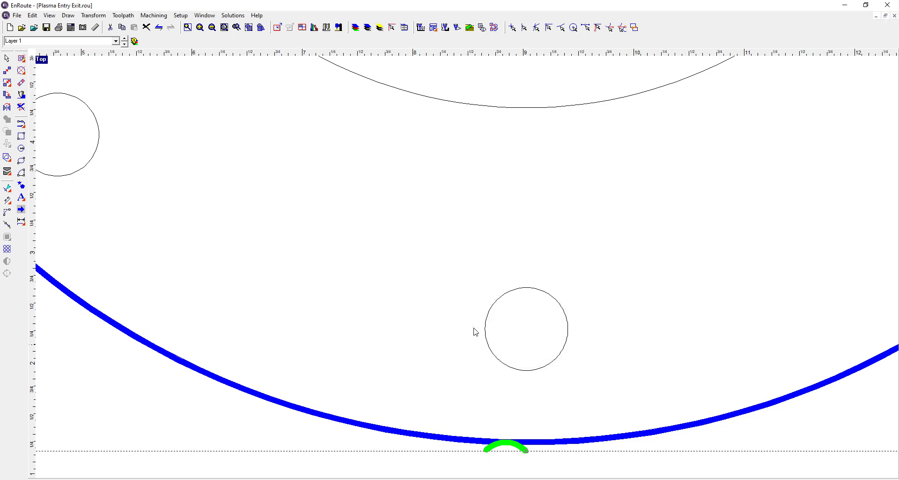
Step: Select the flange's centre hole and all bolt holes, and set their kerf compensation to internal (female)
scroll(475, 331, down, 5)
scroll(441, 343, down, 1)
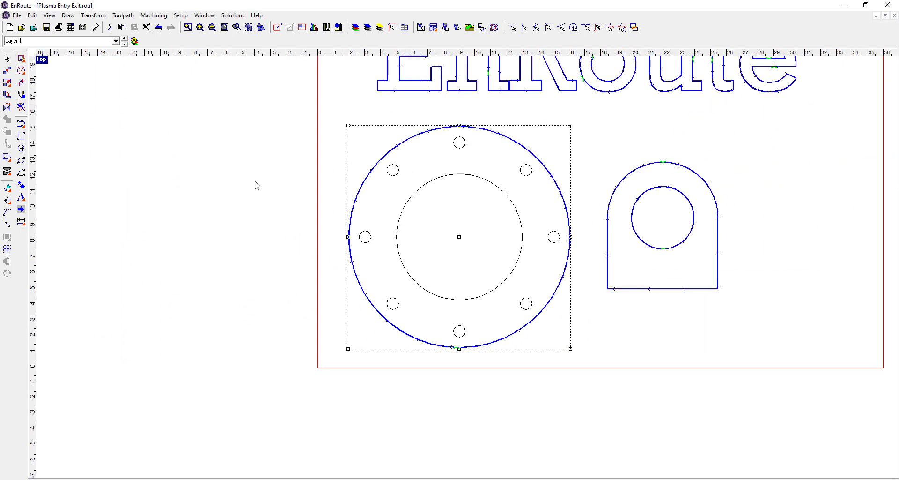
drag(266, 97, 564, 348)
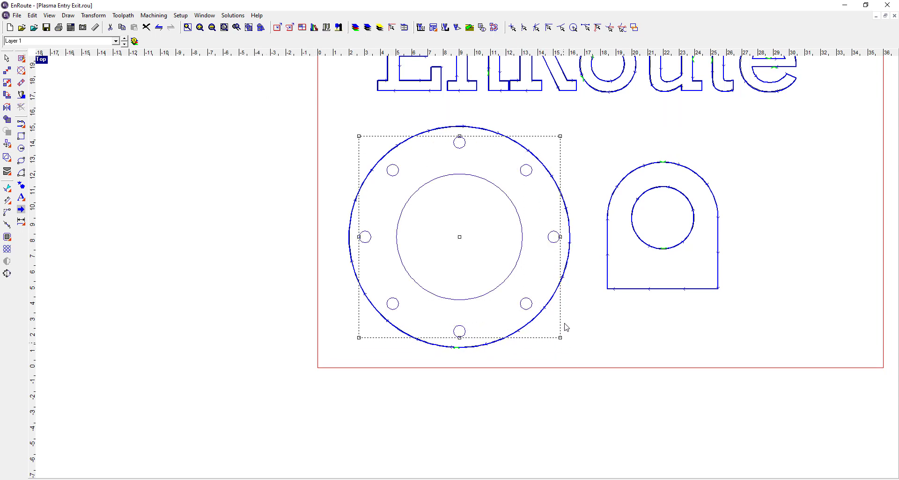
scroll(539, 266, up, 3)
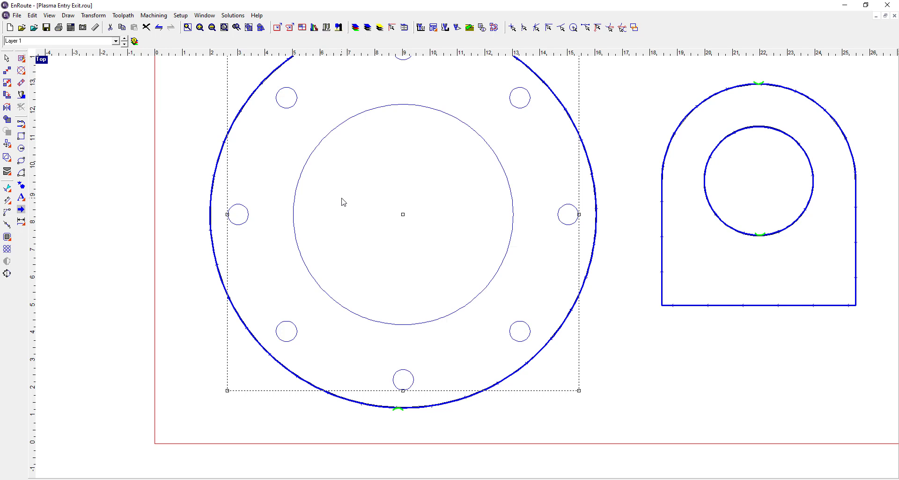
click(22, 58)
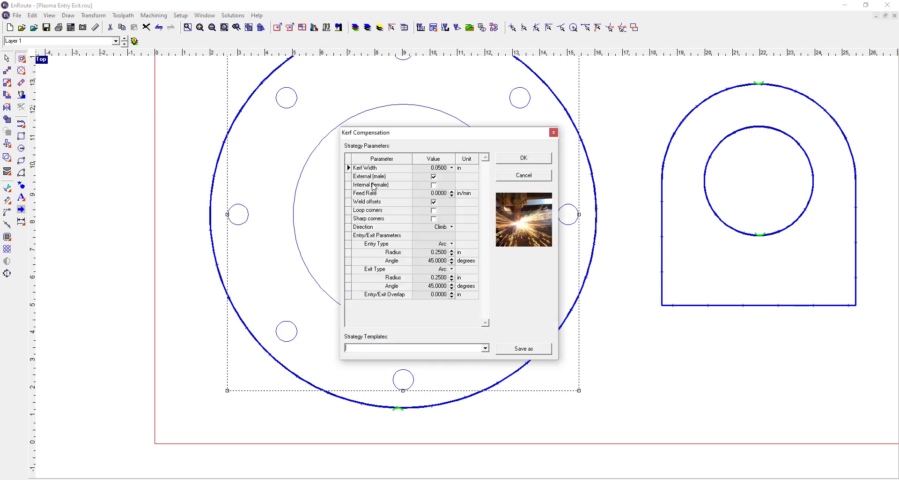
click(434, 185)
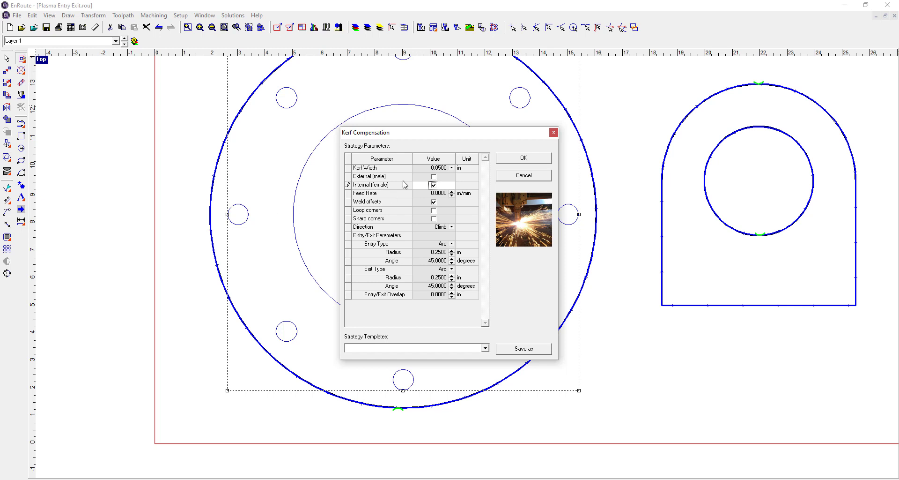
Step: Set the holes' entry and exit types to Line, each with a 90-degree angle
click(452, 244)
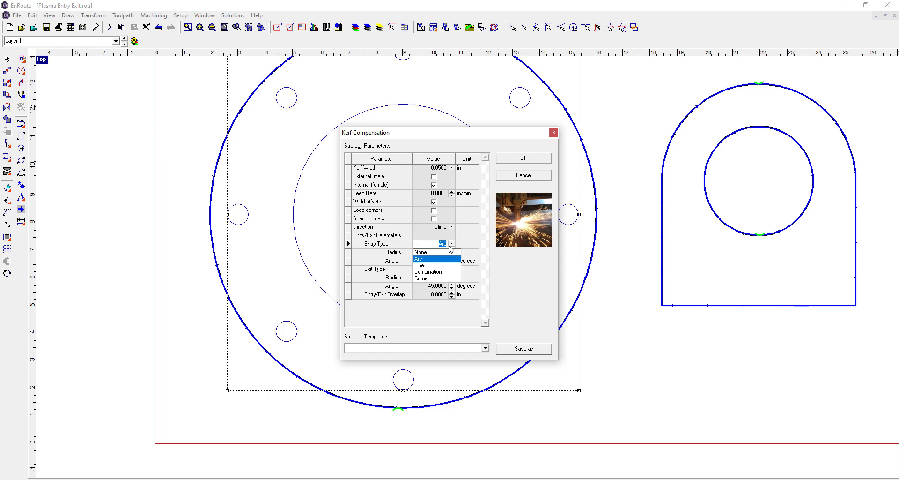
click(443, 265)
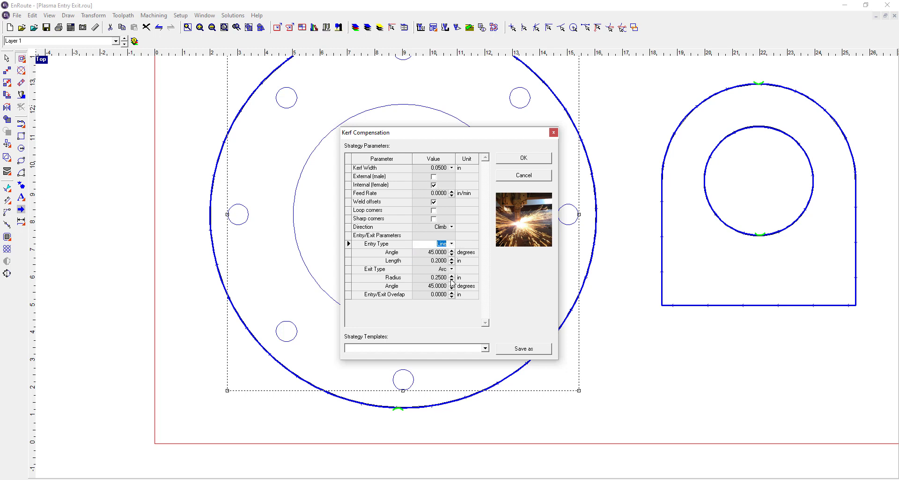
click(451, 269)
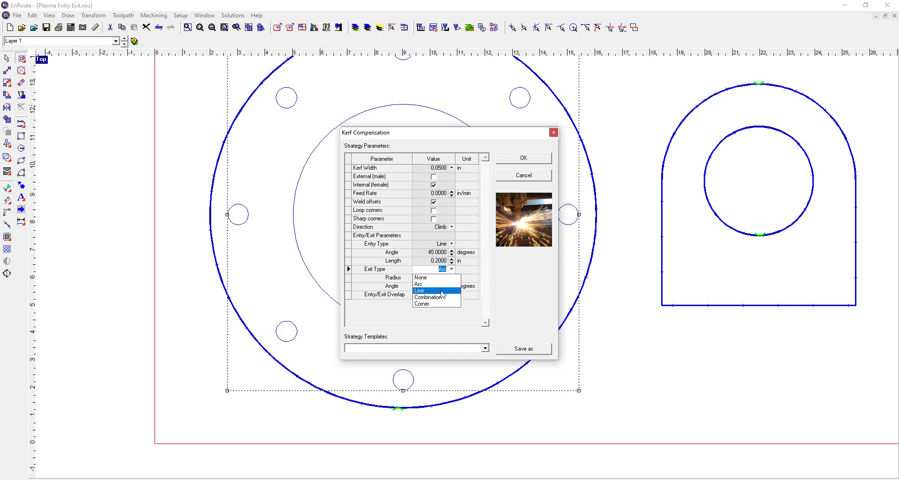
click(442, 290)
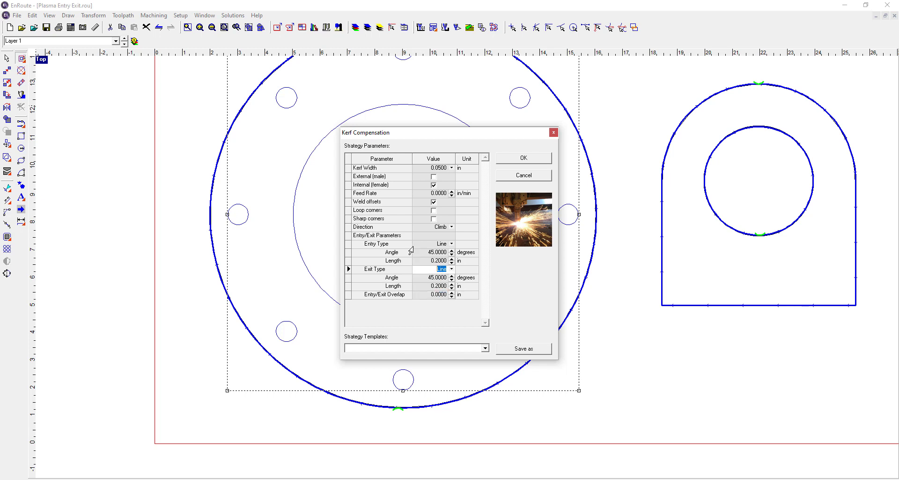
click(422, 252)
text(90)
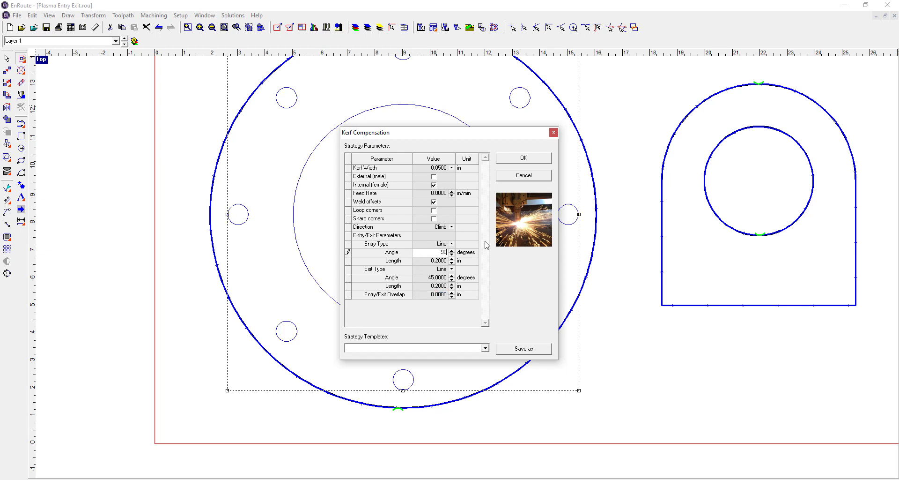
key(Tab)
key(Tab)
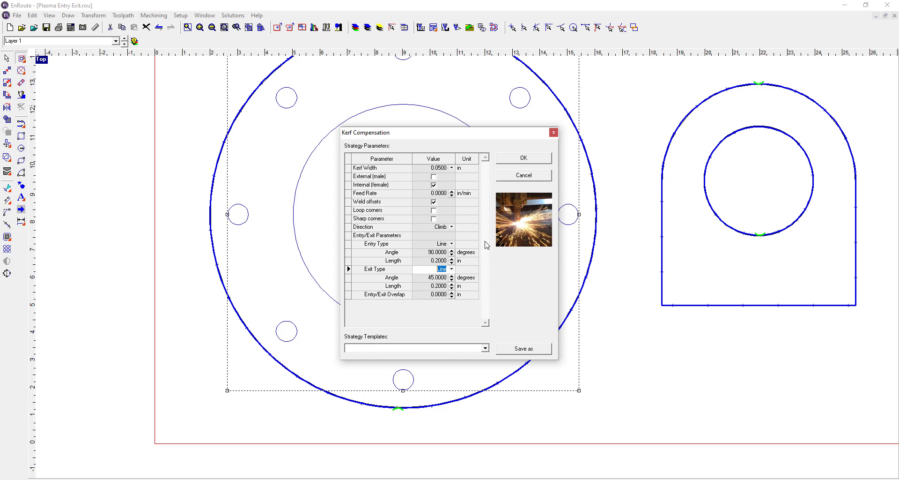
key(Tab)
text(90)
key(Tab)
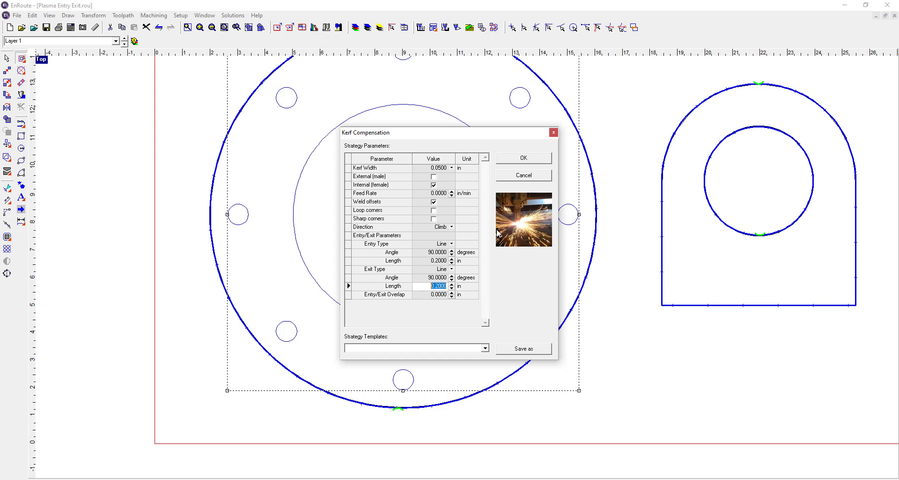
Step: Set the holes' entry and exit line lengths to 0.3 in and create the toolpaths
click(447, 261)
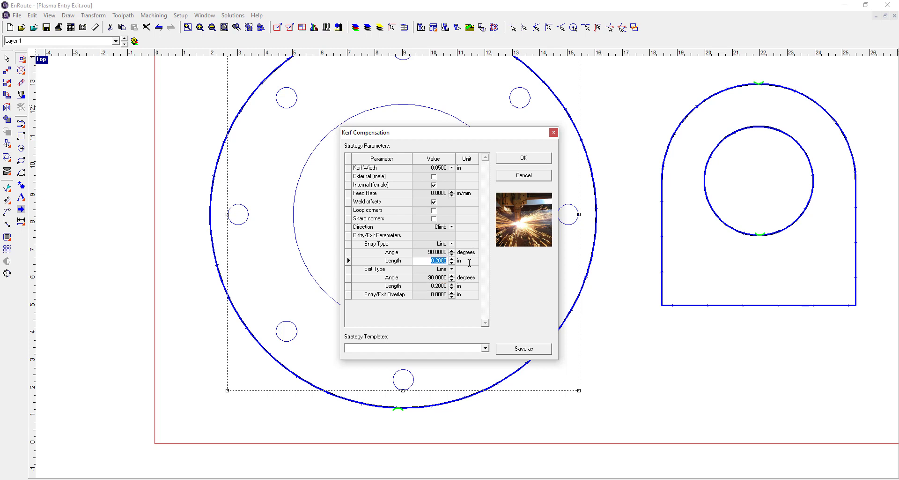
text(0.3)
key(Tab)
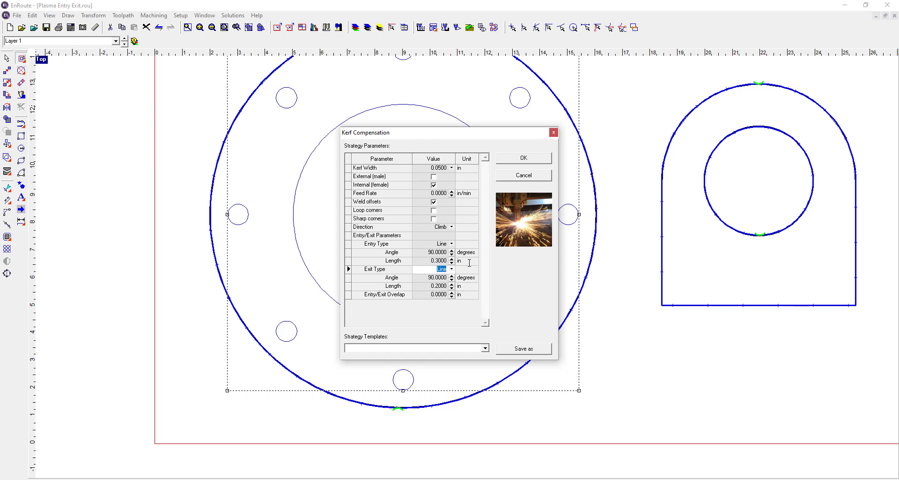
key(Tab)
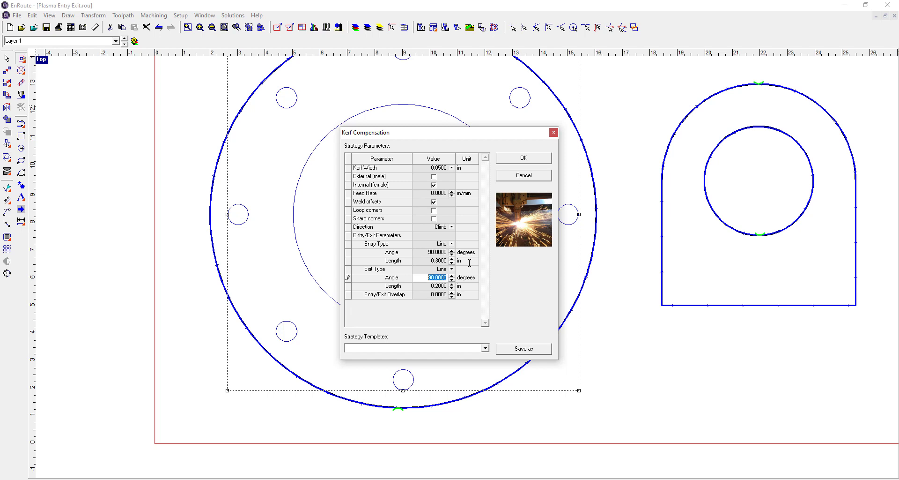
key(Tab)
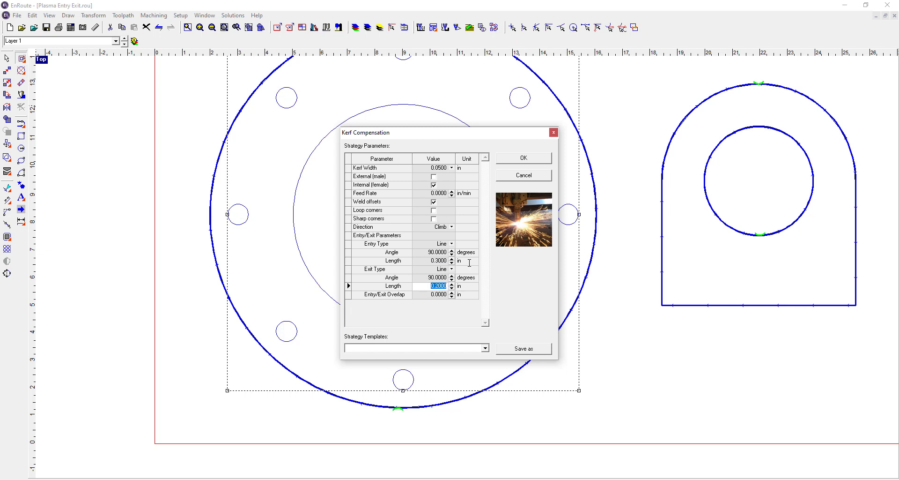
key(BackSpace)
text(.3)
key(Tab)
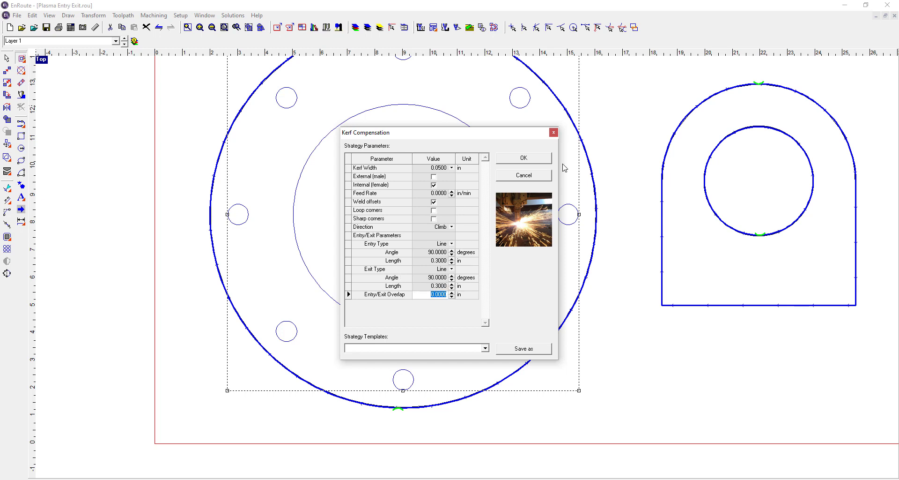
click(524, 158)
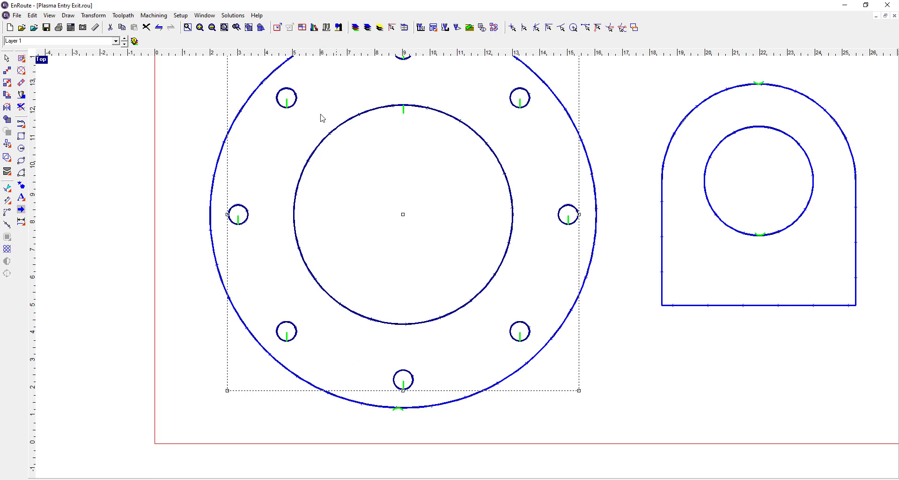
Step: Examine the entry and exit lines on the flange's centre hole and bolt holes
scroll(375, 113, up, 1)
scroll(273, 161, up, 1)
scroll(317, 197, down, 2)
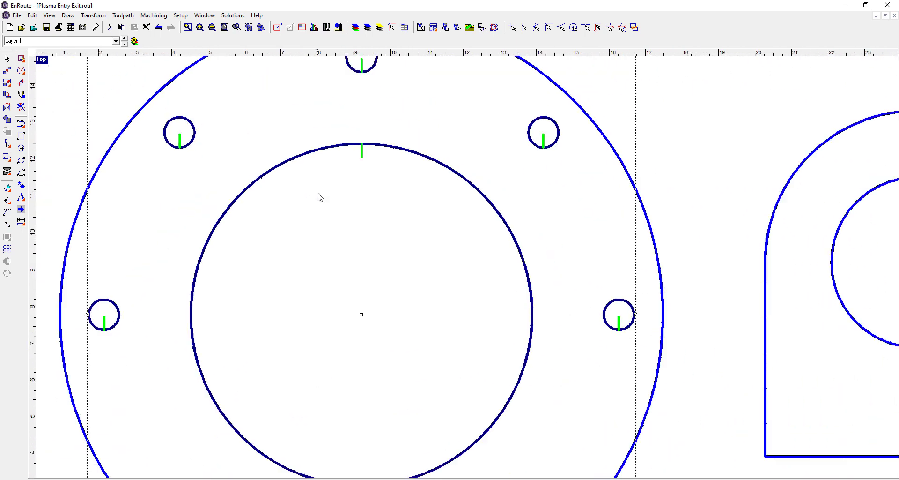
scroll(359, 150, up, 2)
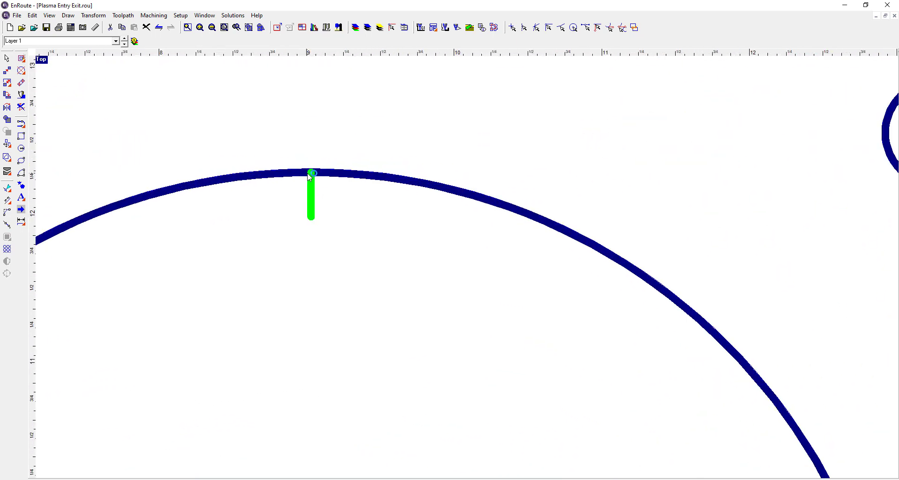
scroll(314, 171, down, 1)
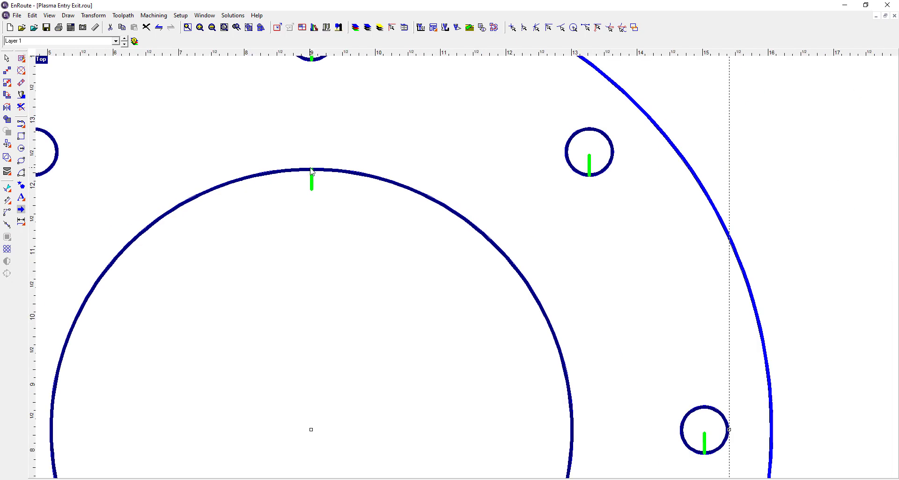
scroll(555, 262, down, 1)
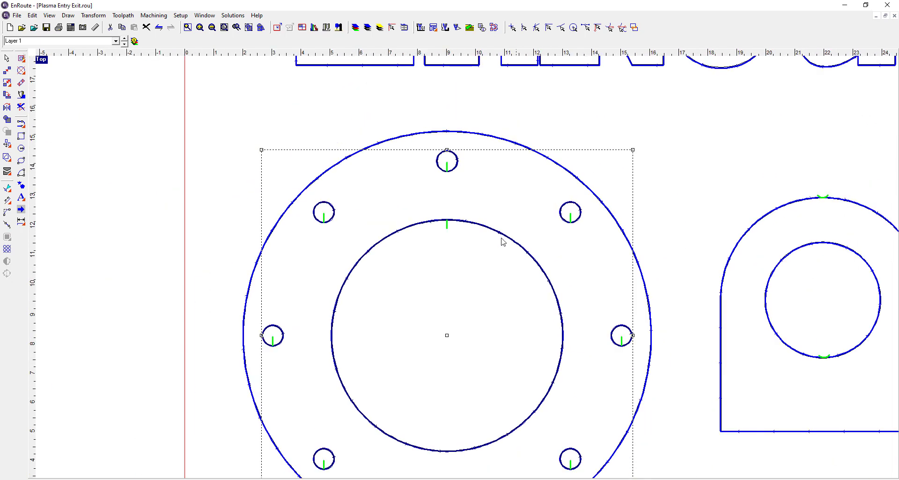
Step: Group the flange's outline with all its holes and move the group about 0.8 in left and 0.4 in down on the plate
scroll(285, 157, down, 1)
drag(213, 135, 493, 380)
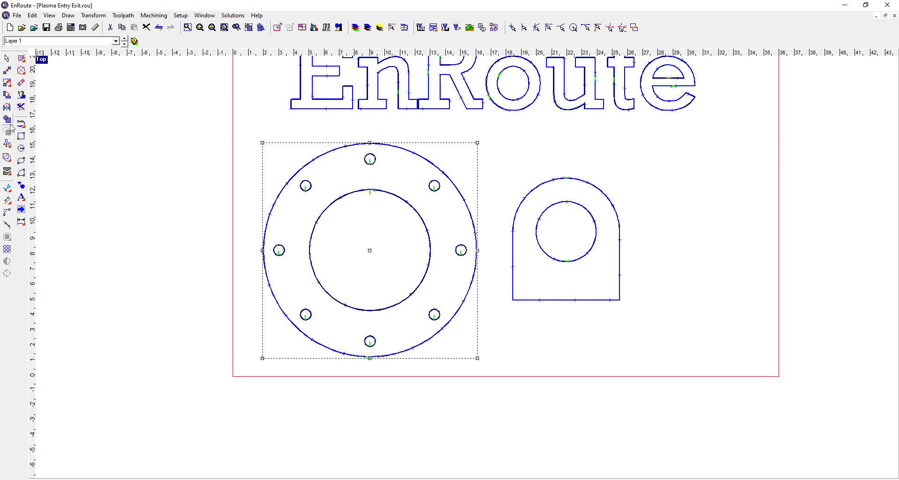
click(330, 196)
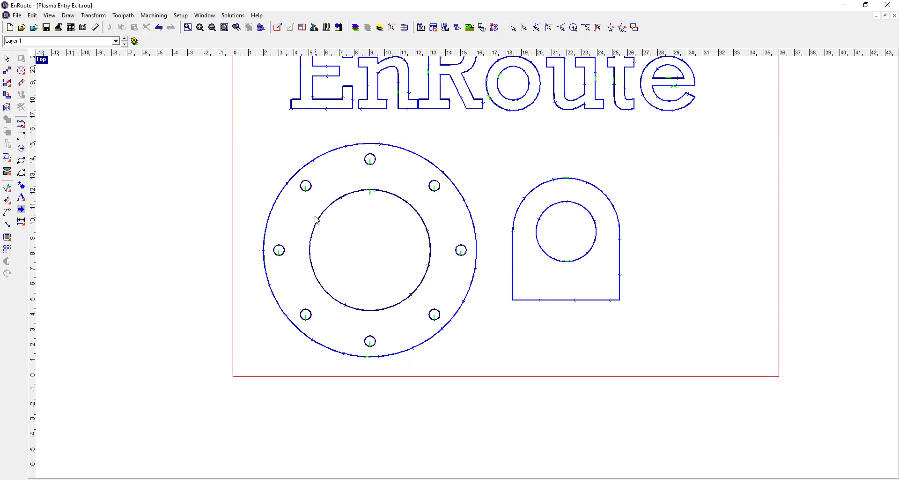
click(318, 221)
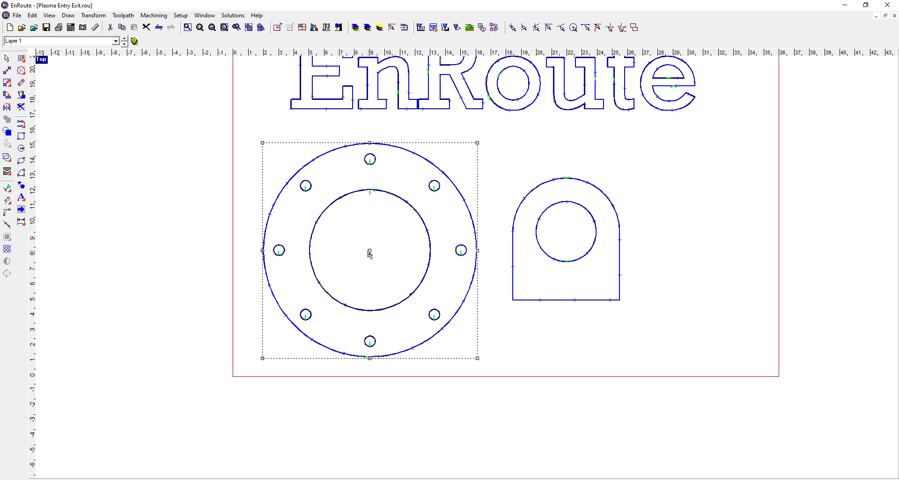
drag(370, 253, 358, 258)
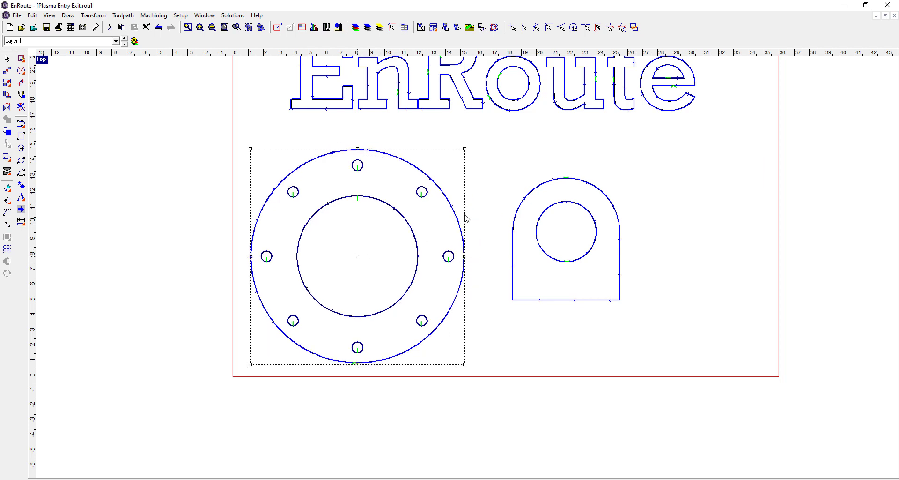
scroll(367, 279, down, 2)
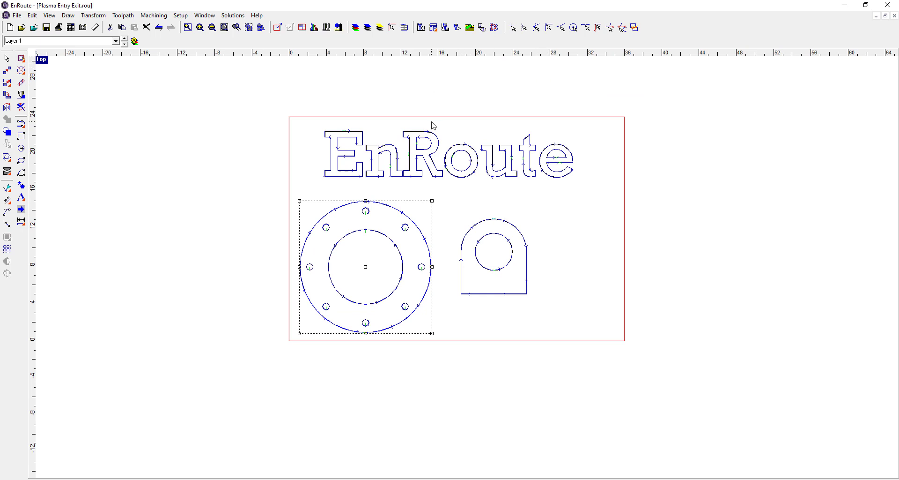
scroll(442, 169, up, 2)
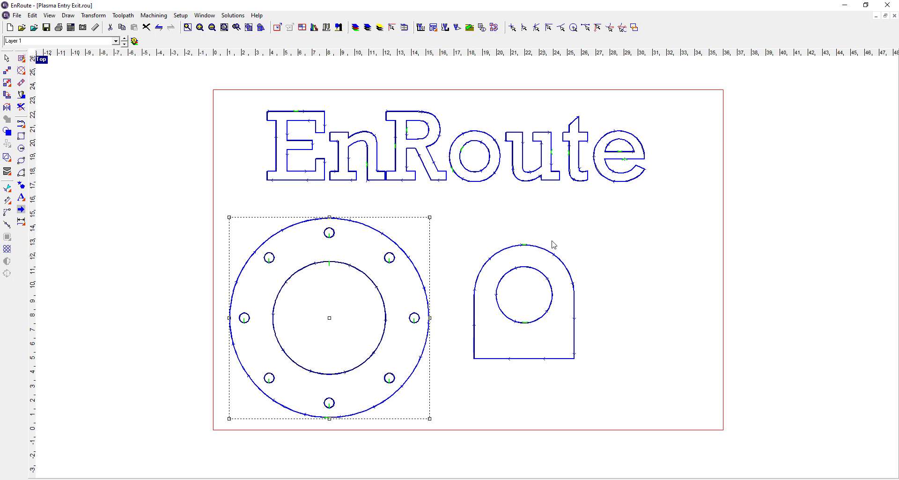
click(561, 210)
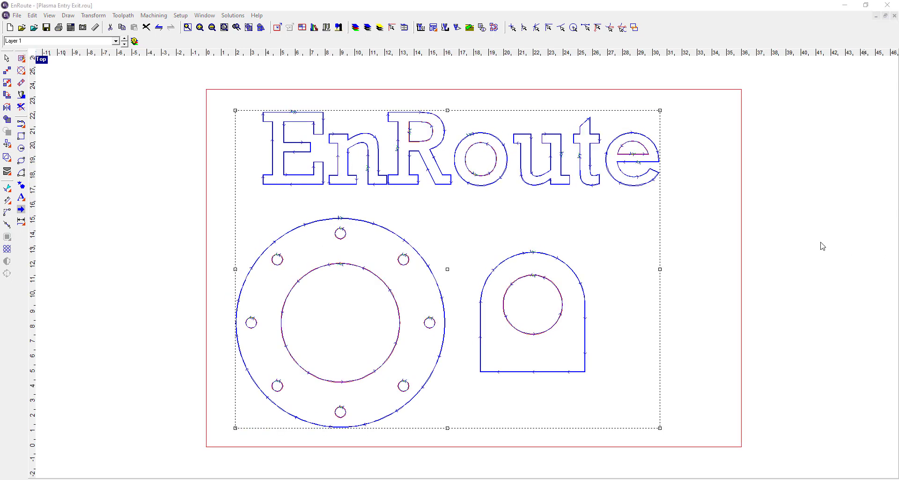
Step: Select the EnRoute lettering together with the arched part and its hole, and remove their existing toolpaths
scroll(558, 164, up, 2)
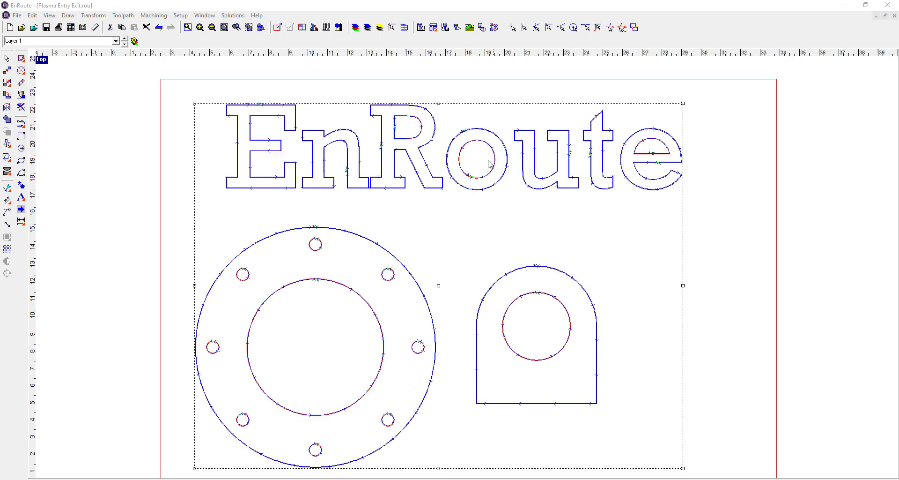
scroll(389, 250, down, 1)
click(386, 251)
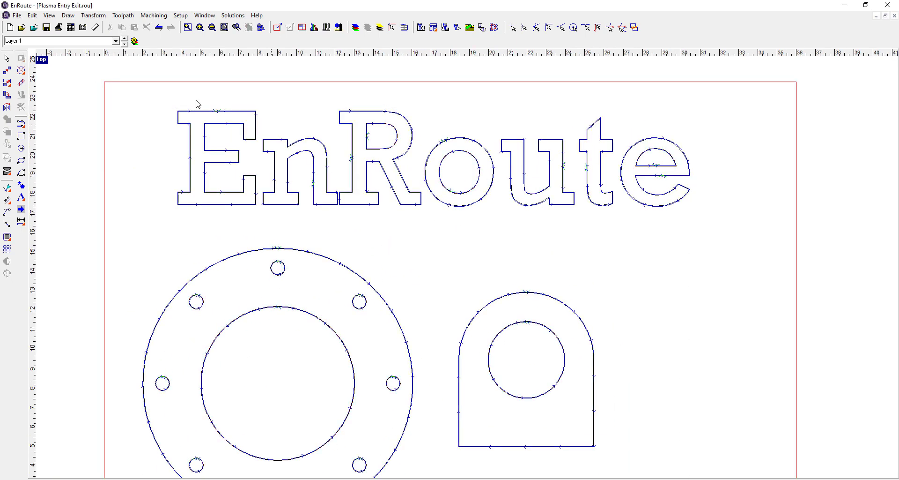
drag(130, 88, 732, 214)
scroll(210, 66, up, 2)
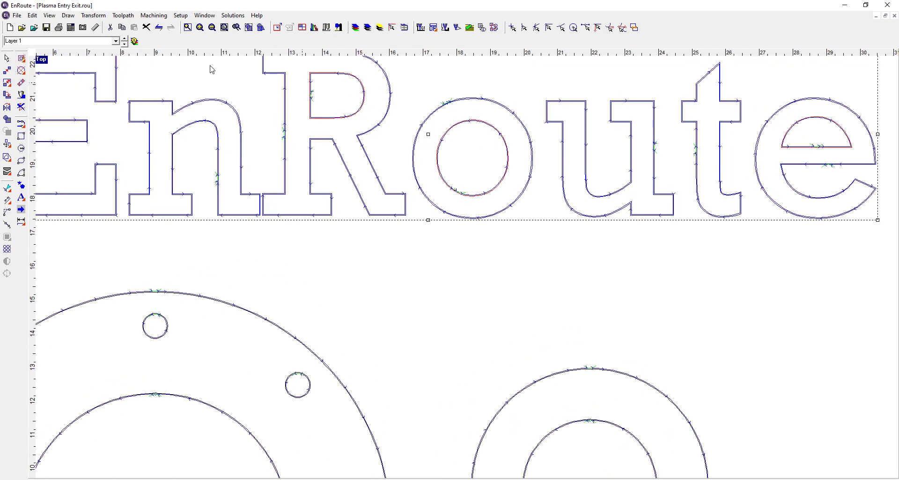
scroll(205, 118, down, 3)
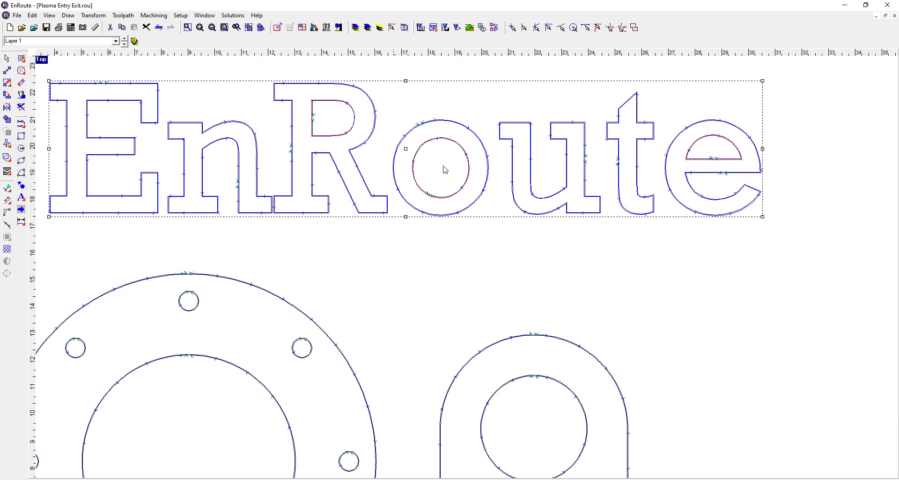
scroll(643, 193, down, 3)
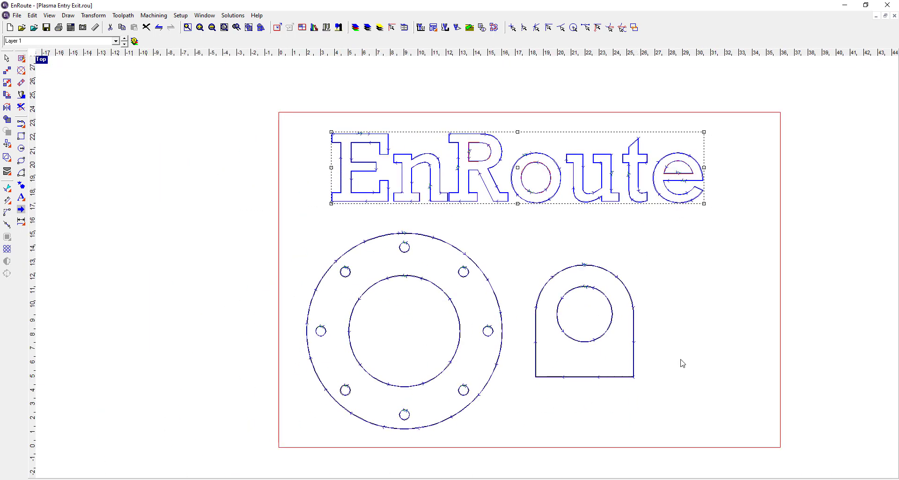
drag(664, 386, 517, 247)
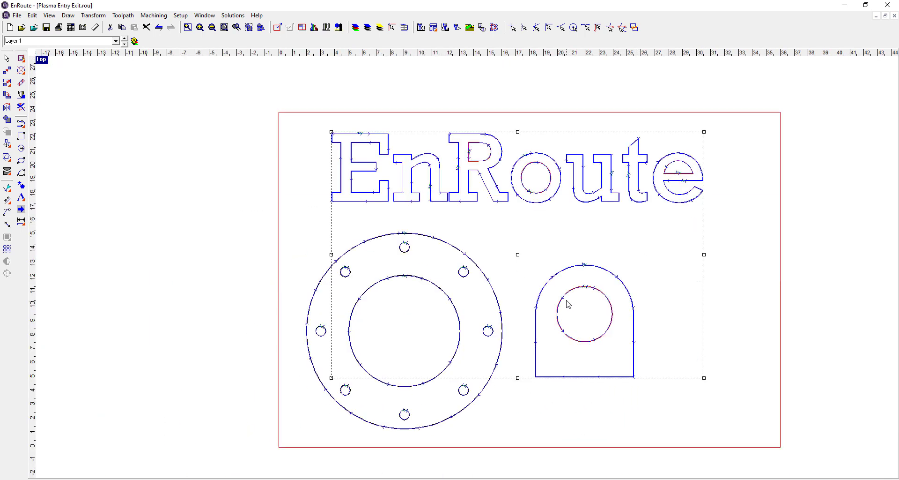
scroll(669, 242, up, 1)
scroll(670, 242, up, 1)
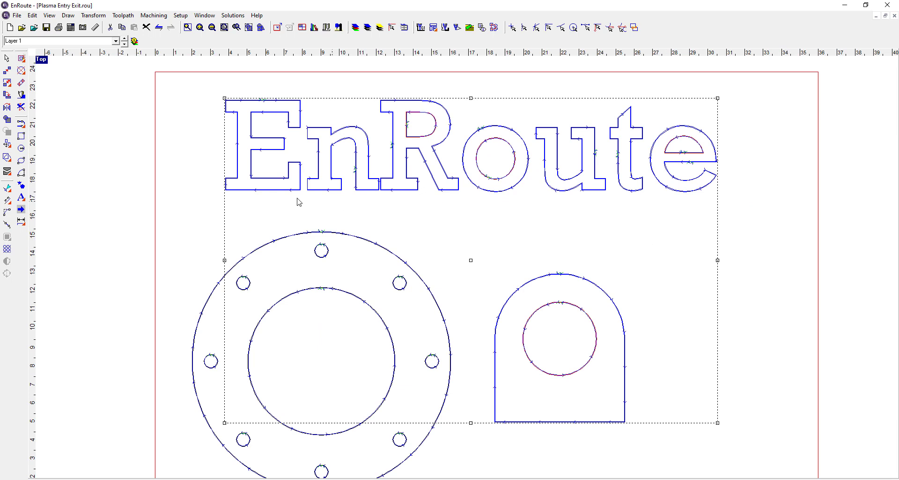
click(21, 107)
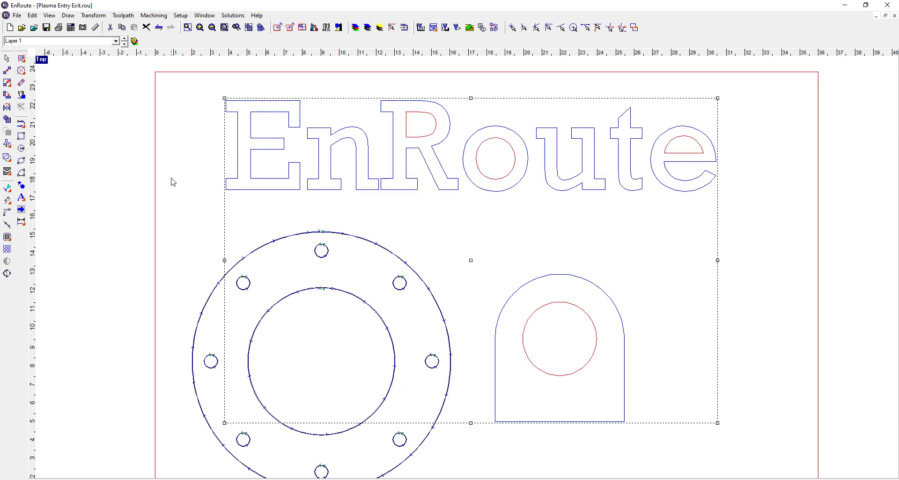
Step: Set the offset start points preference to Long Edge
right_click(211, 162)
click(398, 189)
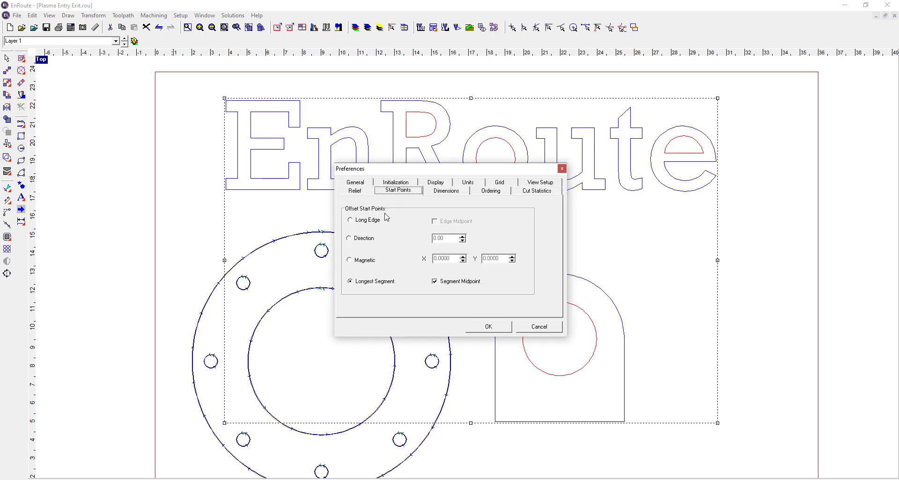
click(368, 220)
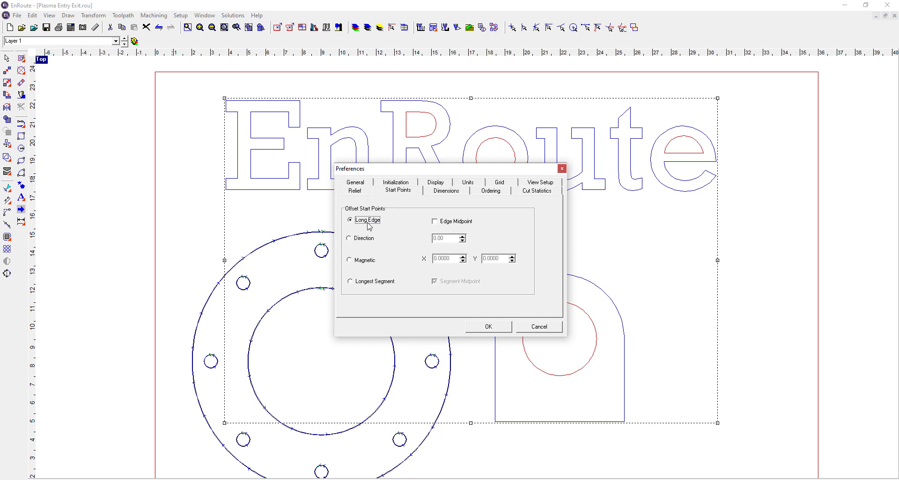
click(494, 329)
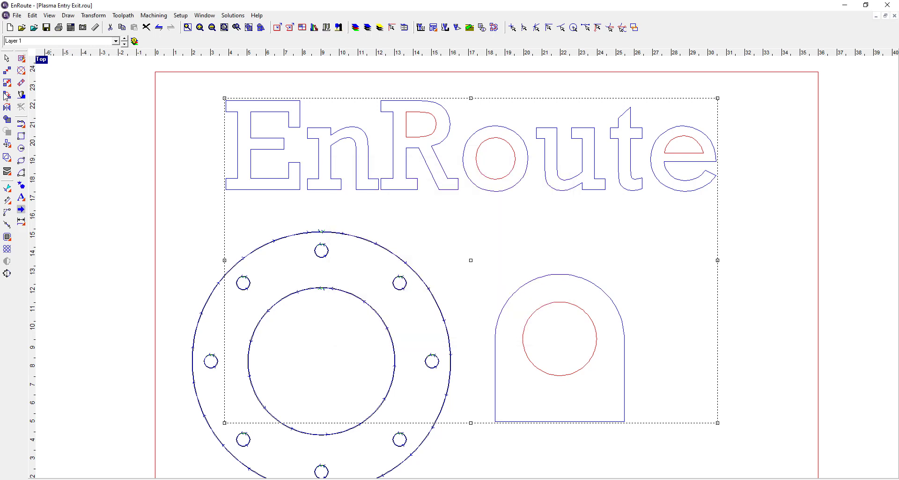
Step: Create kerf compensation toolpaths for the lettering and arched part with Corner entry and exit types, using 45-degree angles and 0.2 in lengths
click(24, 60)
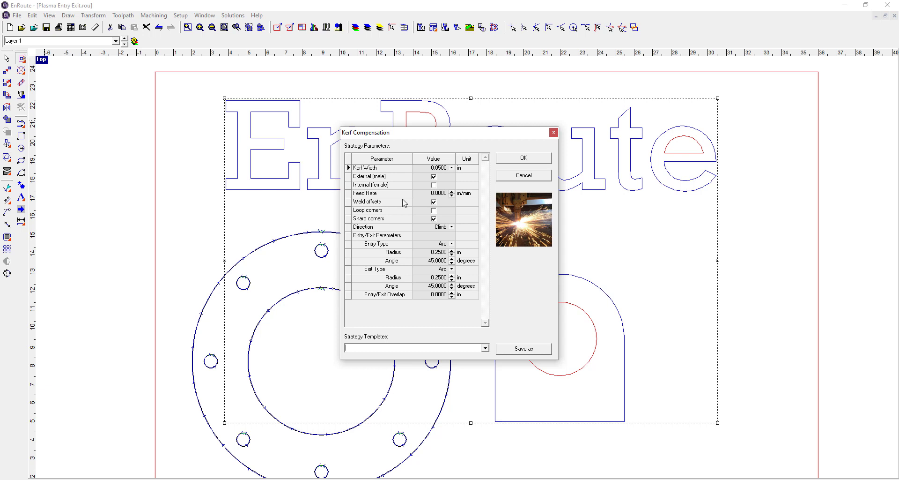
click(449, 244)
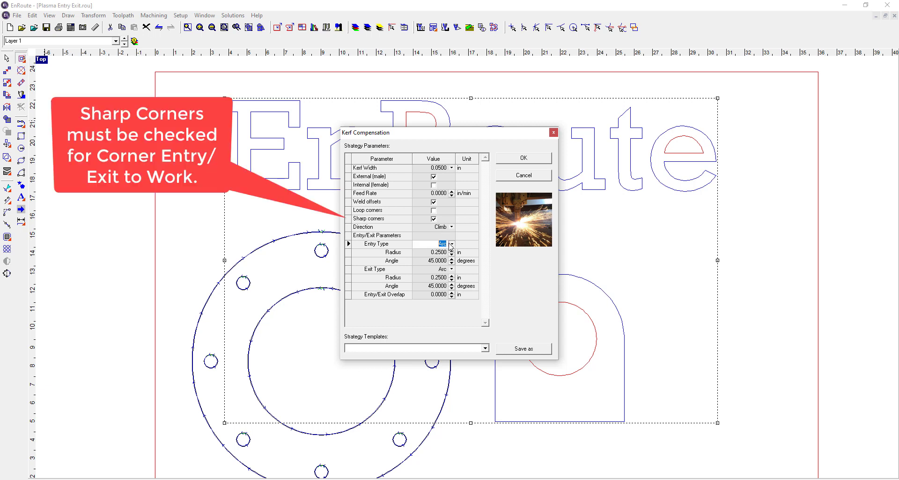
click(451, 244)
click(435, 278)
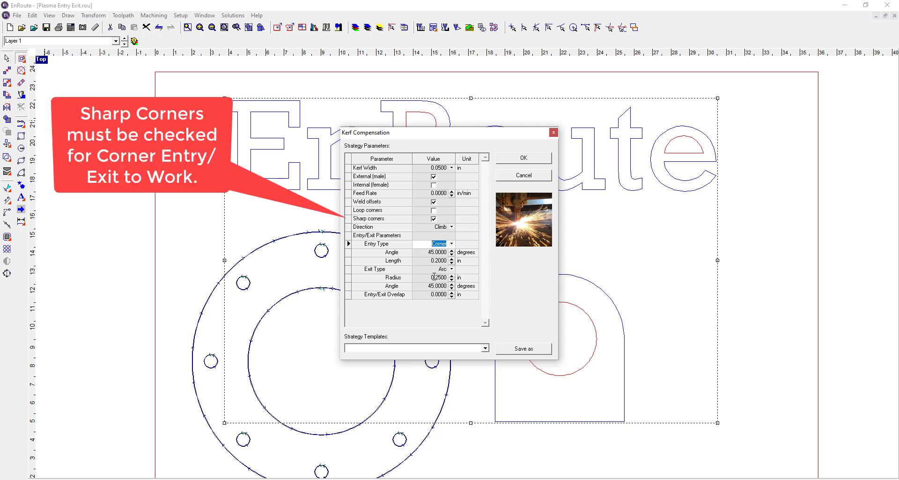
click(452, 269)
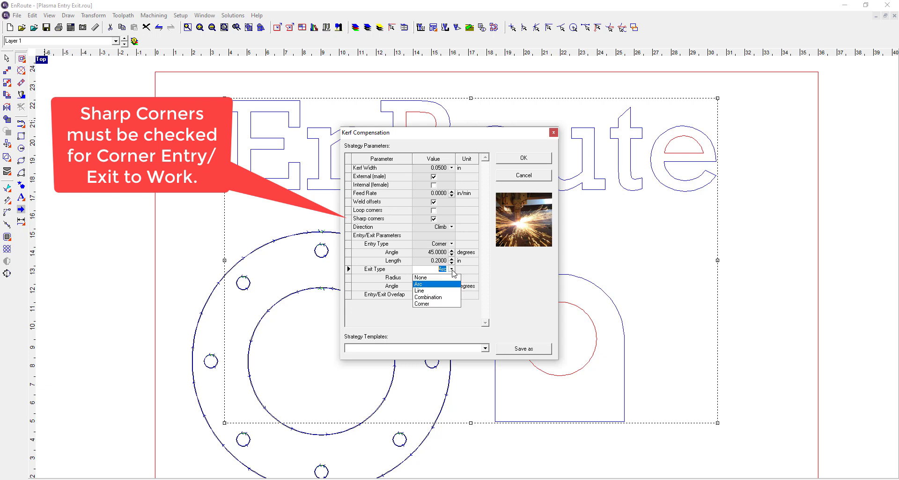
click(431, 289)
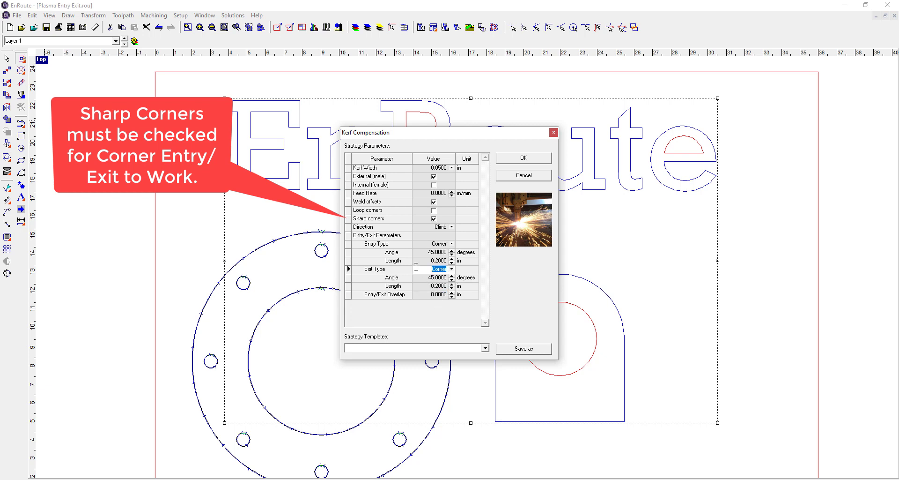
click(422, 252)
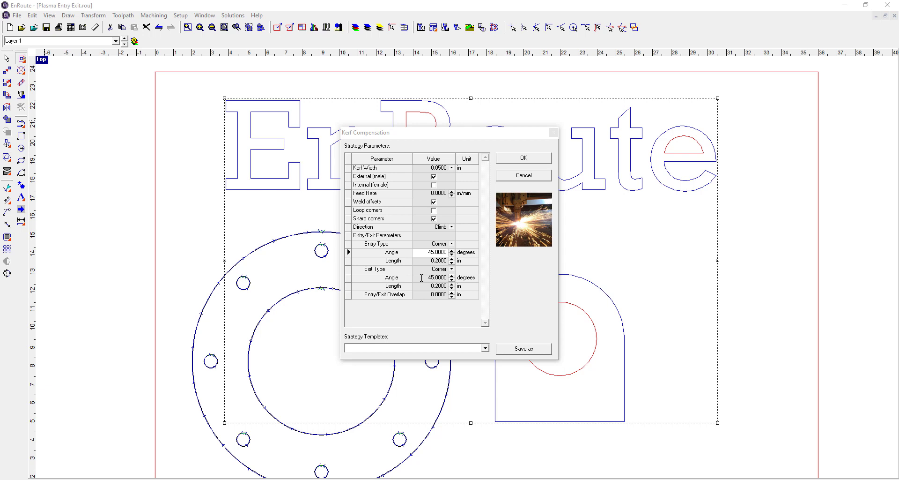
click(524, 159)
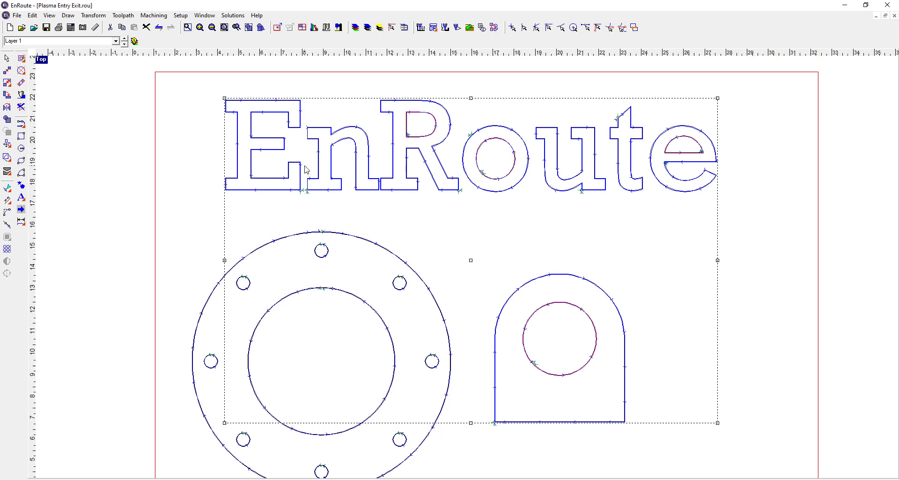
Step: Examine the corner entries and exits on the letters E and n, including the gap between them
scroll(287, 180, up, 5)
click(291, 298)
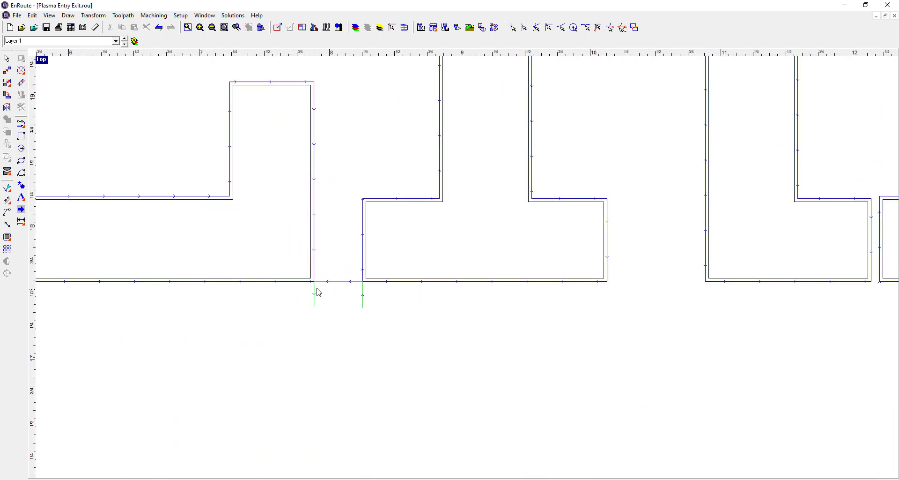
scroll(315, 287, up, 3)
scroll(300, 284, down, 2)
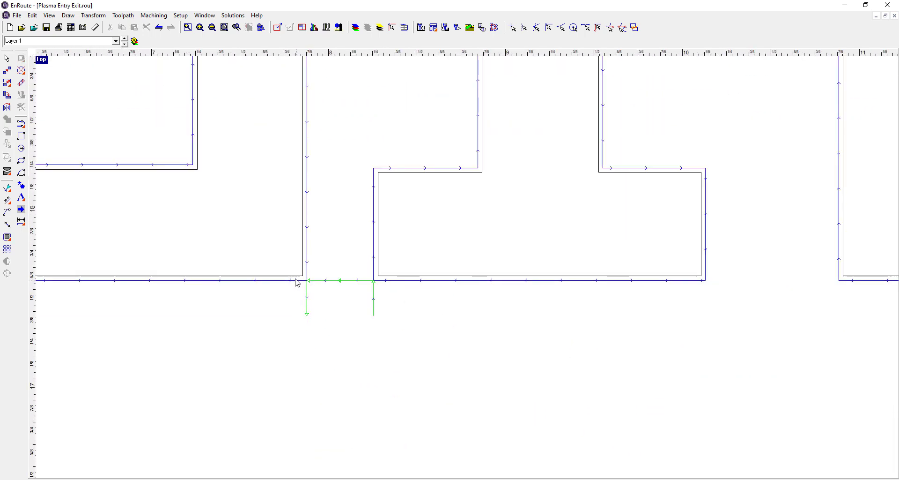
scroll(298, 283, down, 5)
scroll(302, 281, up, 2)
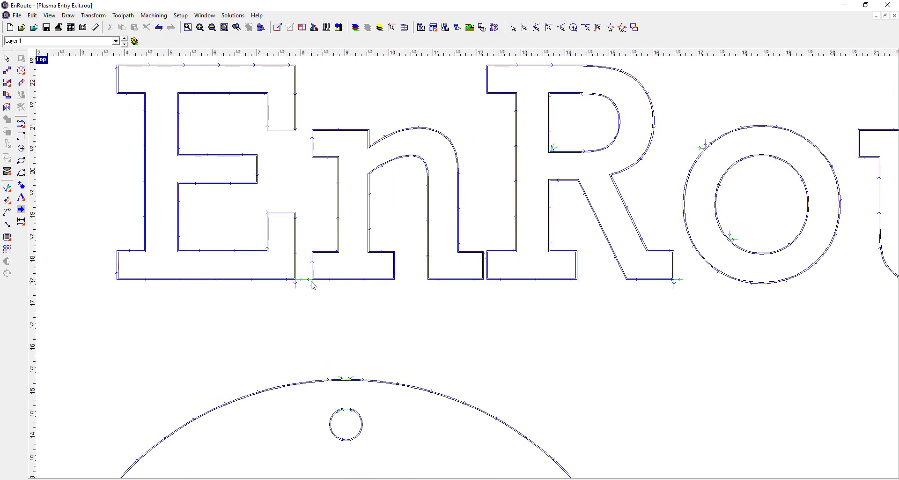
scroll(311, 286, up, 3)
scroll(291, 281, down, 5)
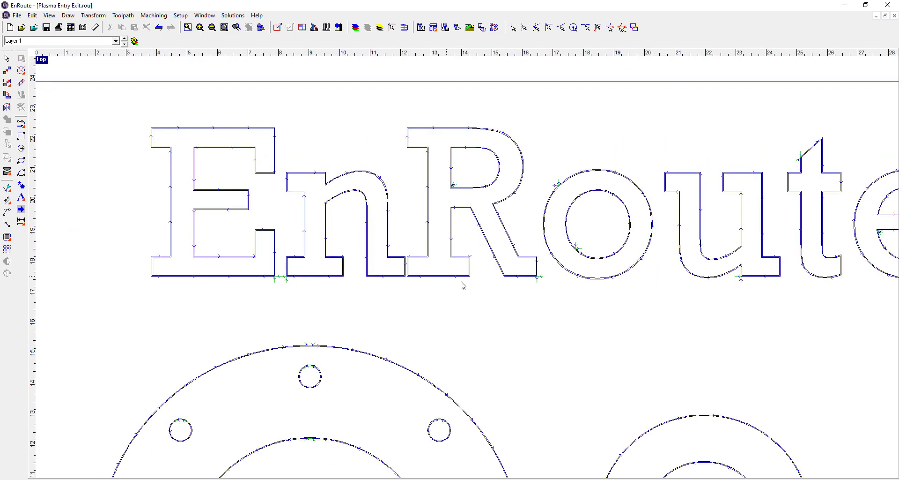
Step: Examine the corner entries and exits on the letters R, o and u, including the inner circle of the o
scroll(538, 279, up, 3)
scroll(415, 257, down, 2)
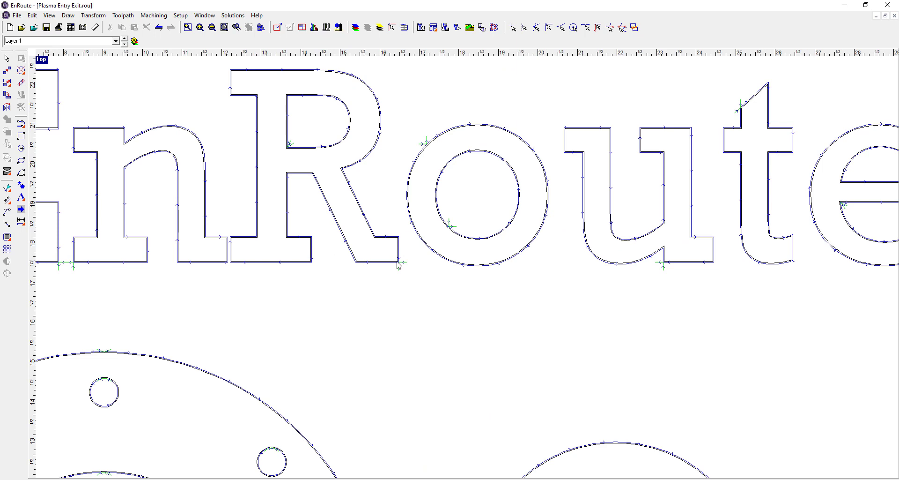
scroll(493, 231, up, 2)
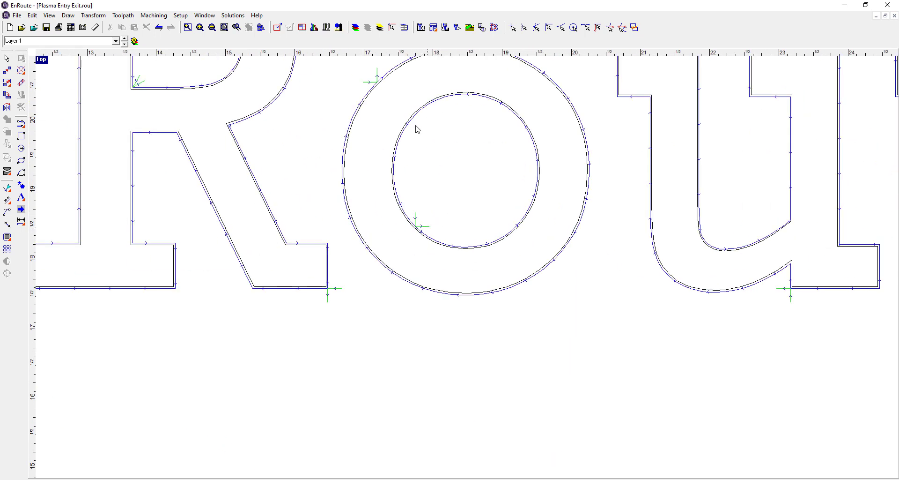
scroll(421, 221, up, 2)
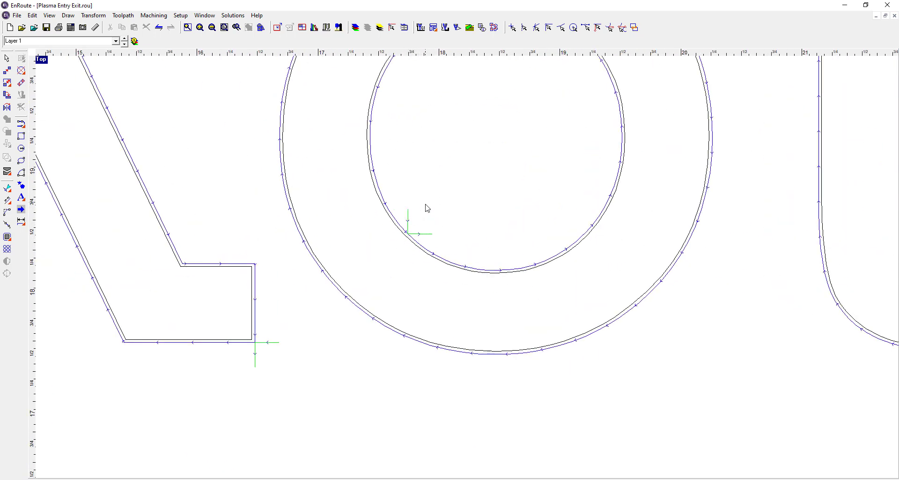
scroll(413, 228, down, 3)
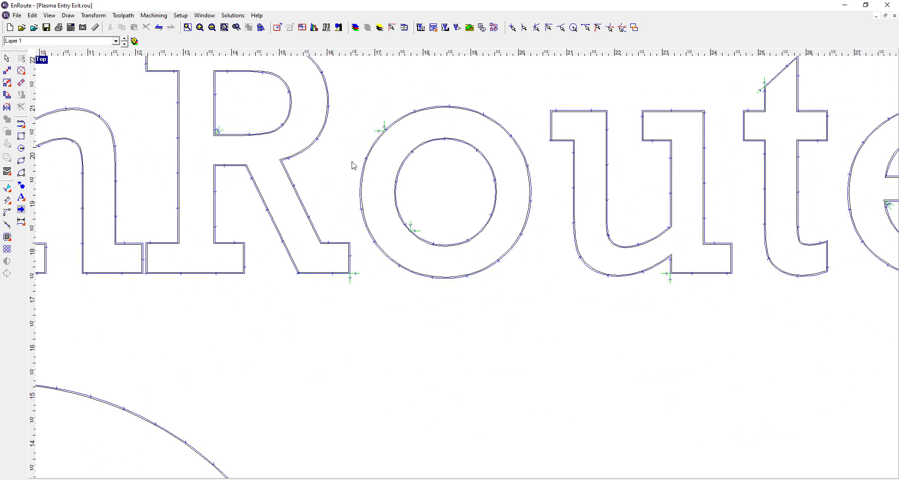
scroll(363, 230, up, 1)
scroll(646, 272, up, 2)
scroll(676, 280, up, 2)
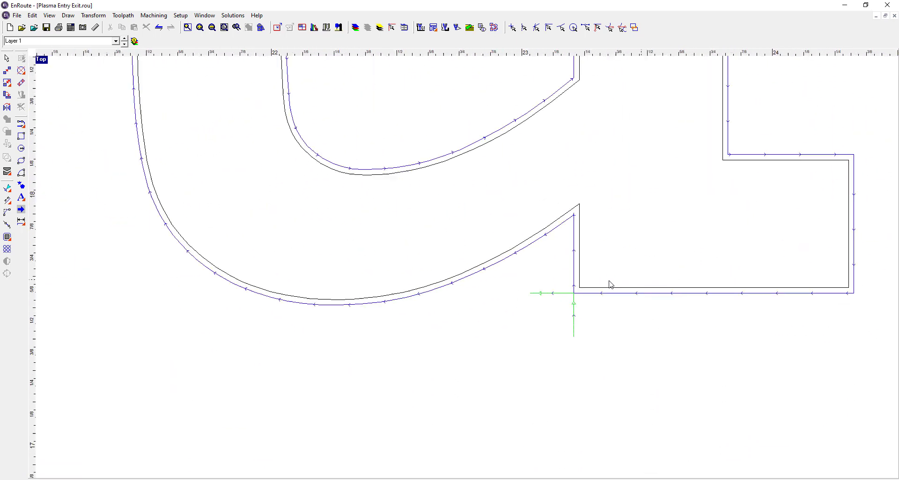
scroll(462, 295, down, 3)
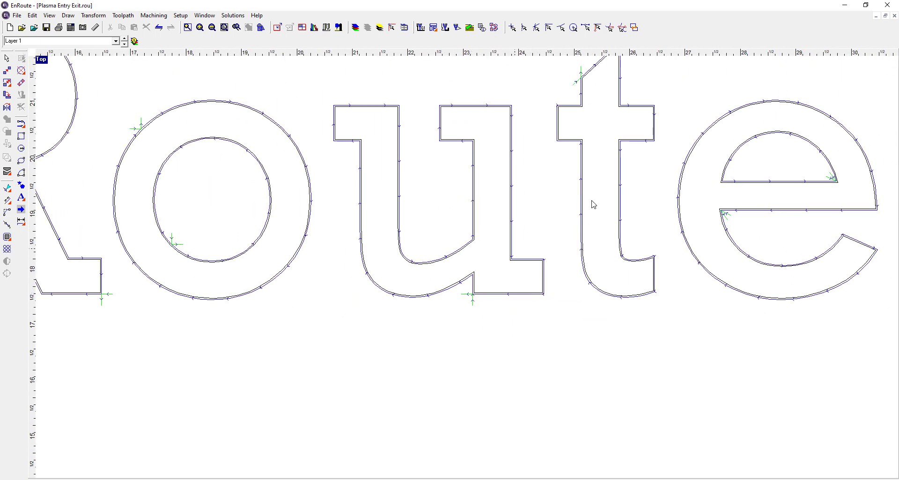
Step: Examine the corner entries and exits on the letters t and e, including the inner opening of the e
scroll(588, 77, up, 2)
scroll(572, 79, up, 2)
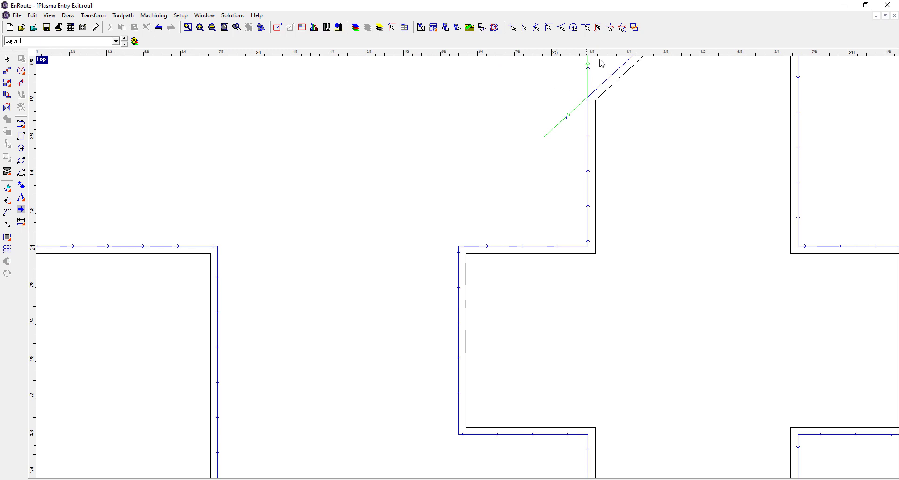
scroll(546, 132, down, 1)
scroll(546, 133, down, 2)
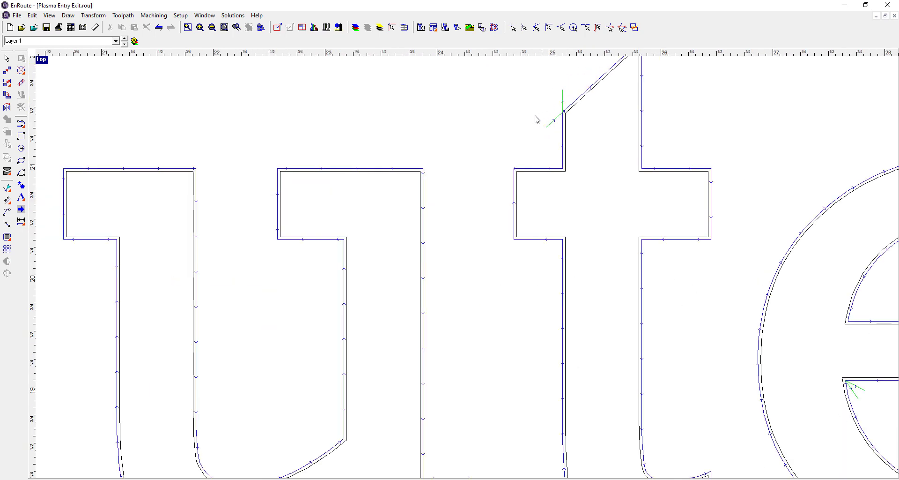
scroll(515, 123, down, 2)
scroll(515, 123, down, 2)
scroll(532, 217, up, 2)
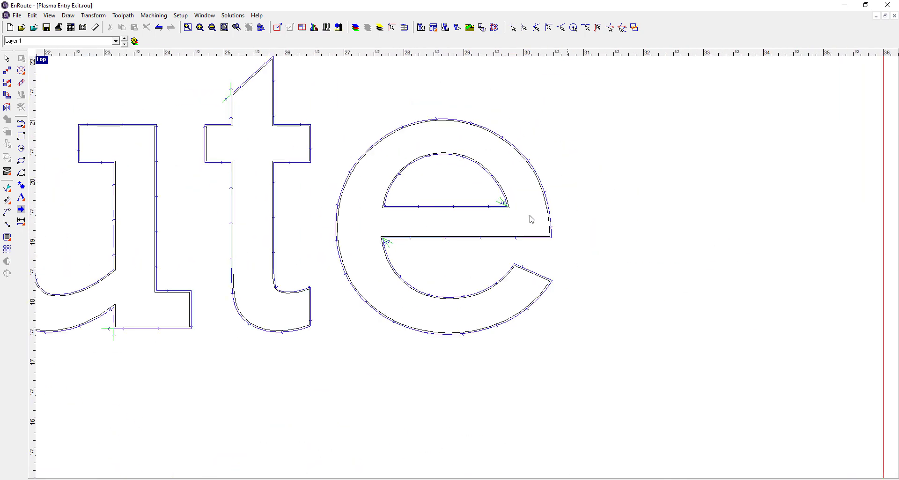
scroll(412, 235, up, 1)
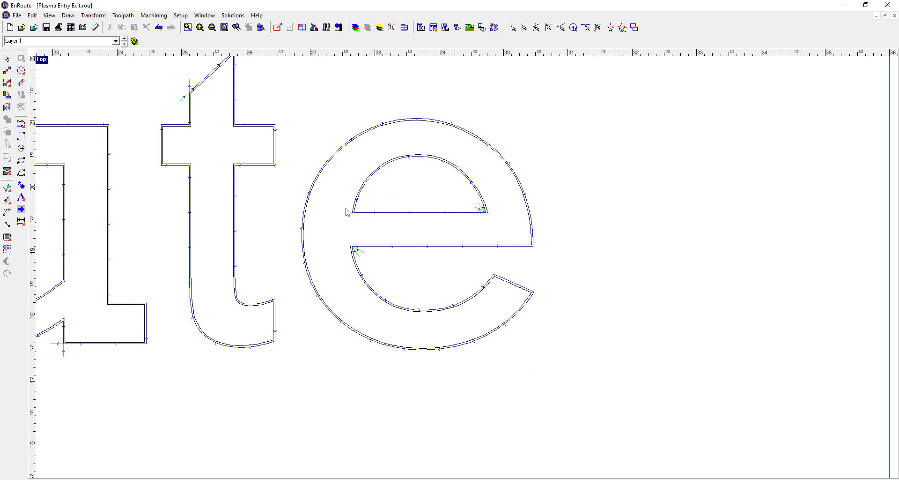
Step: Move the outer entry/exit point of the letter e to the outer corner at the end of its lower stroke
click(318, 180)
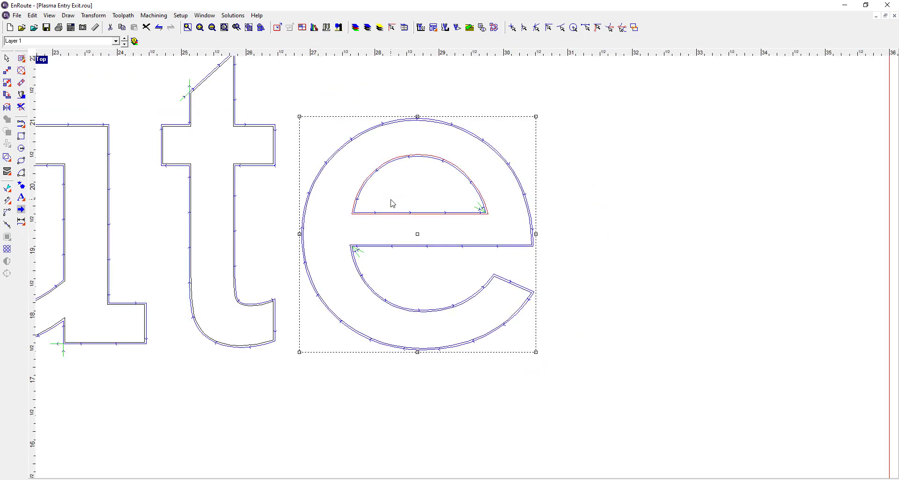
click(122, 19)
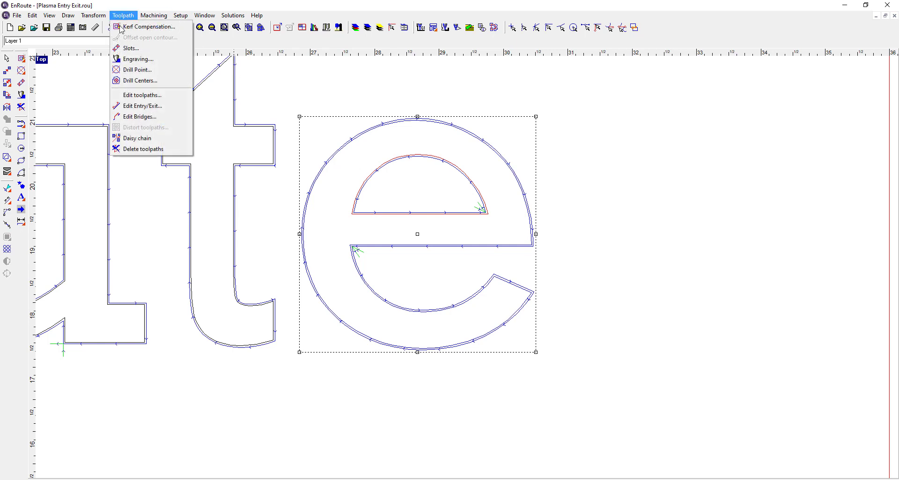
click(136, 106)
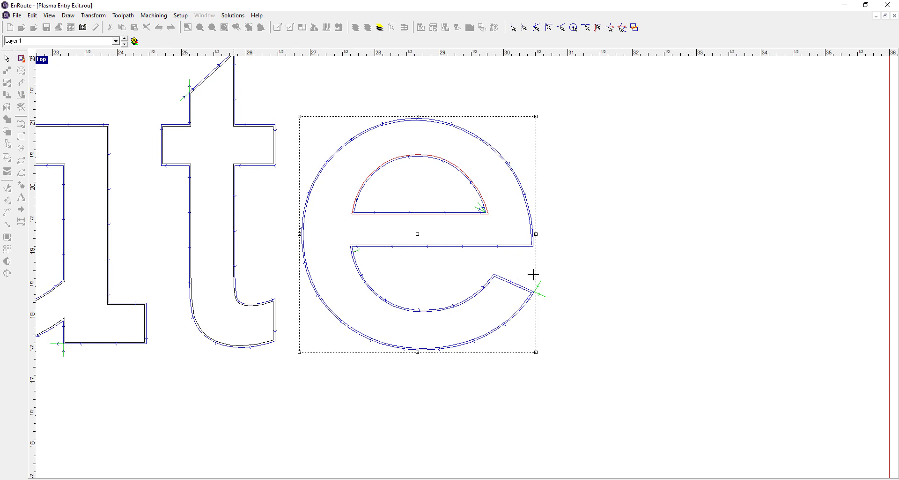
right_click(581, 266)
click(594, 270)
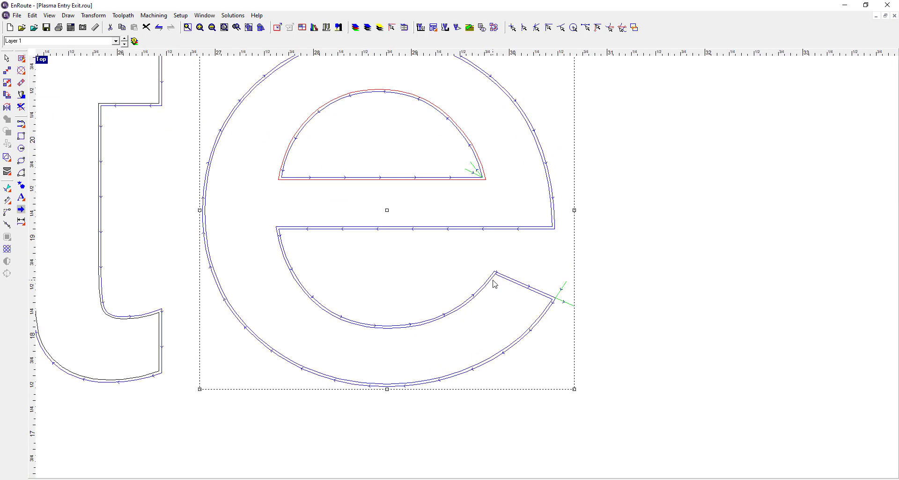
Step: Move the entry/exit point of the R's inner opening from its lower corner to the middle of its lower edge
scroll(555, 286, up, 1)
scroll(556, 286, down, 4)
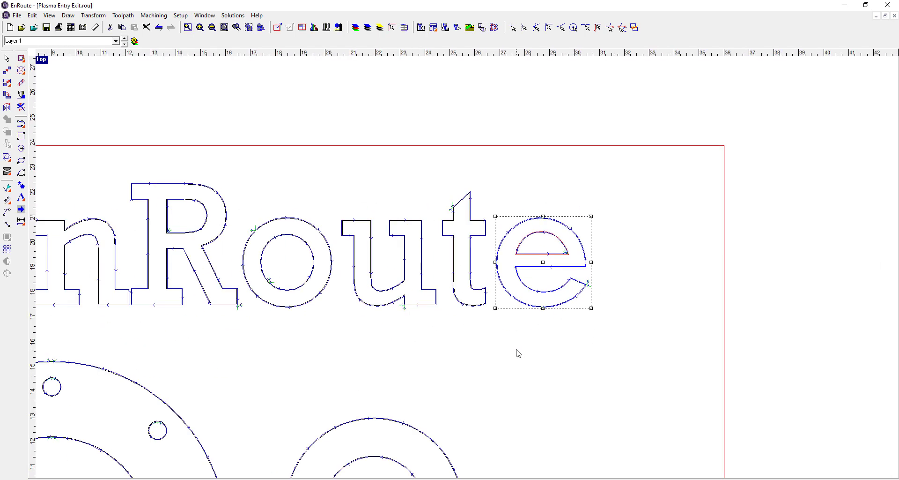
scroll(508, 279, down, 1)
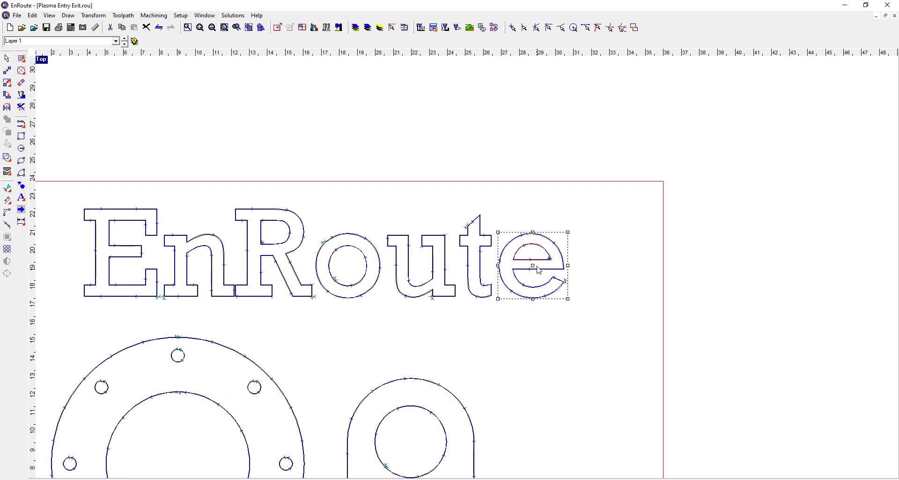
scroll(525, 245, up, 1)
scroll(566, 257, down, 2)
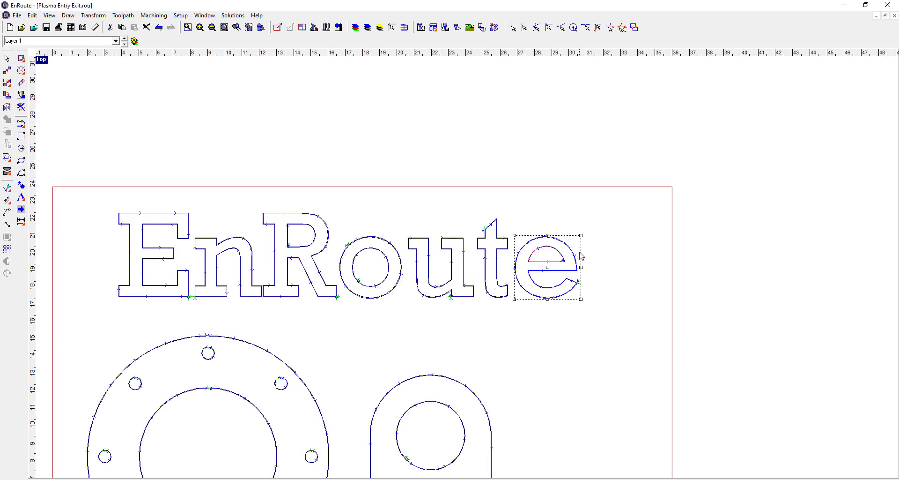
scroll(169, 175, up, 2)
scroll(371, 265, up, 3)
scroll(531, 300, up, 1)
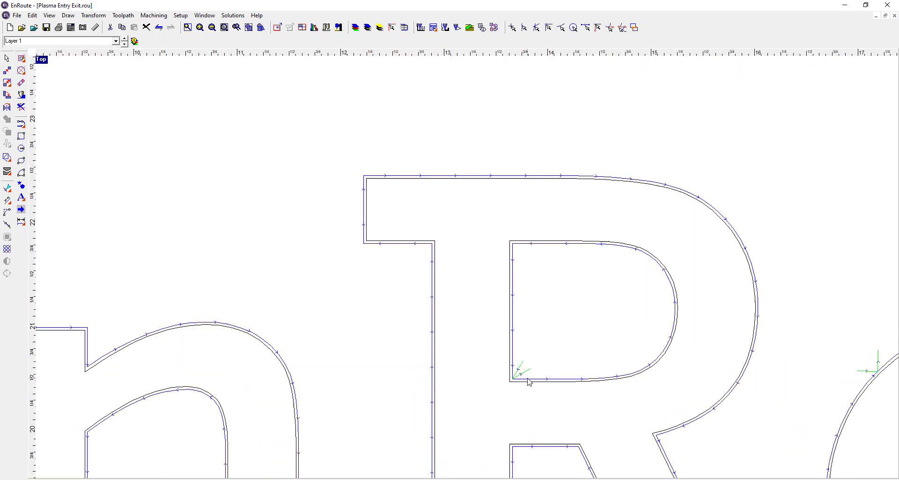
scroll(539, 366, up, 6)
scroll(206, 220, down, 6)
scroll(275, 197, up, 2)
scroll(253, 225, down, 2)
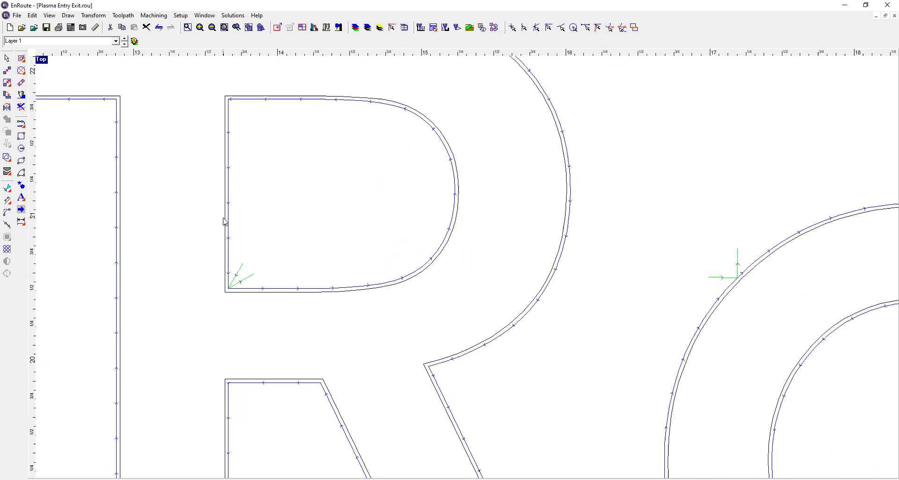
click(226, 223)
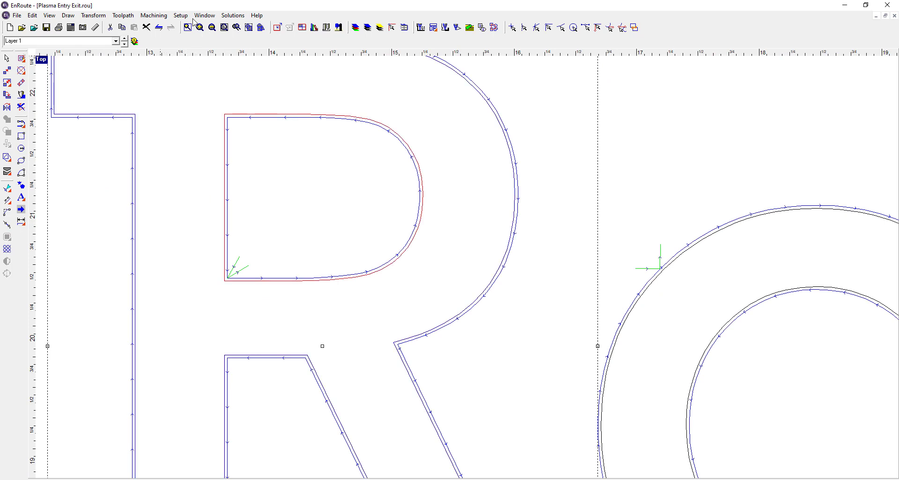
click(123, 15)
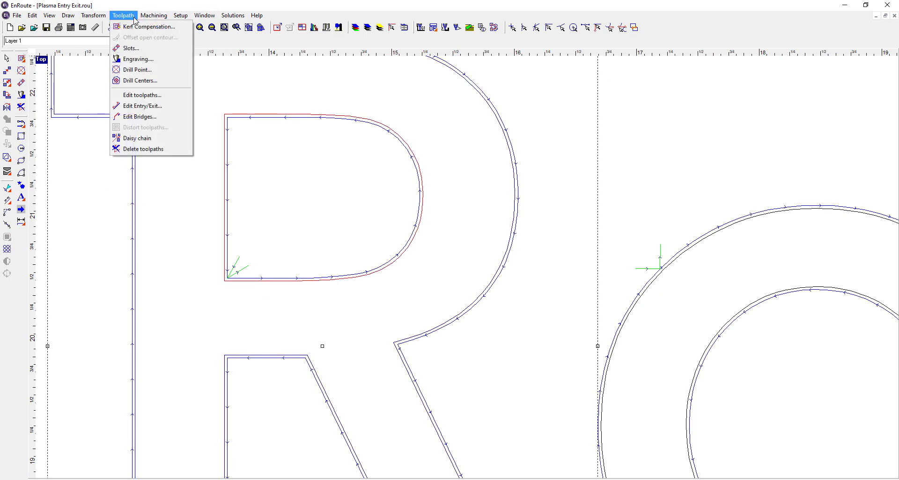
click(148, 108)
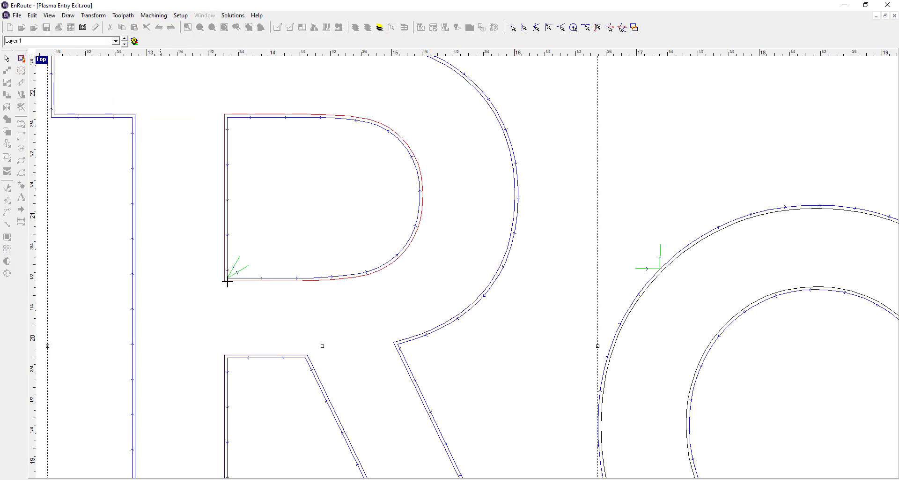
drag(231, 277, 315, 285)
Step: Change the entry and exit of the R's inner opening to Arc, with 0.25 radius and 45-degree angle, and leave entry/exit editing
right_click(314, 279)
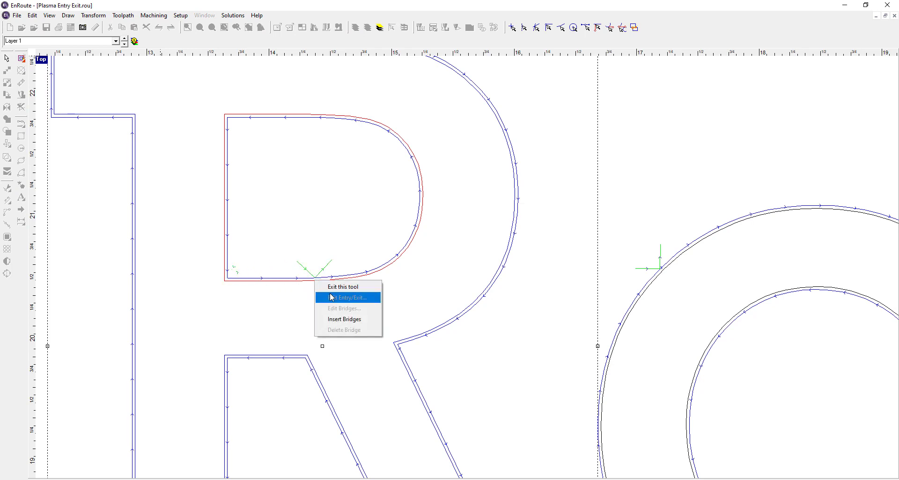
click(314, 276)
double_click(313, 275)
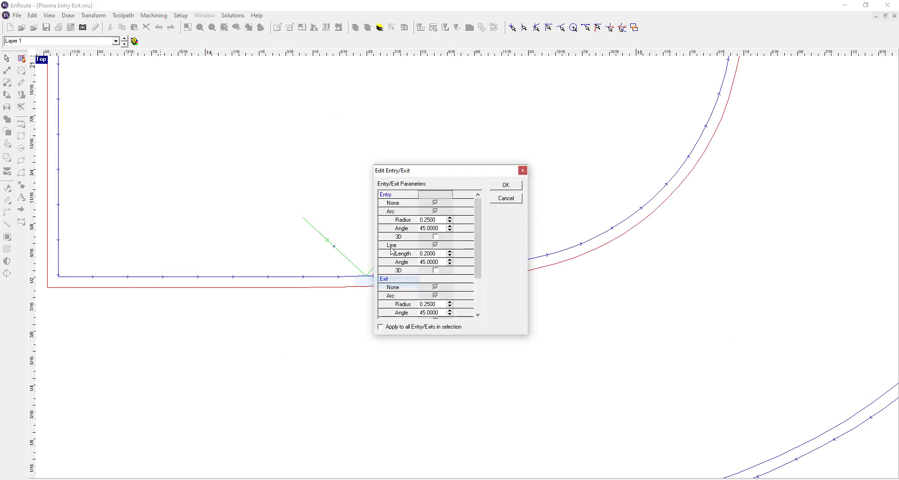
click(440, 211)
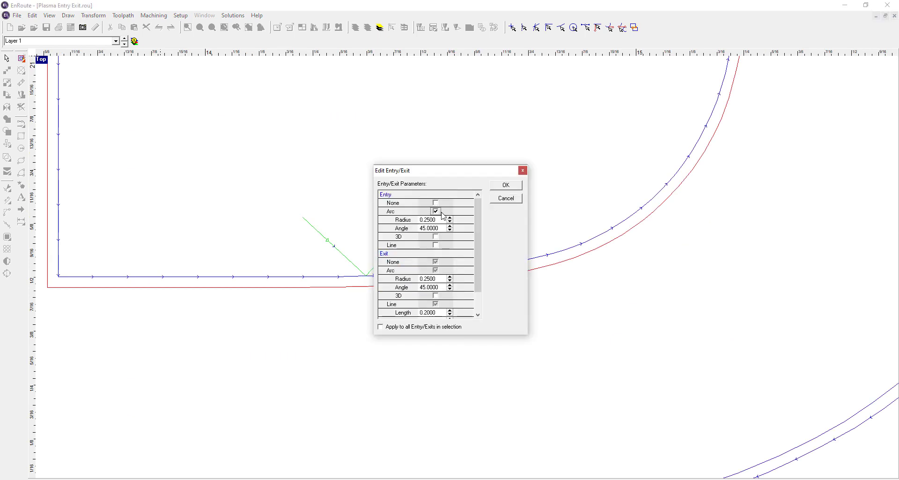
click(439, 272)
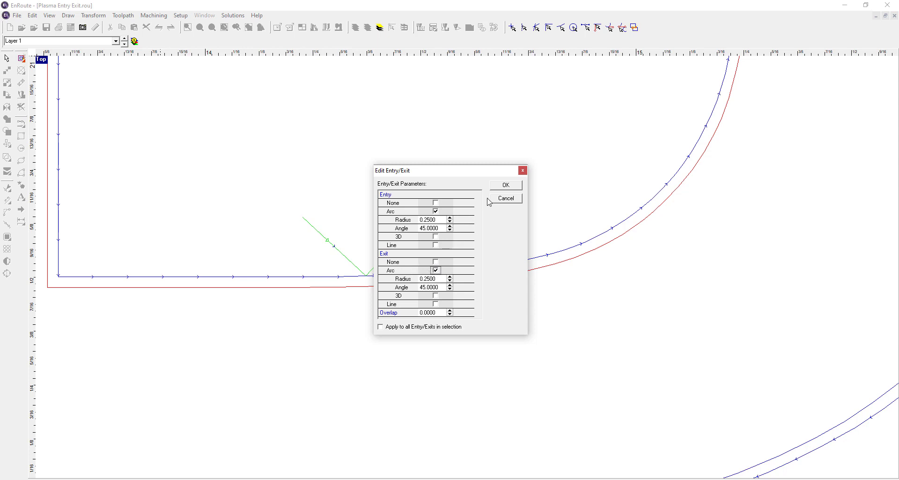
click(505, 185)
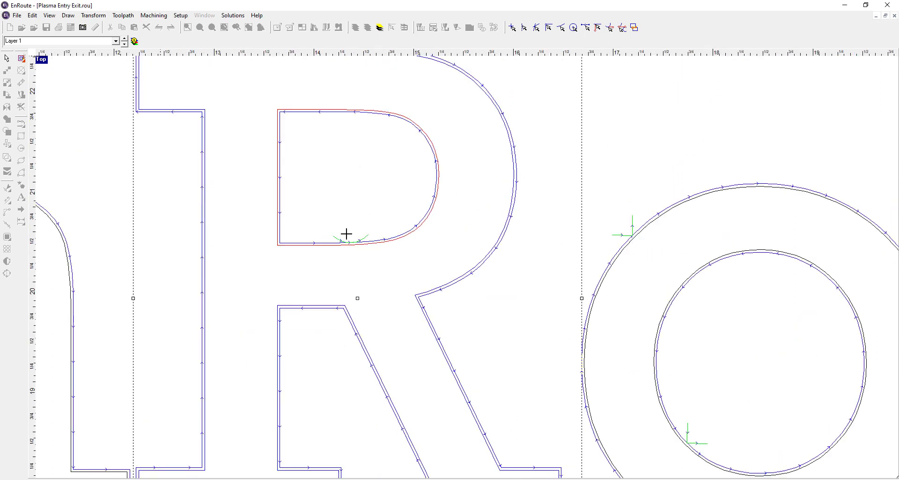
scroll(328, 215, down, 4)
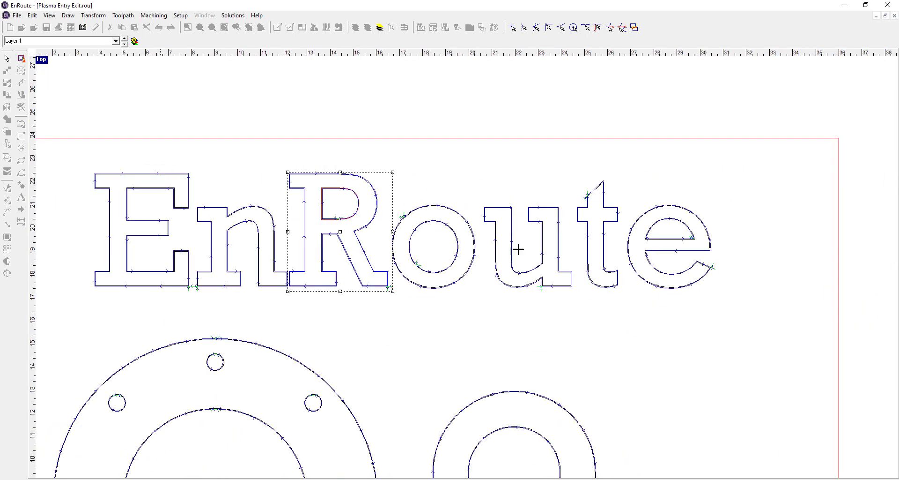
scroll(652, 231, up, 4)
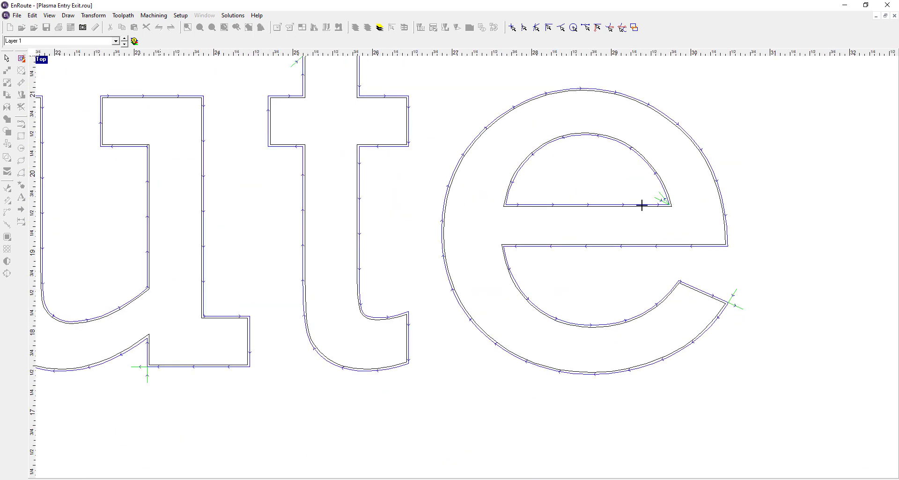
scroll(647, 205, up, 1)
scroll(628, 208, up, 1)
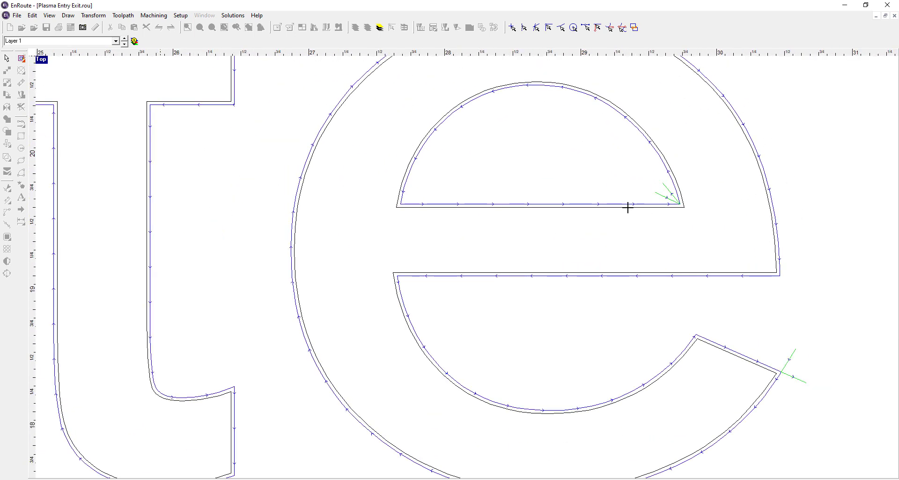
scroll(628, 208, down, 2)
right_click(514, 238)
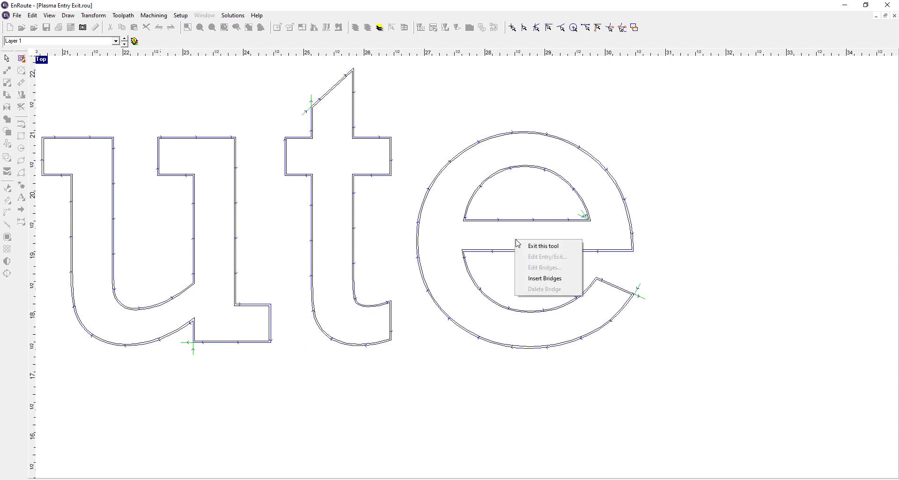
click(531, 245)
Step: Move the entry/exit point of the e's inner opening from its corner to the middle of its straight edge
click(551, 222)
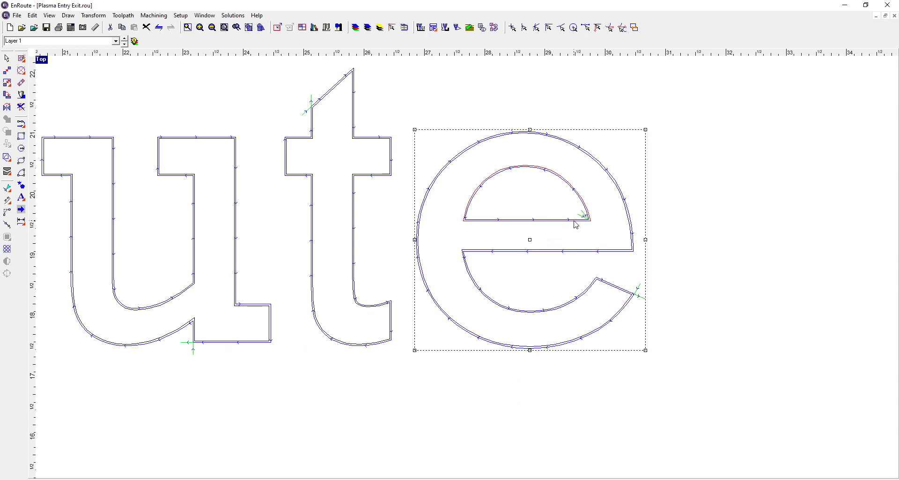
scroll(599, 219, up, 1)
scroll(514, 189, down, 2)
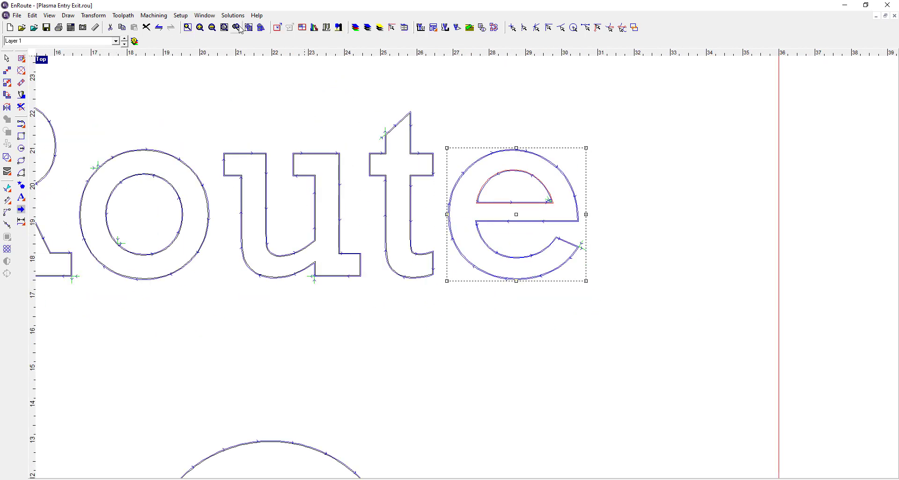
click(122, 16)
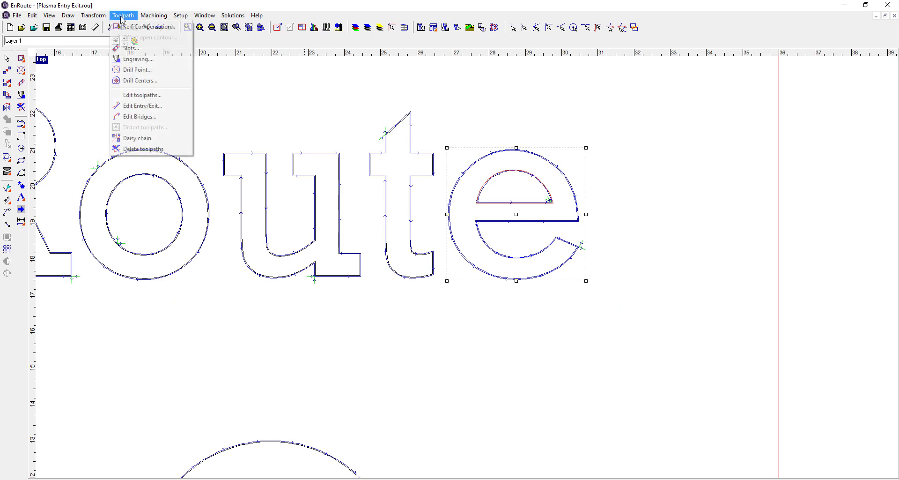
click(136, 106)
scroll(548, 197, up, 5)
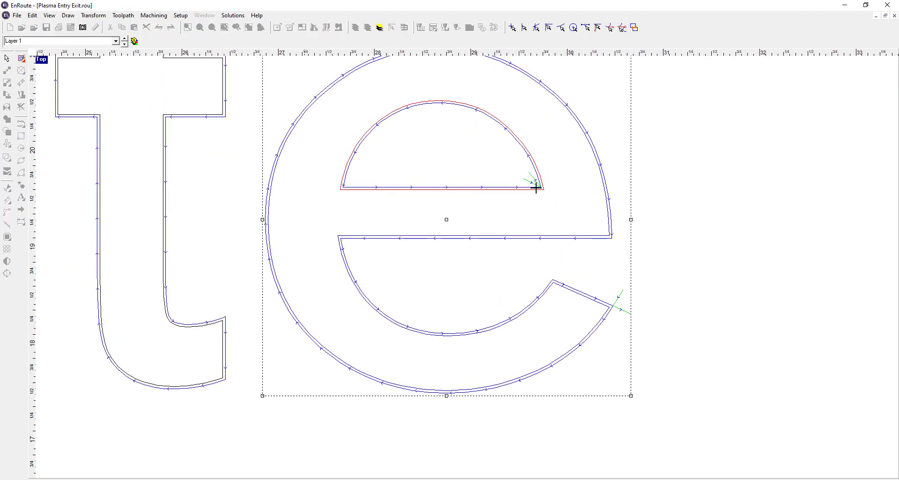
drag(541, 186, 447, 186)
Step: Change the entry and exit of the e's inner opening to Arc, with 0.25 radius and 45-degree angle, and leave entry/exit editing
right_click(445, 186)
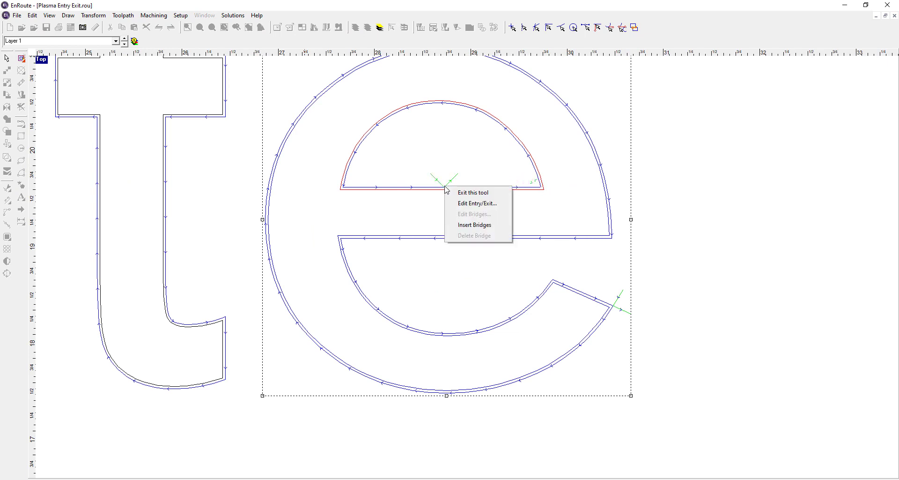
click(467, 202)
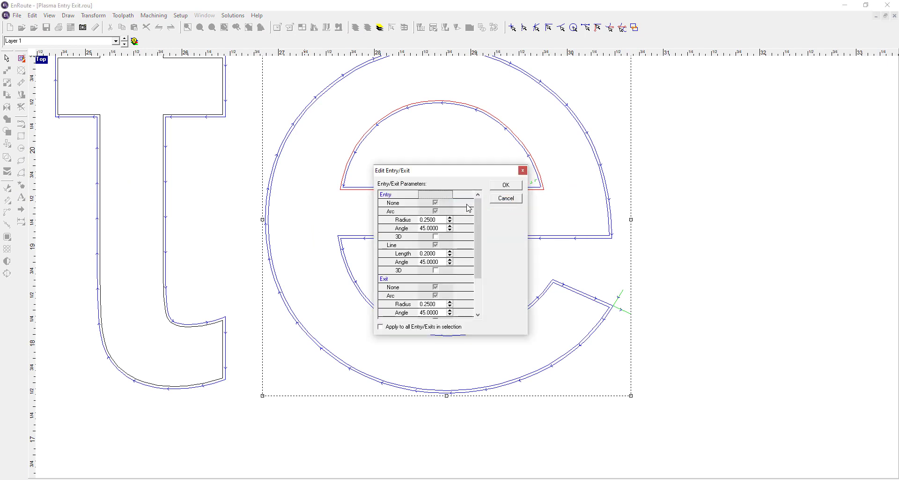
click(437, 211)
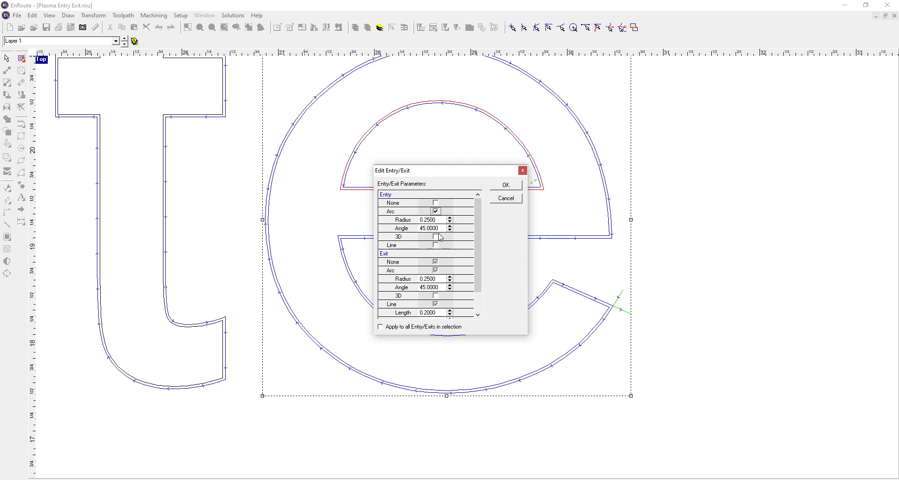
click(436, 271)
click(506, 185)
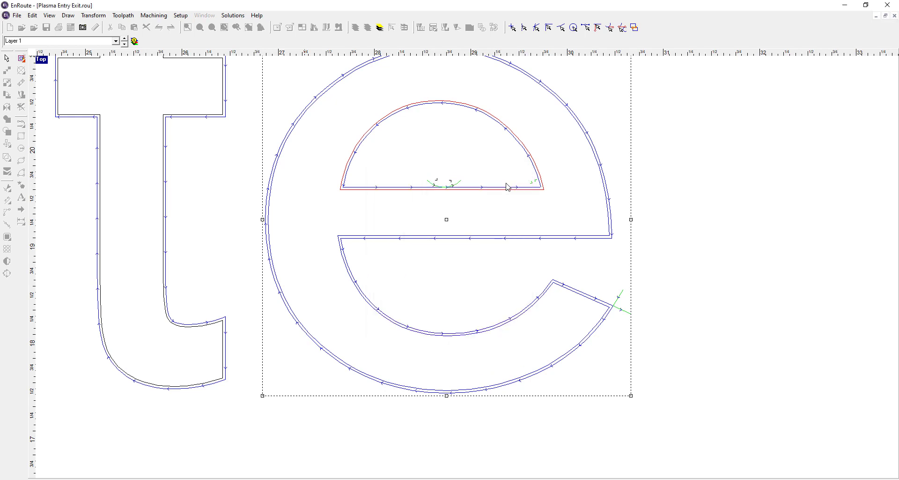
scroll(638, 214, down, 3)
scroll(683, 214, down, 1)
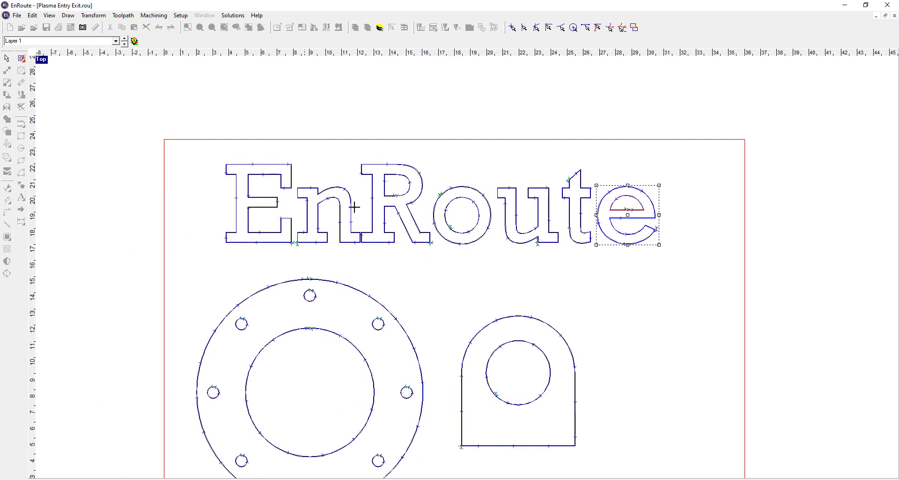
scroll(462, 227, up, 4)
right_click(449, 317)
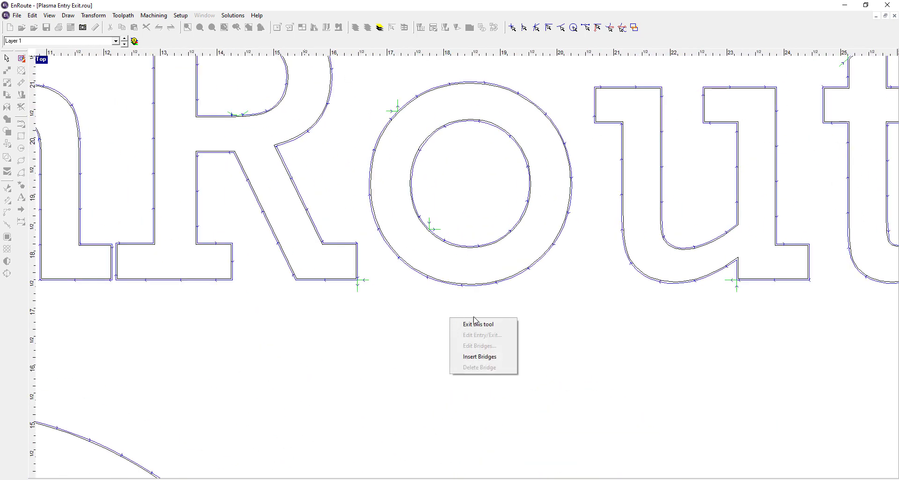
click(472, 322)
right_click(469, 318)
click(477, 322)
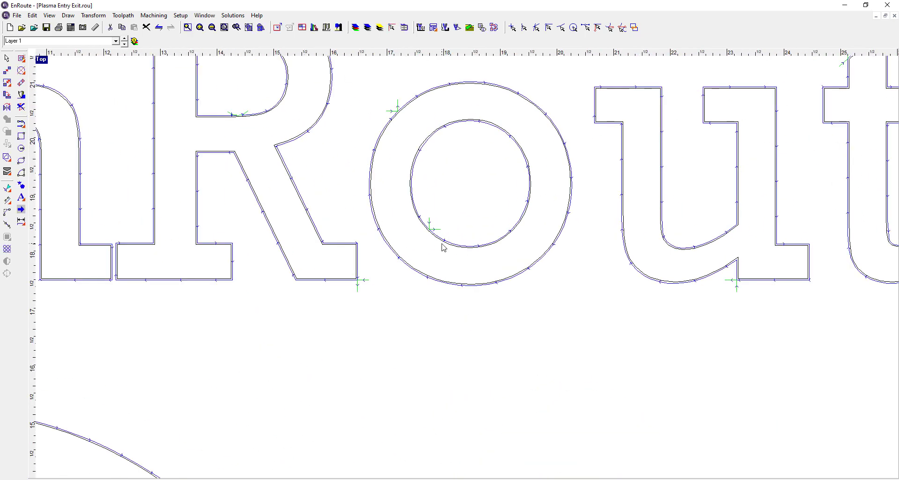
Step: Replace the toolpath of the letter o with kerf compensation from the ".05 Male Arc .2 45" strategy template
click(445, 243)
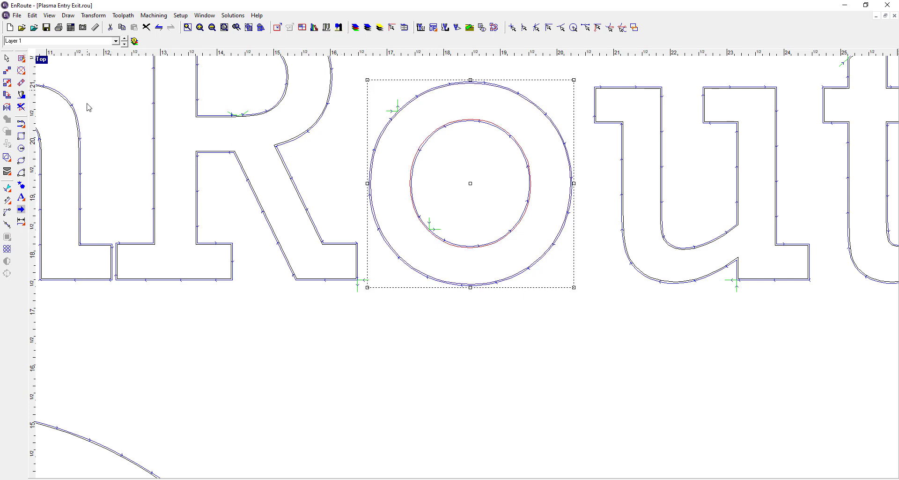
click(22, 107)
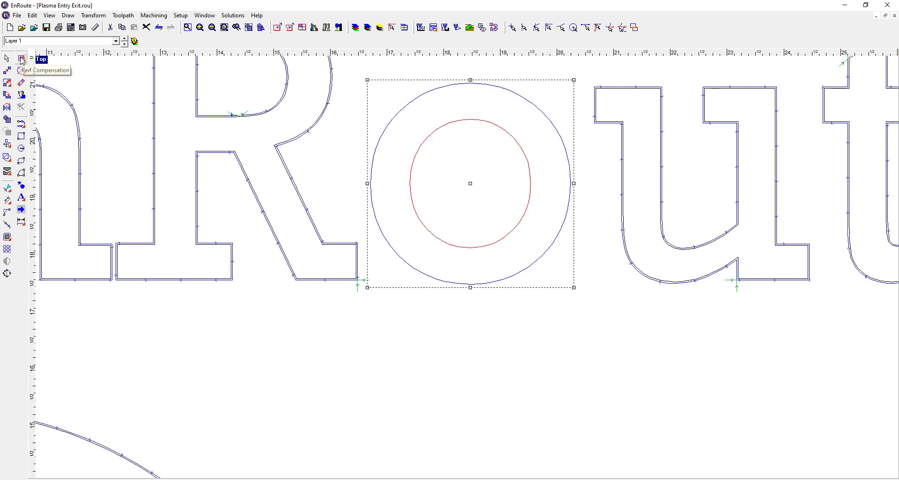
click(22, 58)
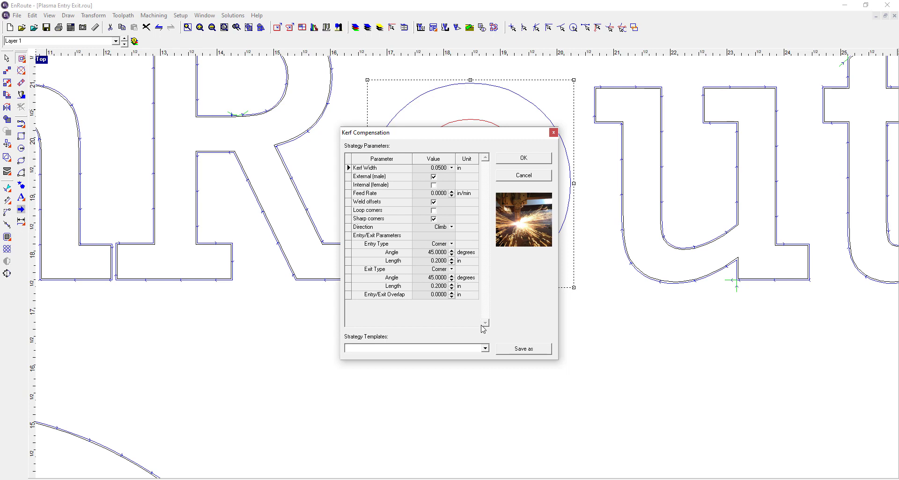
click(485, 349)
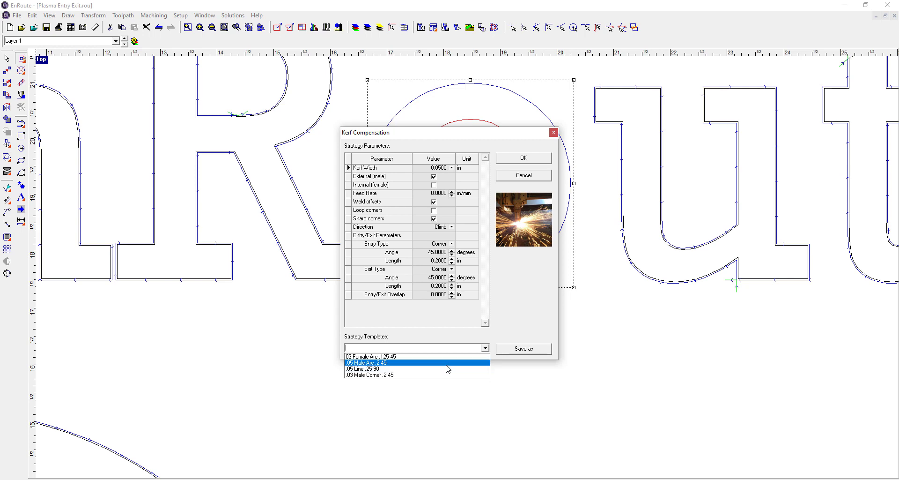
click(446, 364)
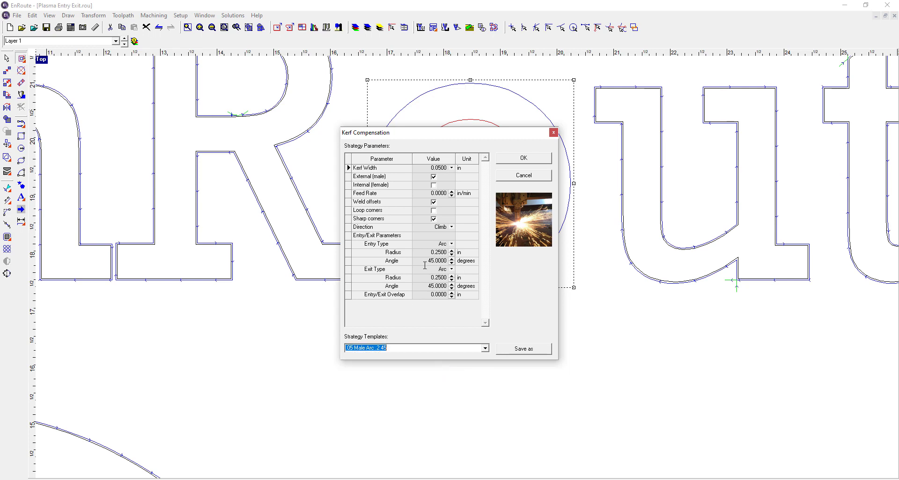
click(524, 159)
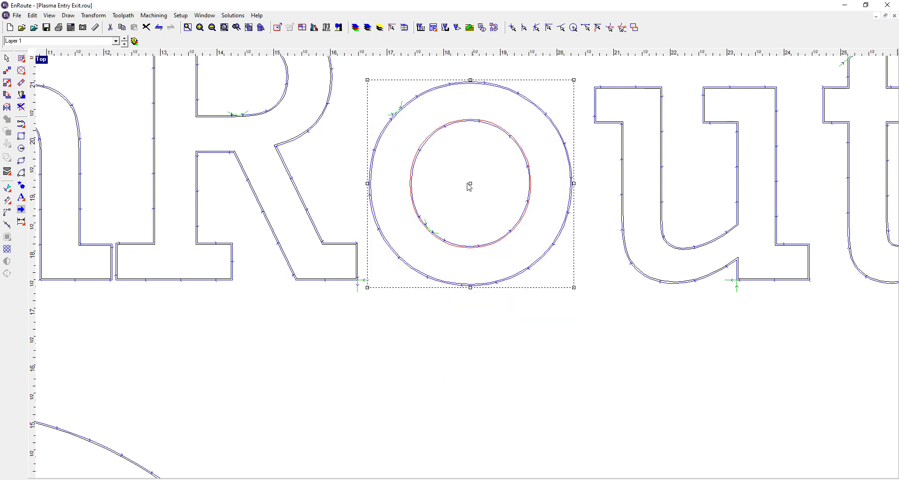
Step: Remove the toolpaths from the whole EnRoute lettering
scroll(470, 187, down, 3)
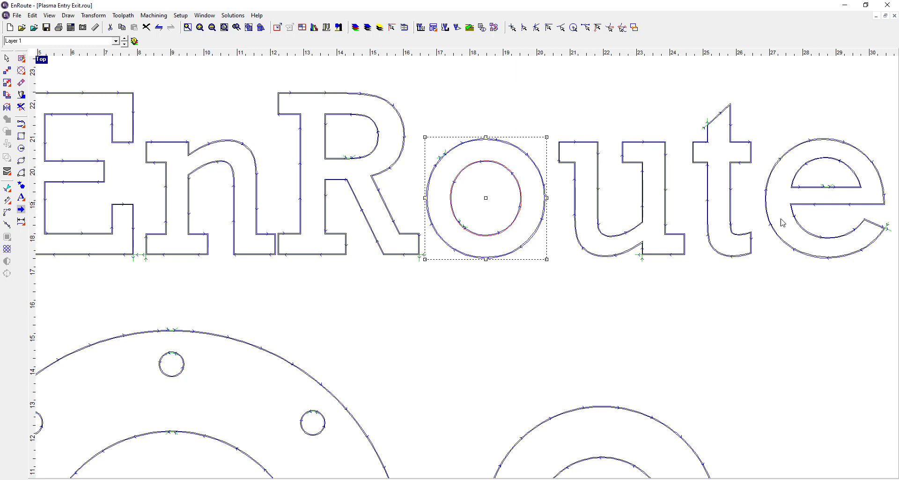
scroll(750, 224, down, 2)
scroll(799, 203, up, 2)
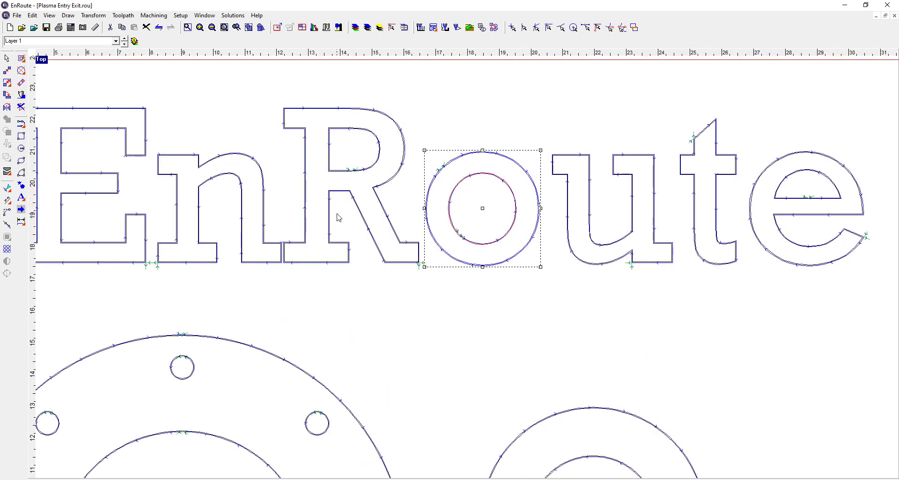
scroll(360, 188, down, 3)
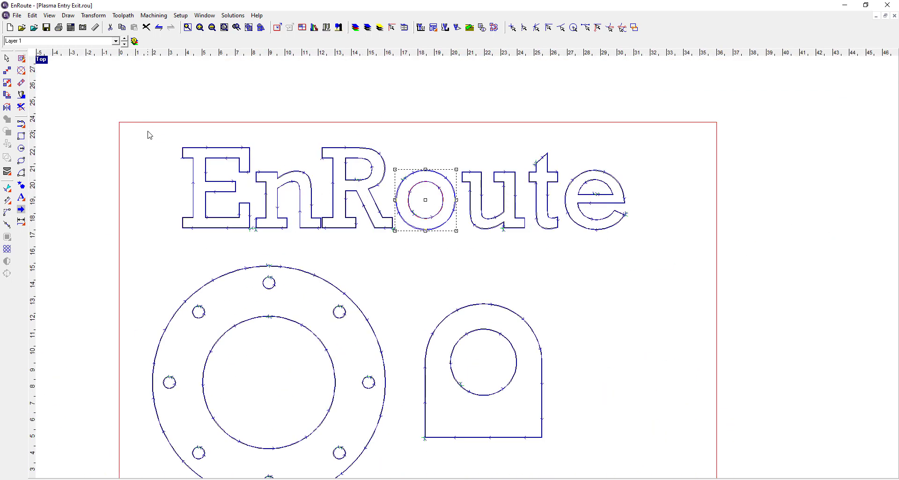
drag(146, 130, 174, 123)
drag(287, 160, 651, 253)
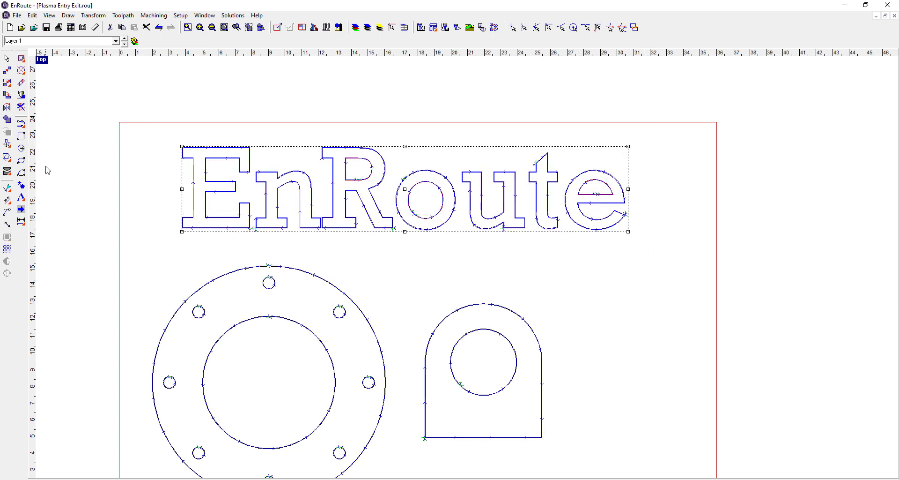
click(21, 107)
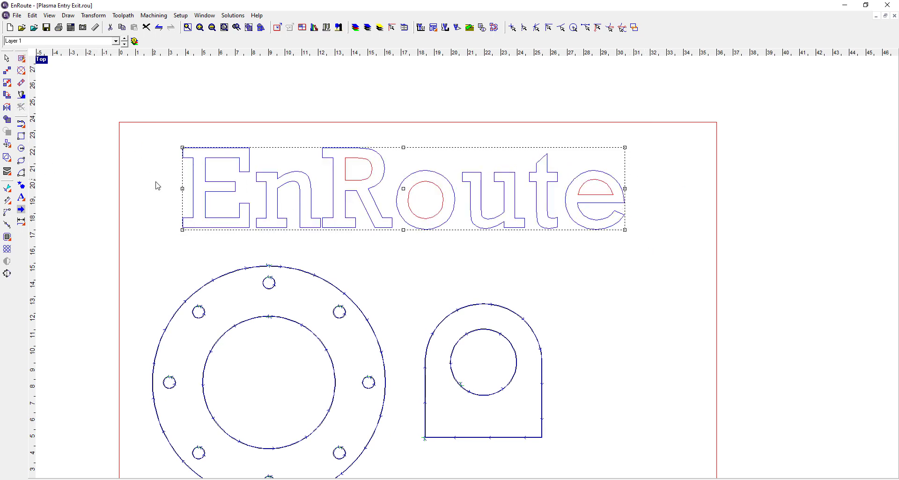
Step: Apply internal (female) kerf compensation to only the R, o and e inner openings, with 0.05 in kerf width and Arc entry/exit of 0.25 in, 45 degrees
click(223, 123)
drag(127, 117, 651, 256)
click(32, 15)
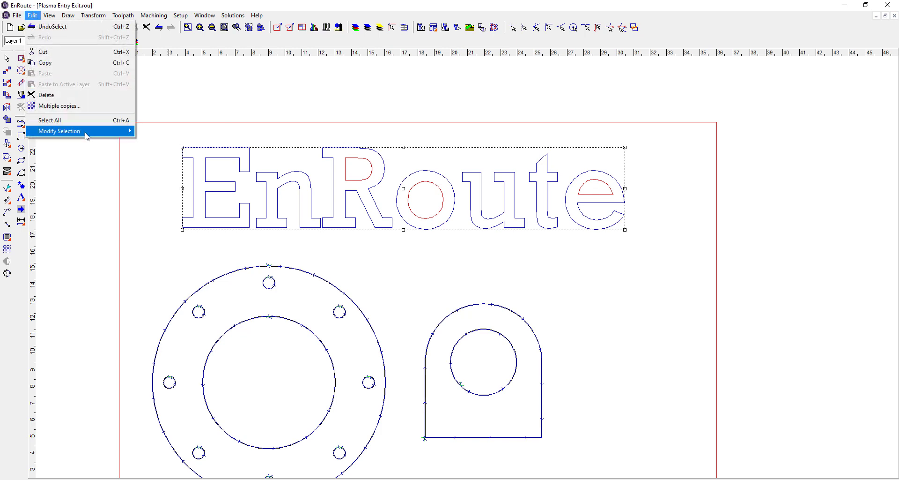
mouse_move(117, 133)
click(183, 154)
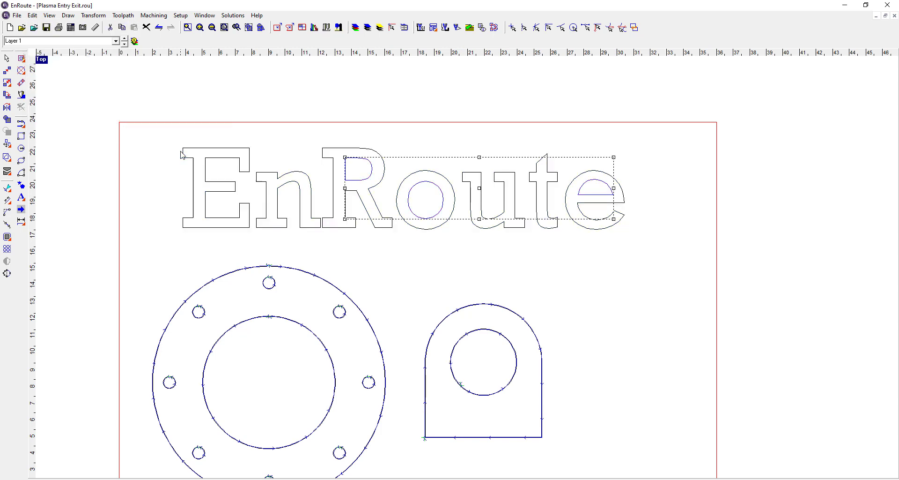
click(22, 60)
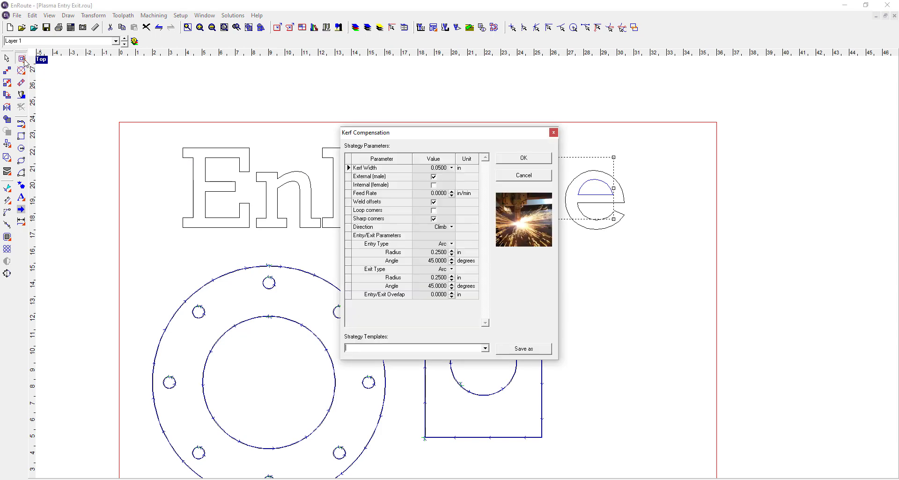
click(433, 185)
click(523, 159)
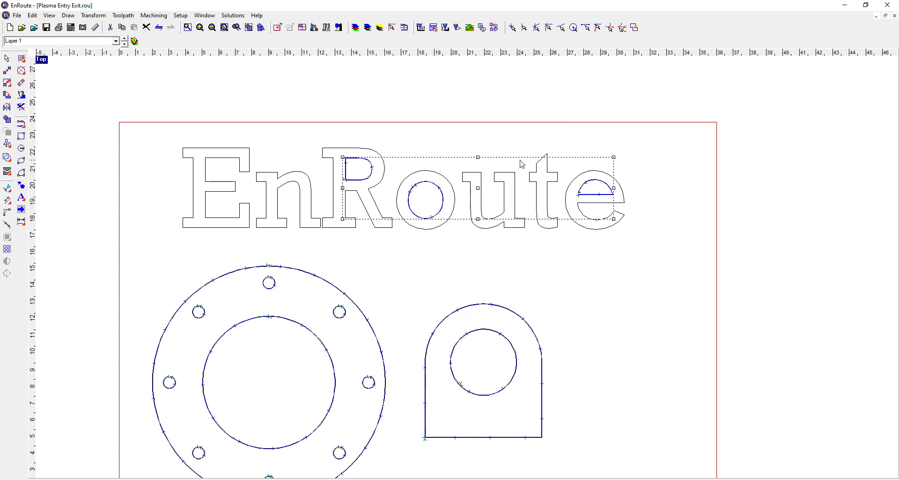
Step: Remove the toolpaths from the inner openings of the R, o and e
click(364, 254)
scroll(407, 187, up, 3)
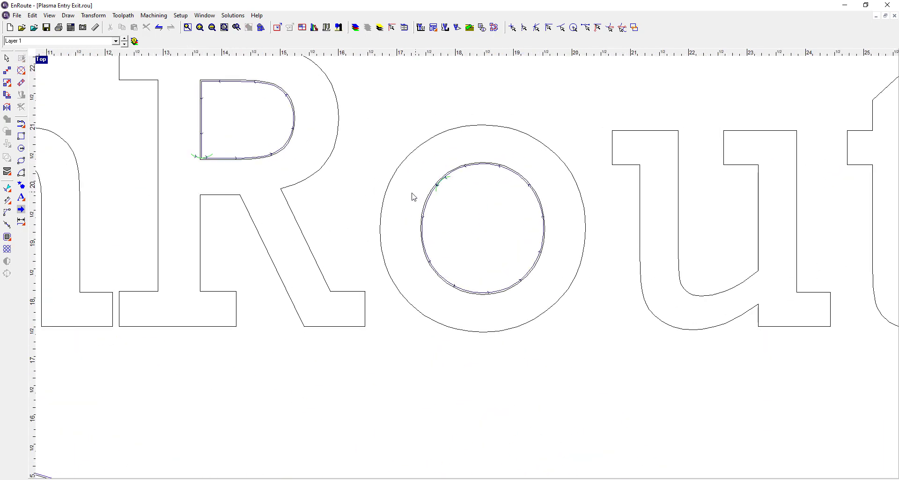
scroll(414, 197, down, 5)
drag(272, 156, 562, 239)
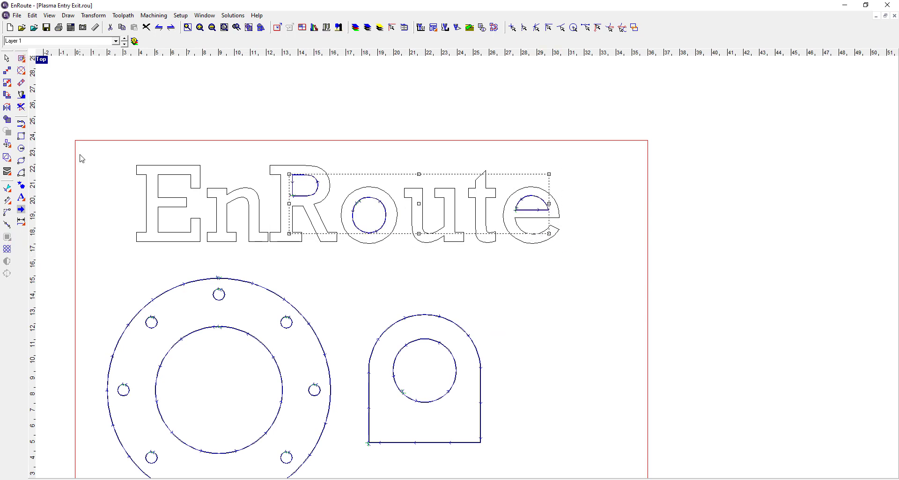
click(21, 107)
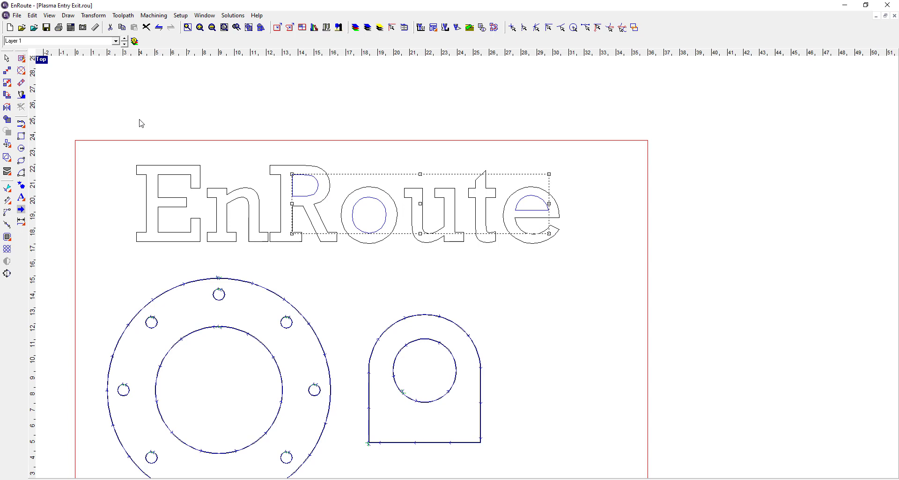
Step: Set the preference for offset start points to Longest Segment with Segment Midpoint enabled
key(F2)
click(394, 183)
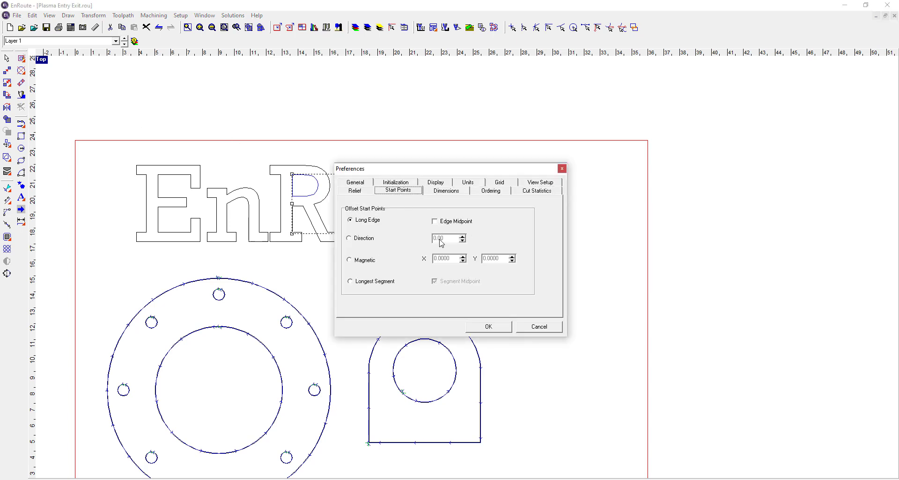
click(370, 282)
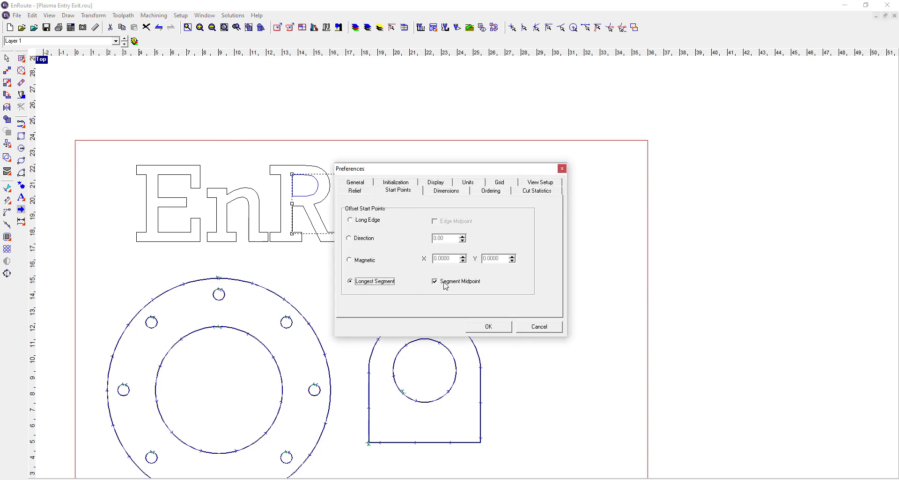
click(489, 327)
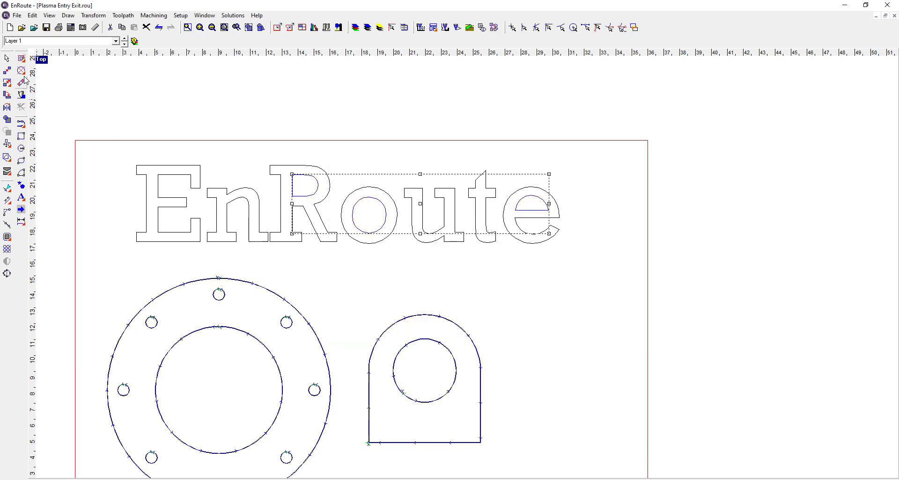
Step: Reapply internal kerf compensation with 0.05 in kerf width and Arc entry/exit to the inner openings of the R, o and e
click(21, 82)
click(524, 158)
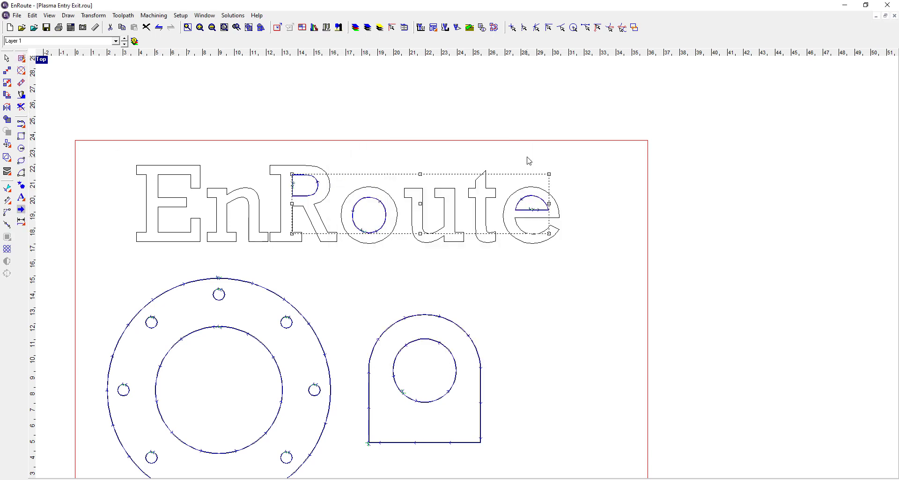
scroll(295, 204, up, 2)
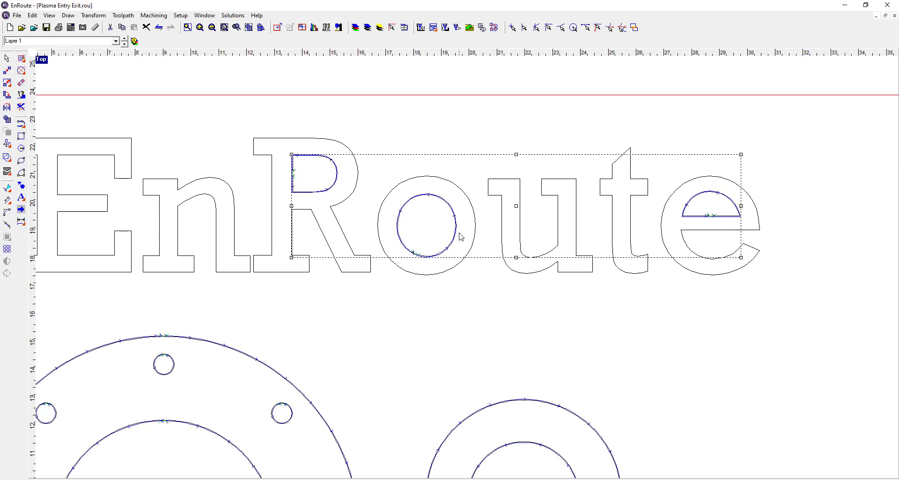
scroll(597, 216, down, 2)
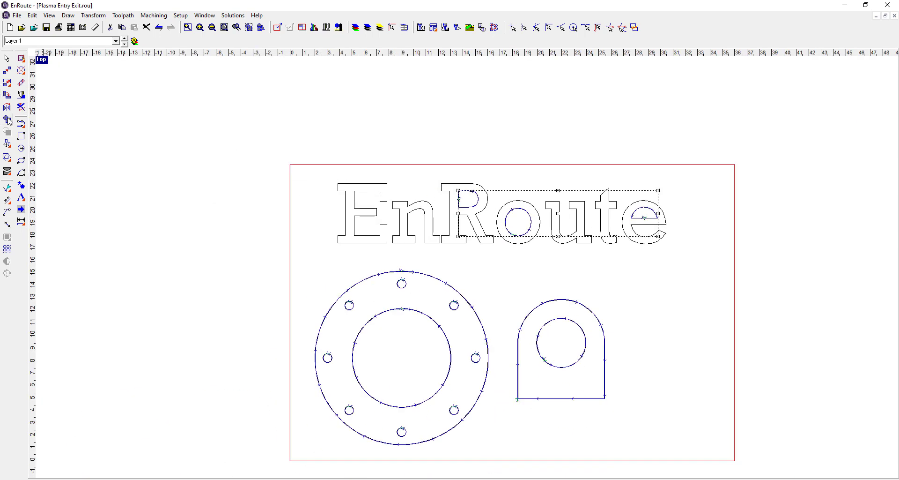
Step: Select only the outer contours of the EnRoute lettering, leaving out the inner openings that have toolpaths
drag(295, 159, 777, 253)
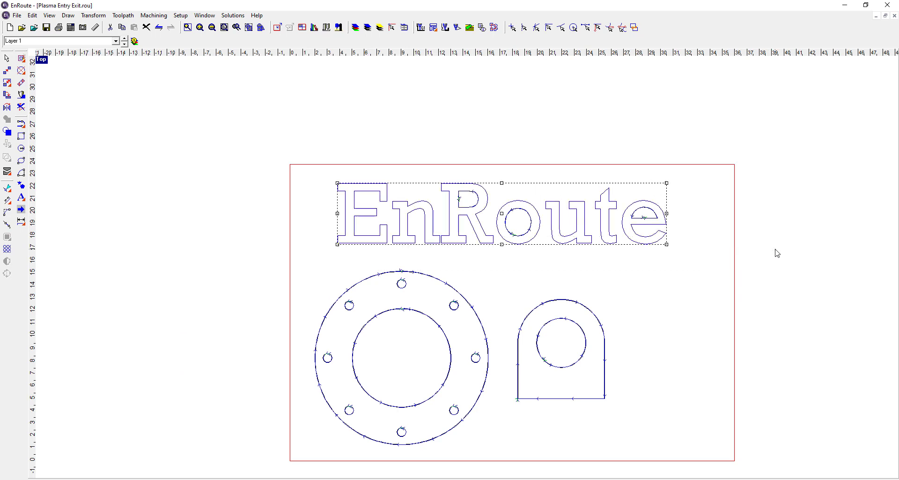
scroll(590, 229, up, 2)
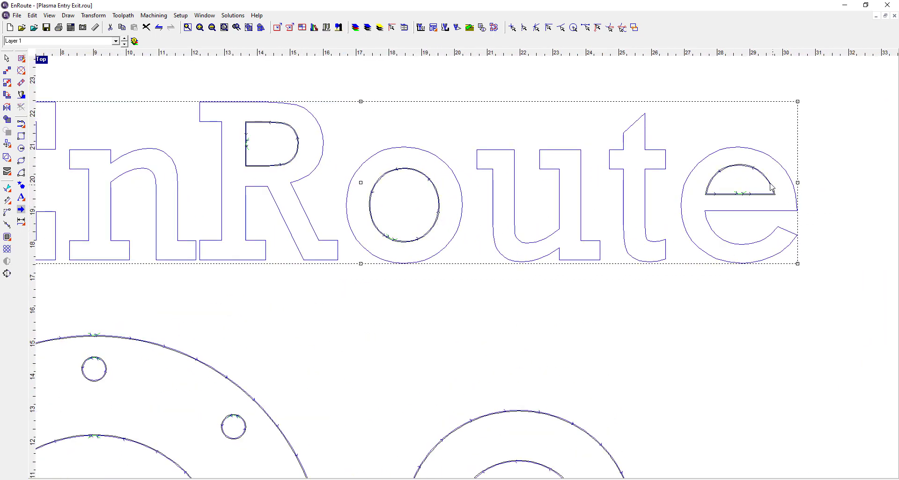
scroll(492, 192, down, 2)
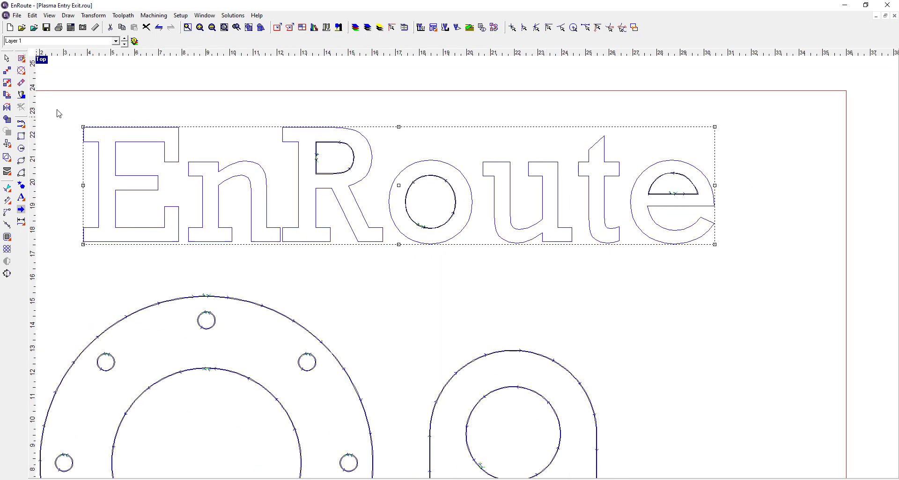
click(21, 58)
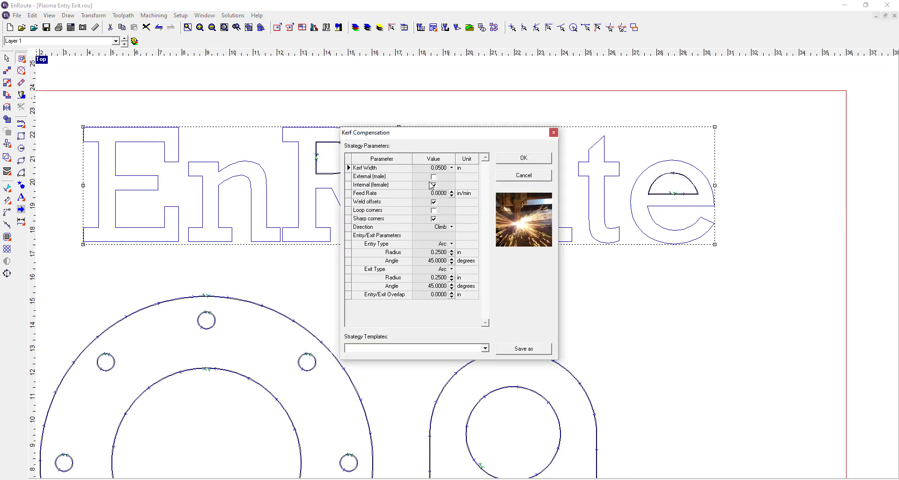
click(484, 347)
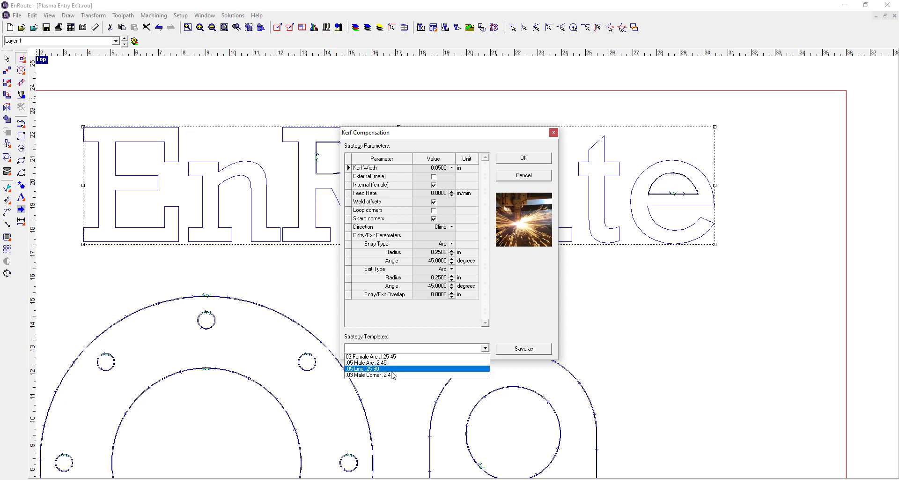
click(388, 375)
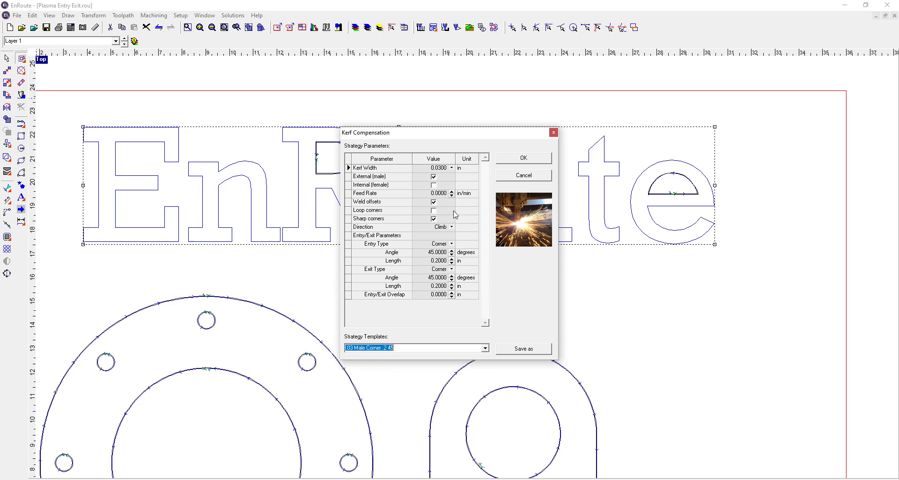
click(451, 167)
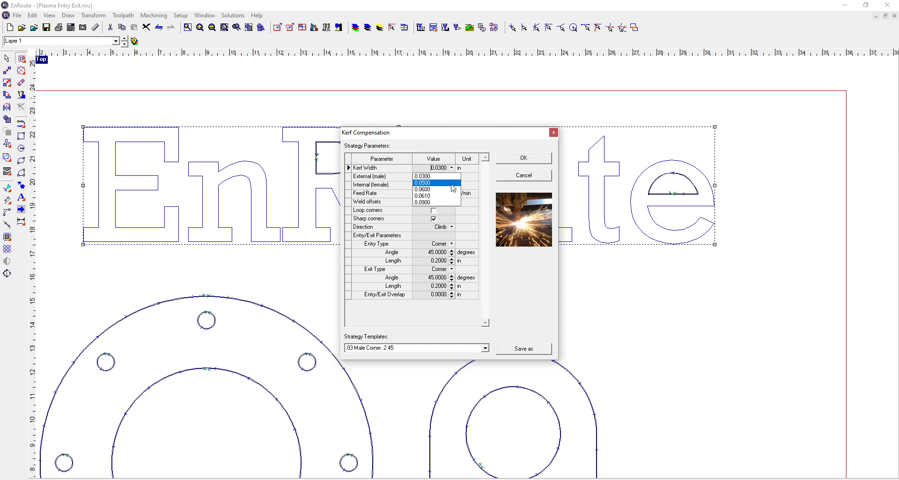
click(452, 183)
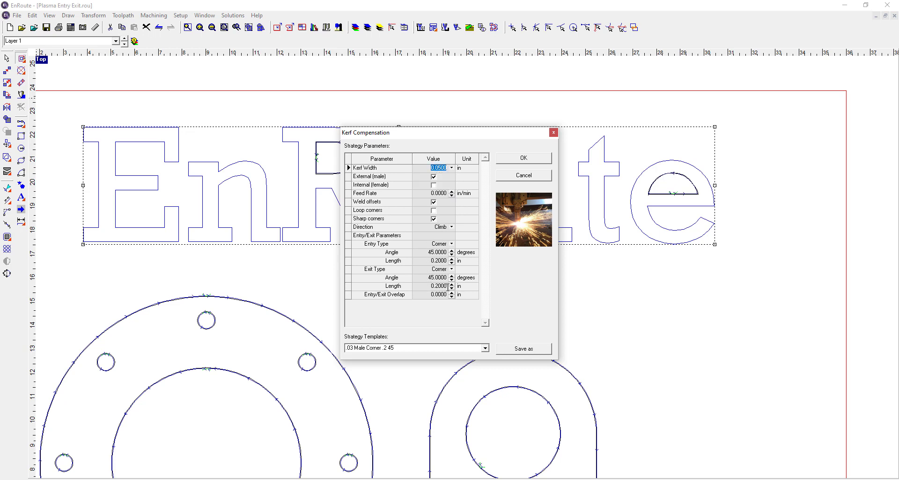
click(555, 135)
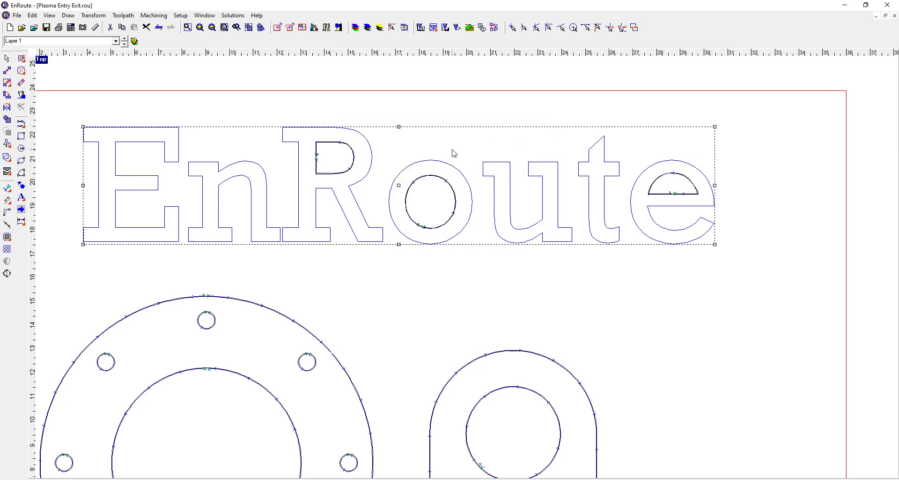
Step: Set the preference for offset start points to Long Edge, with Edge Midpoint left off
key(alt+s)
key(p)
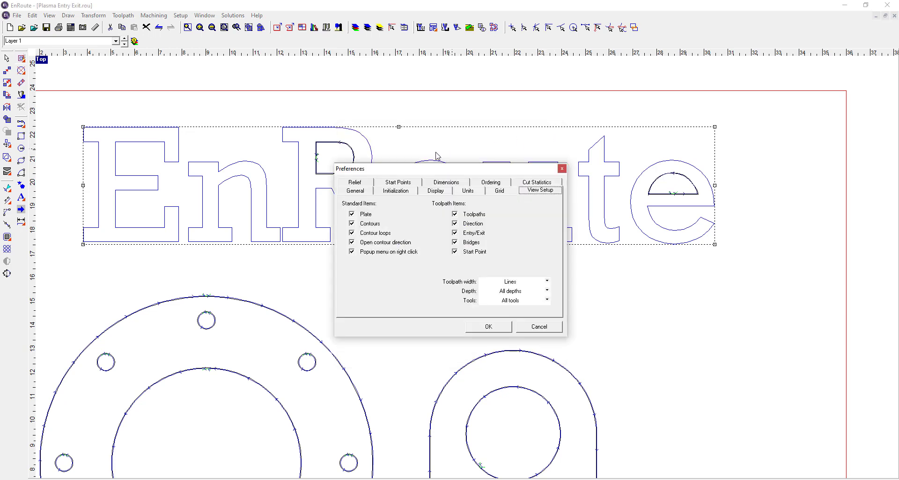
click(408, 183)
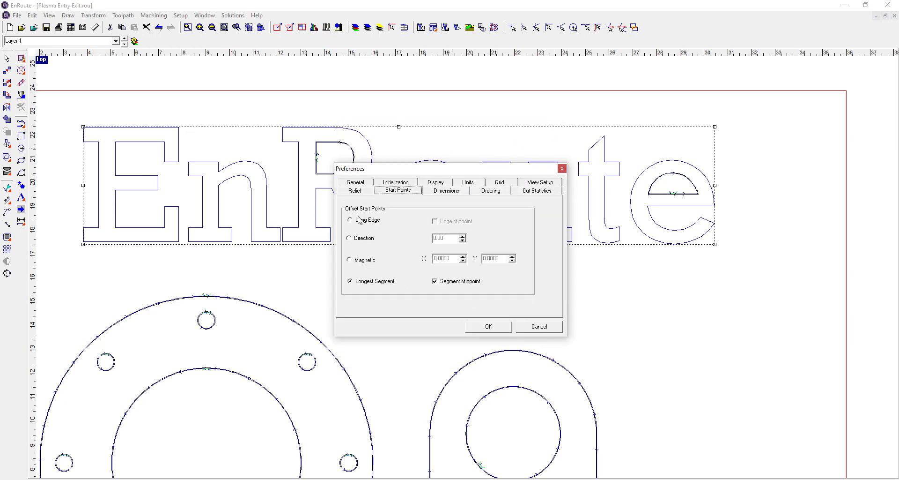
click(359, 220)
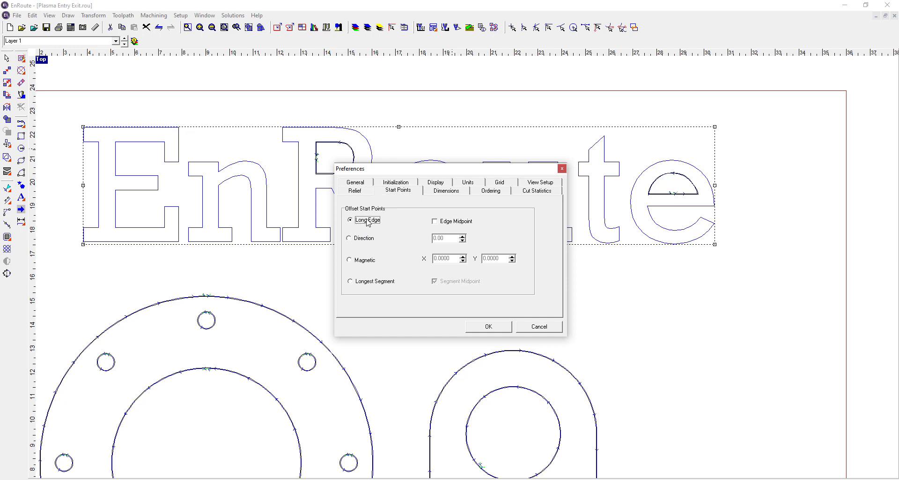
click(488, 327)
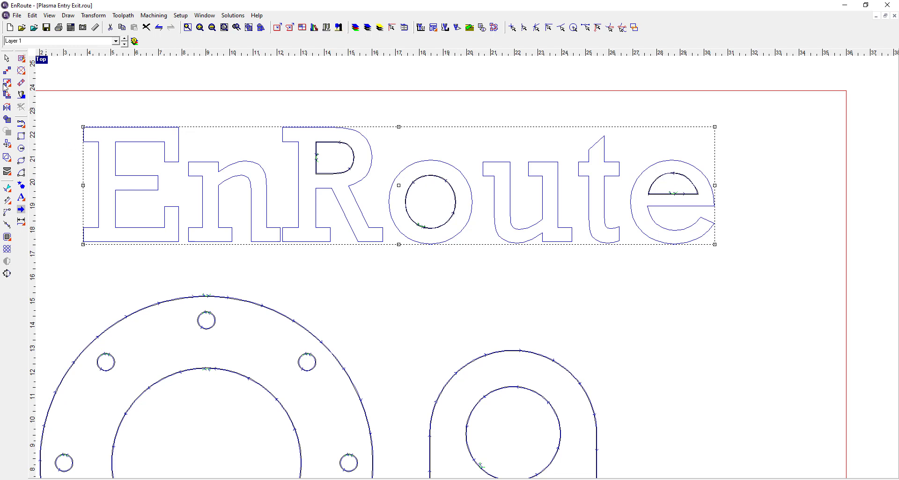
Step: Apply kerf compensation to the outer letter contours using the .03 Male Corner .2 45 template with the kerf width set to 0.05 in
click(21, 58)
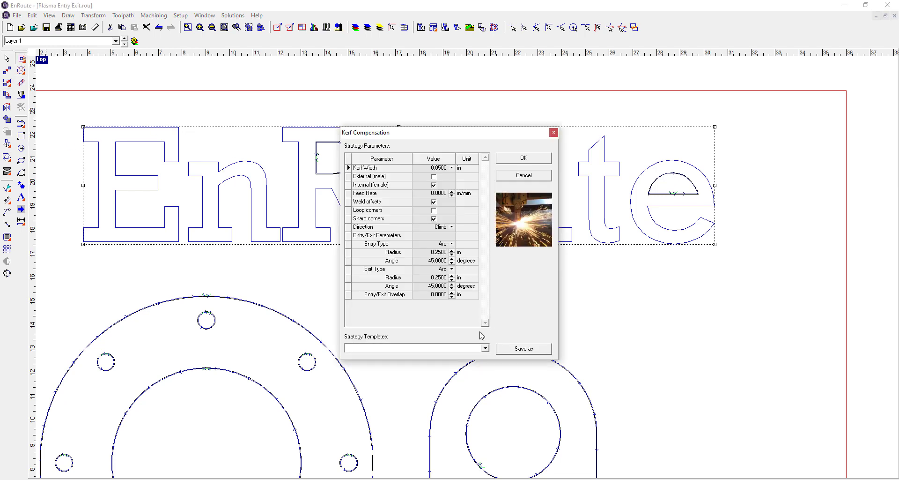
click(485, 348)
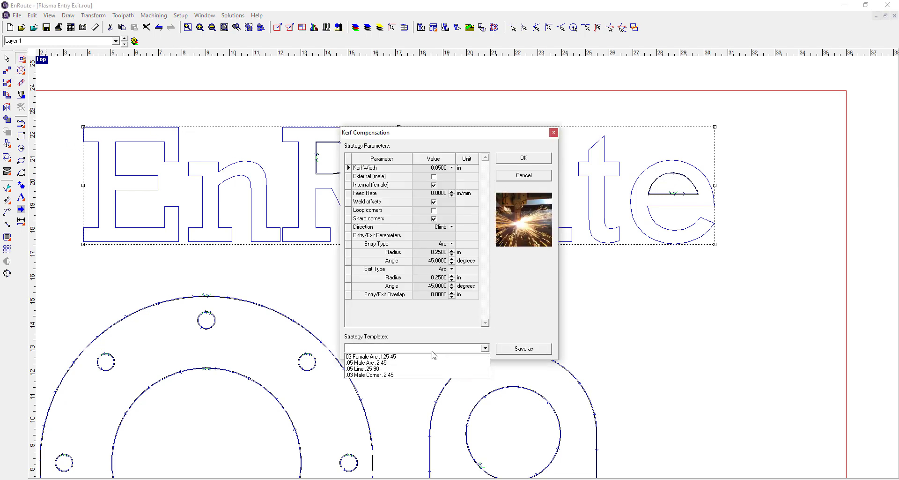
click(408, 378)
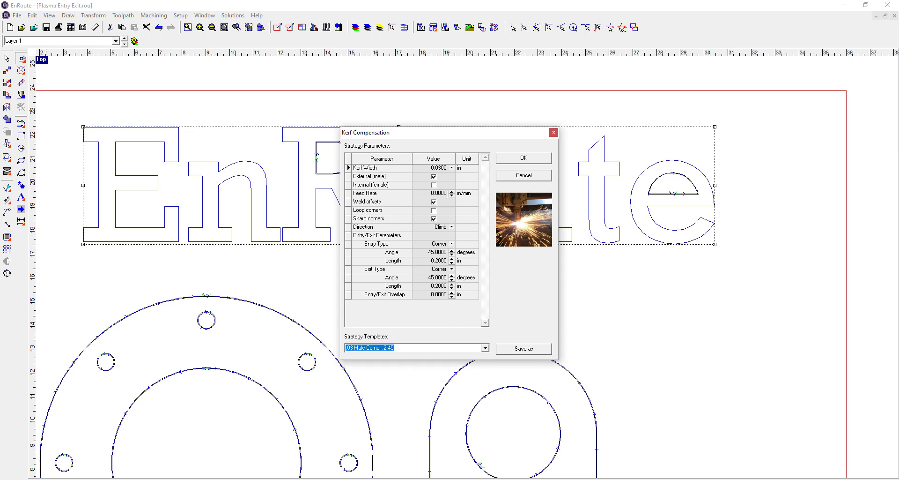
click(451, 167)
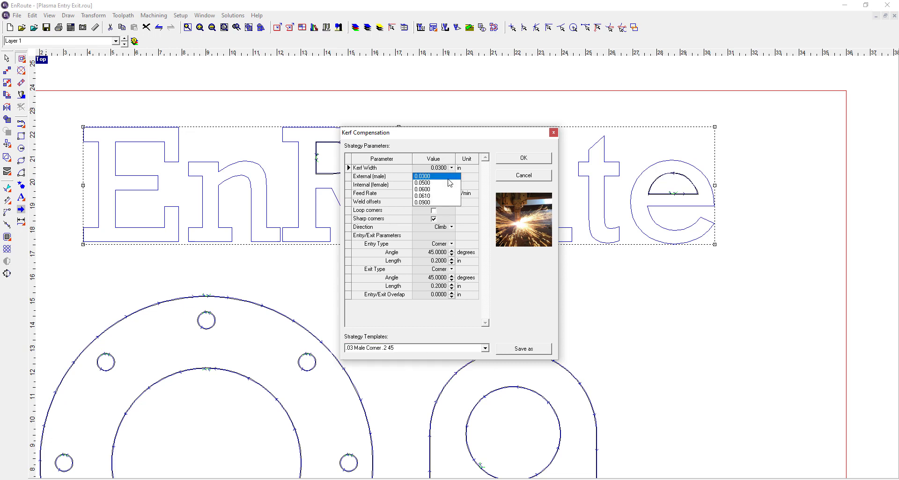
click(443, 183)
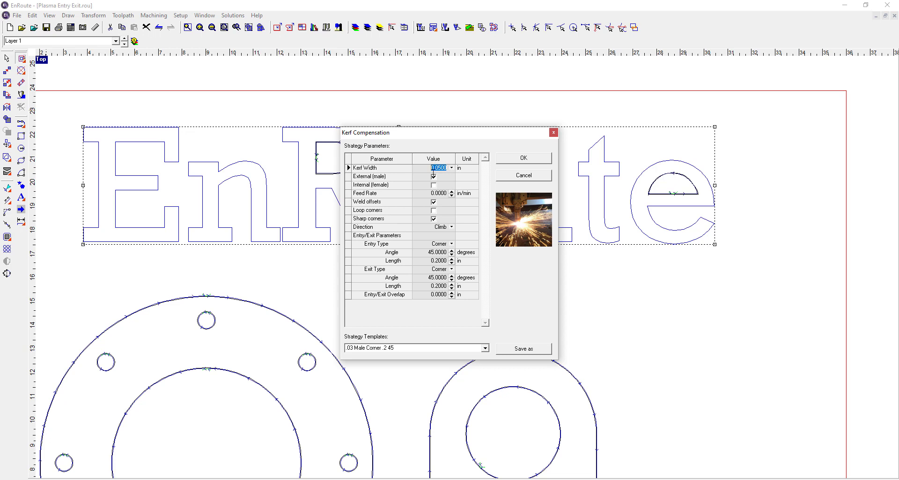
click(524, 157)
Step: Move the start point of the e's outer toolpath from the inner corner to the outer tip of its lower terminal
scroll(282, 199, up, 1)
scroll(279, 267, up, 2)
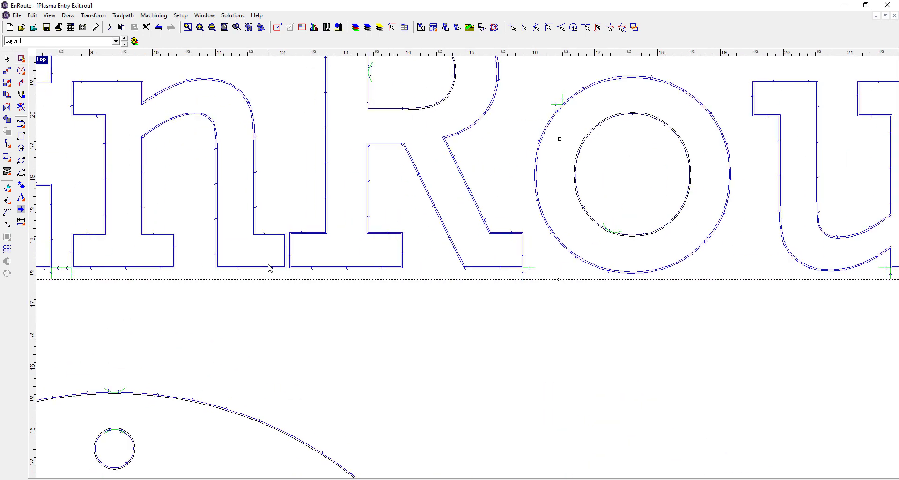
scroll(384, 270, down, 4)
scroll(462, 233, up, 2)
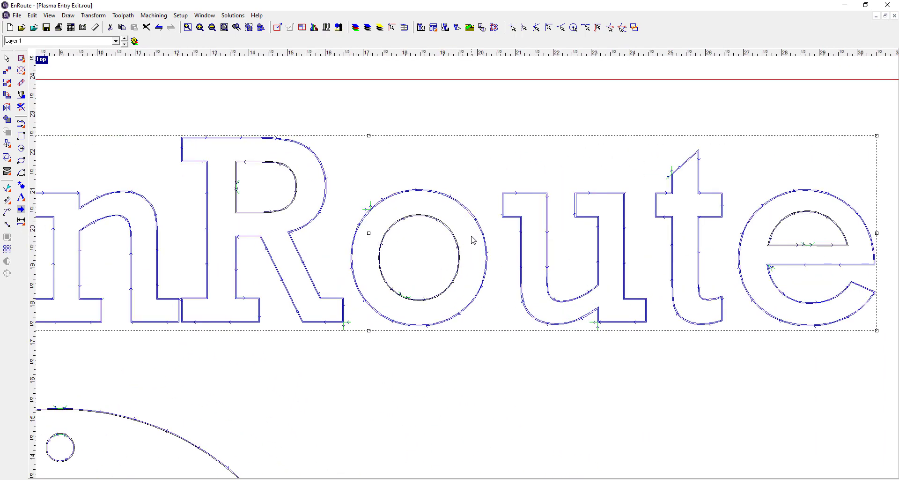
scroll(471, 245, down, 1)
scroll(420, 257, up, 1)
scroll(571, 320, down, 3)
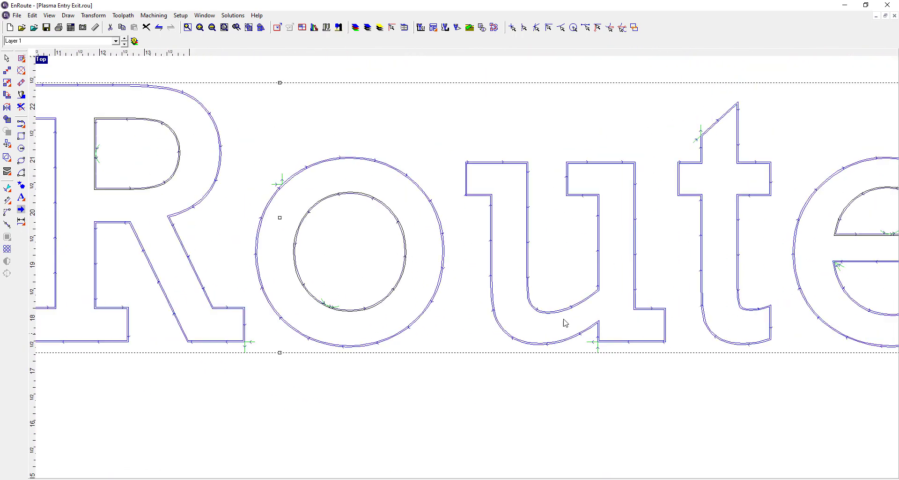
scroll(791, 309, up, 3)
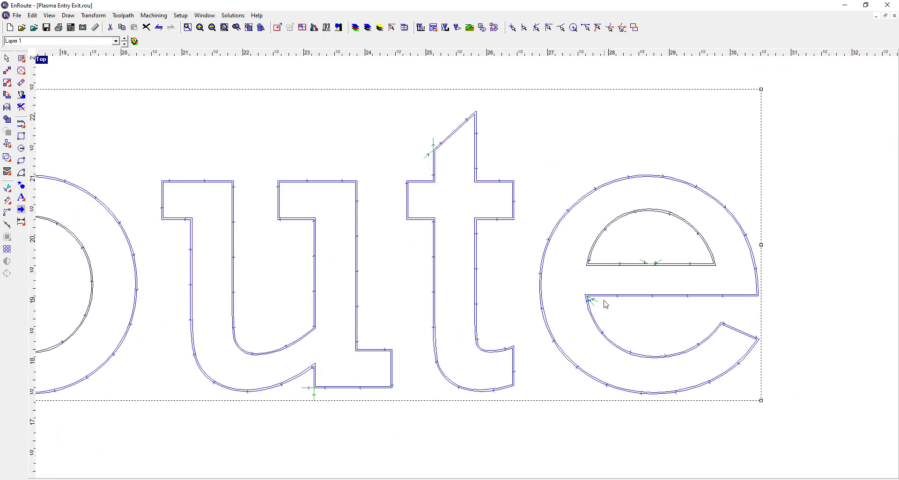
click(124, 16)
click(140, 106)
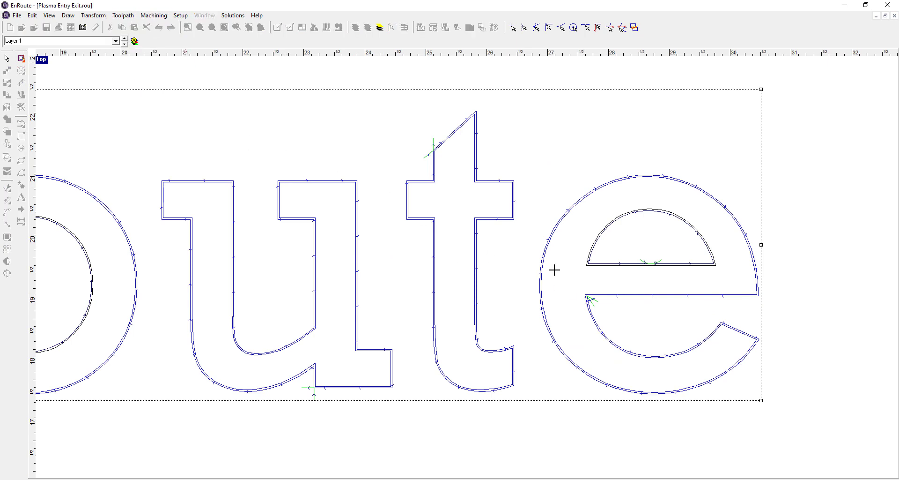
drag(588, 298, 761, 336)
right_click(789, 329)
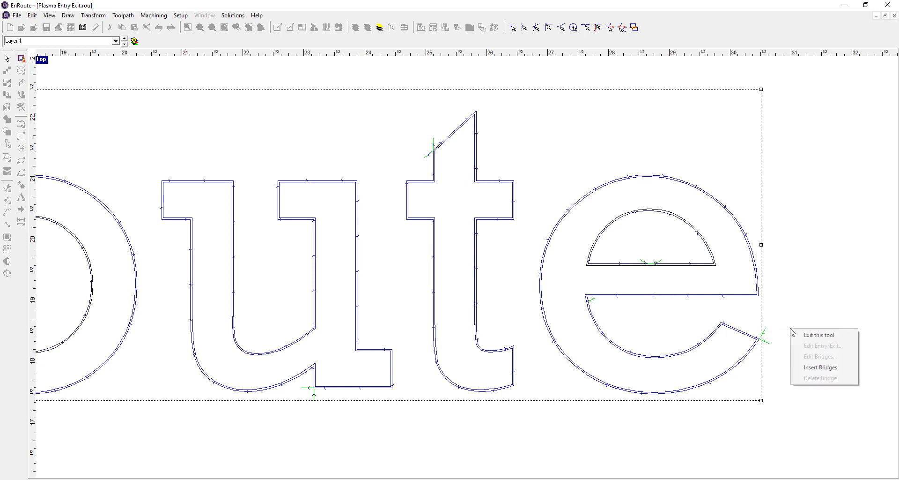
click(820, 334)
click(491, 168)
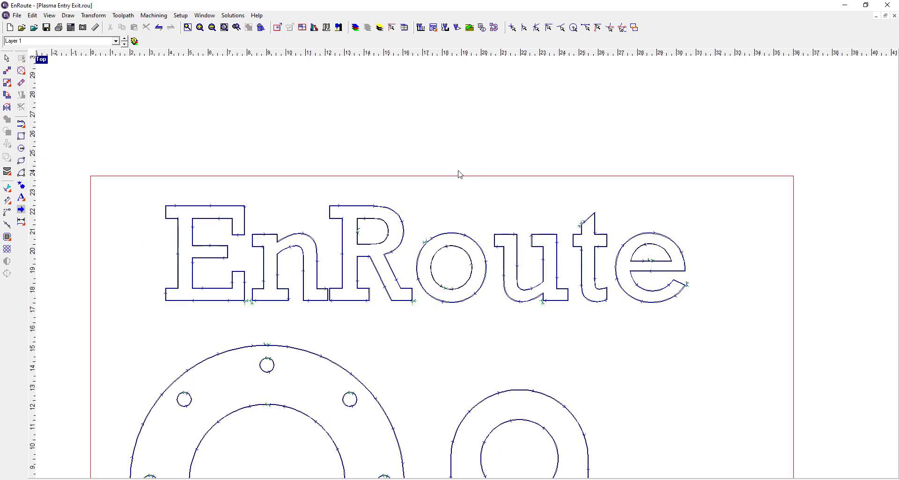
Step: Ungroup the three inner openings and group each one with the outer contour of its letter: R, o and e
click(337, 220)
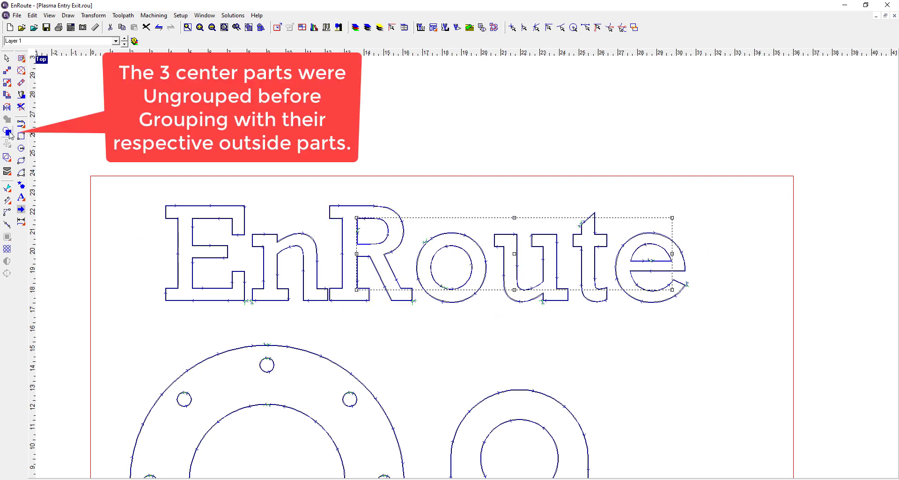
click(8, 132)
drag(313, 176, 449, 319)
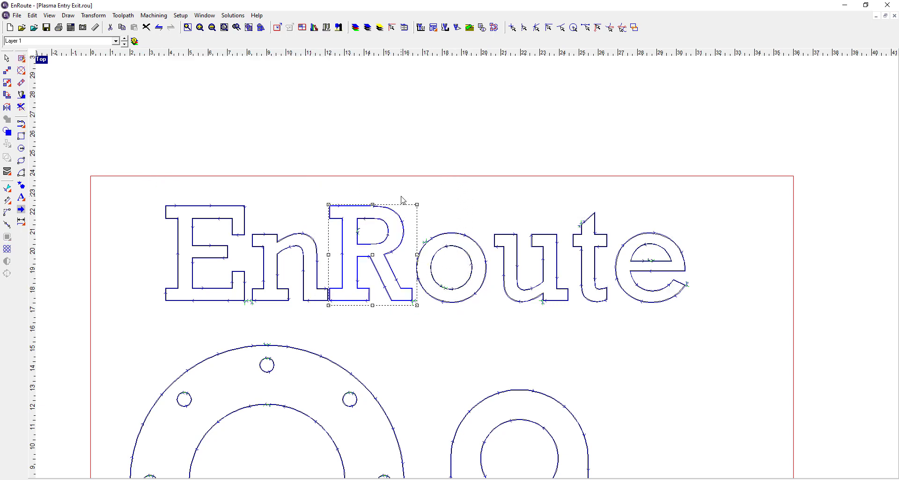
drag(402, 195, 501, 324)
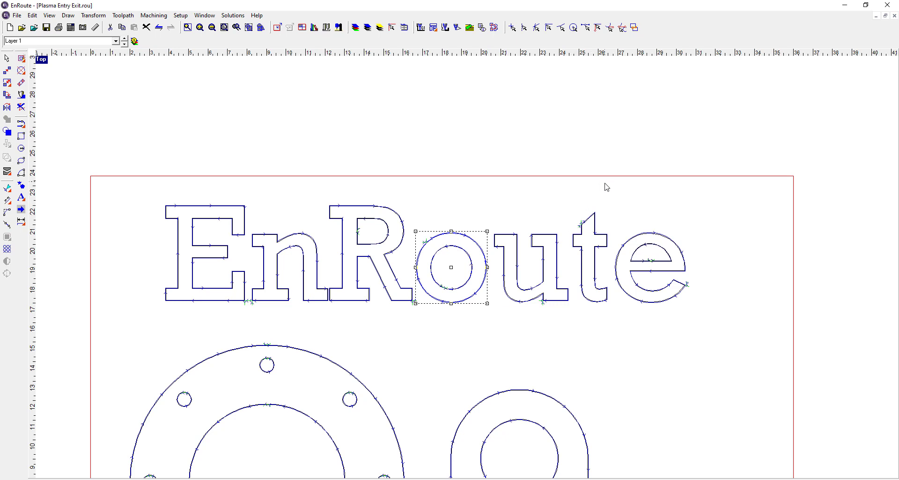
drag(606, 184, 716, 341)
click(463, 293)
Step: Examine the entries and exits on the grouped EnRoute lettering, the round flange and the arched bracket
scroll(428, 295, down, 1)
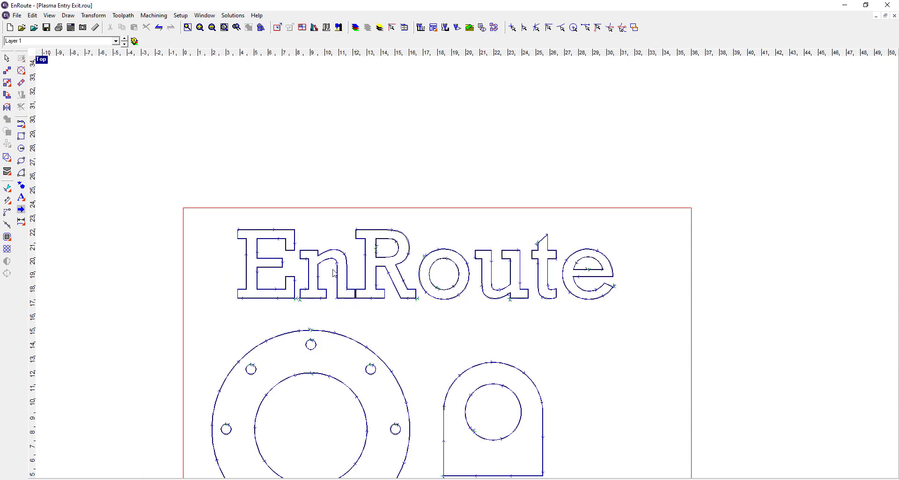
drag(216, 205, 660, 327)
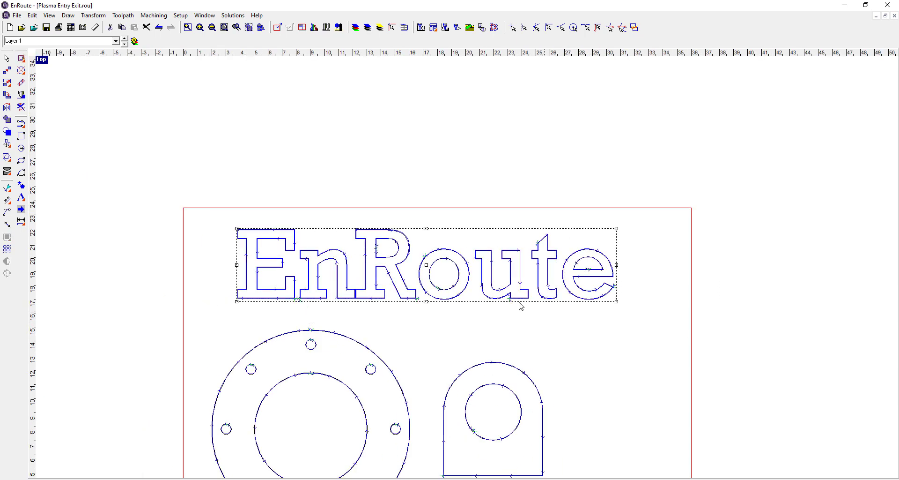
scroll(503, 192, up, 3)
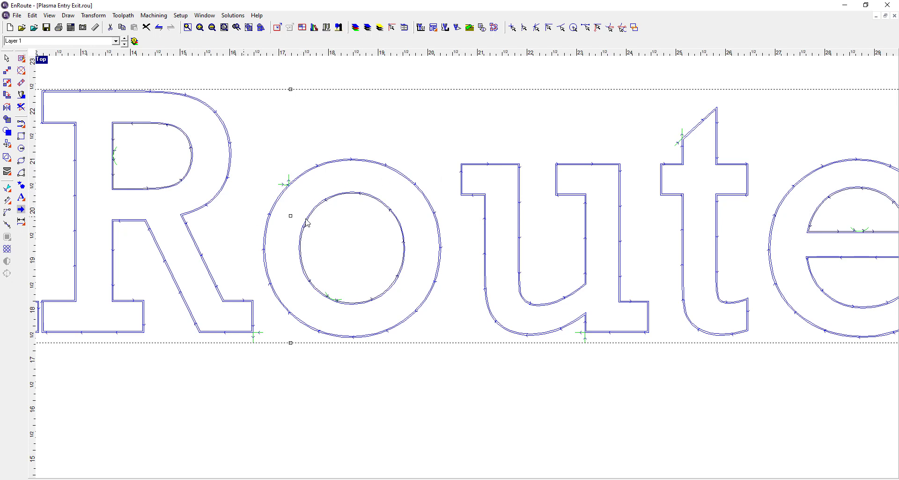
scroll(351, 197, down, 2)
scroll(487, 253, down, 2)
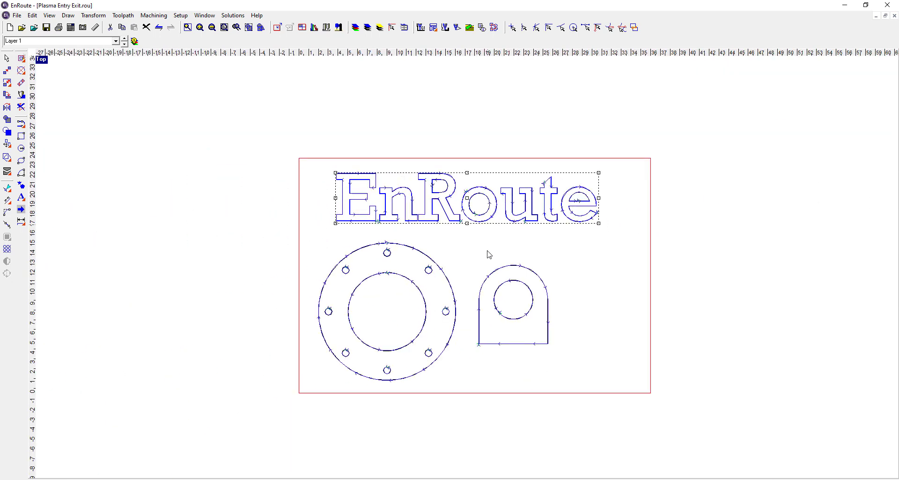
drag(275, 227, 478, 411)
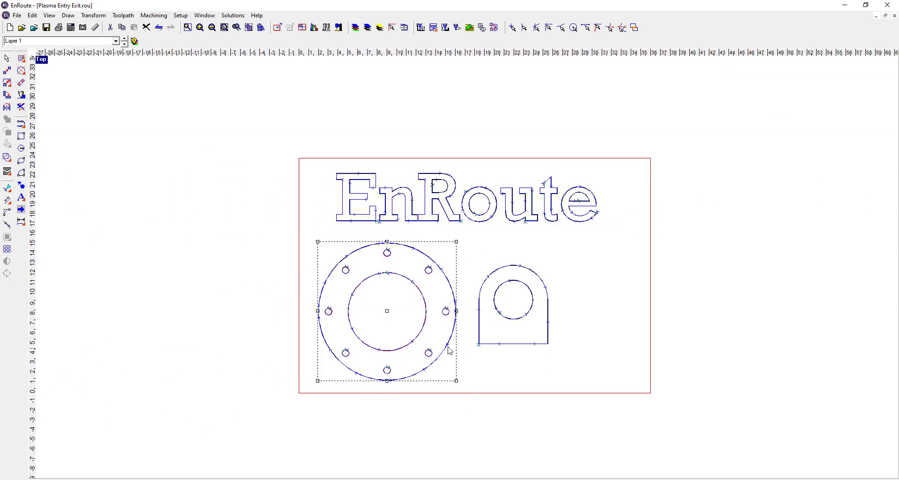
scroll(420, 302, up, 4)
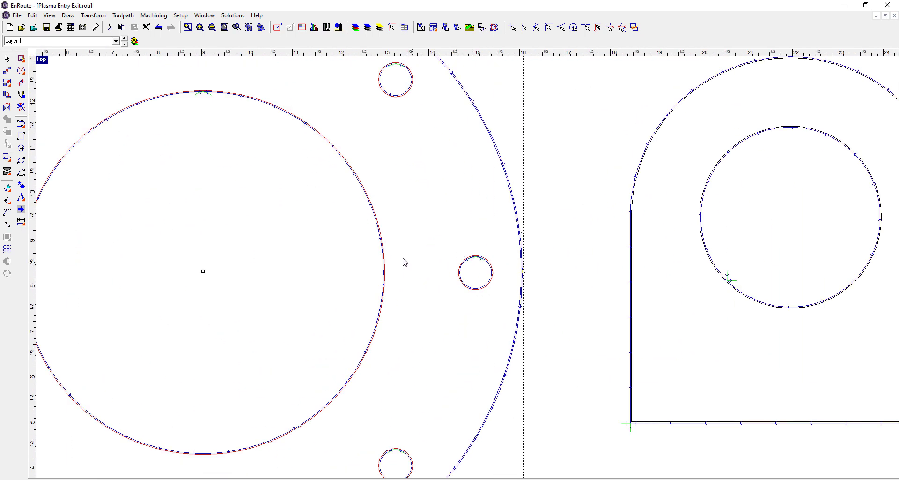
scroll(463, 255, down, 2)
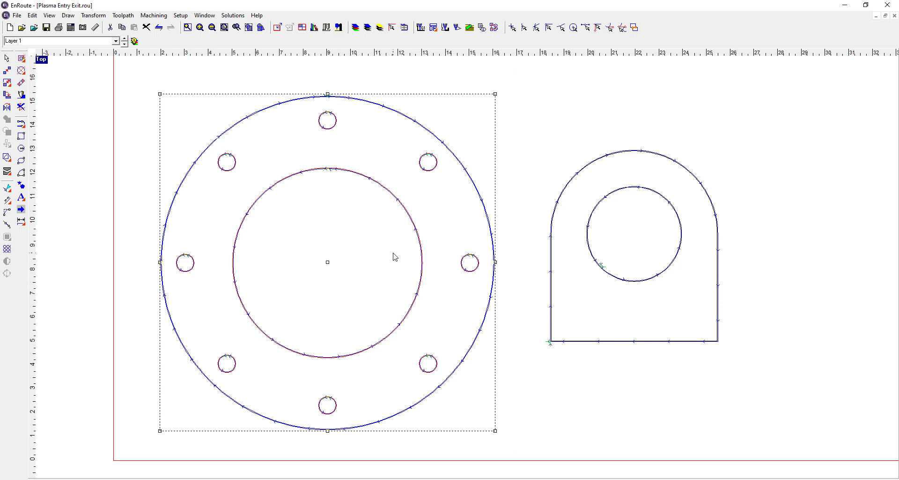
scroll(392, 257, down, 2)
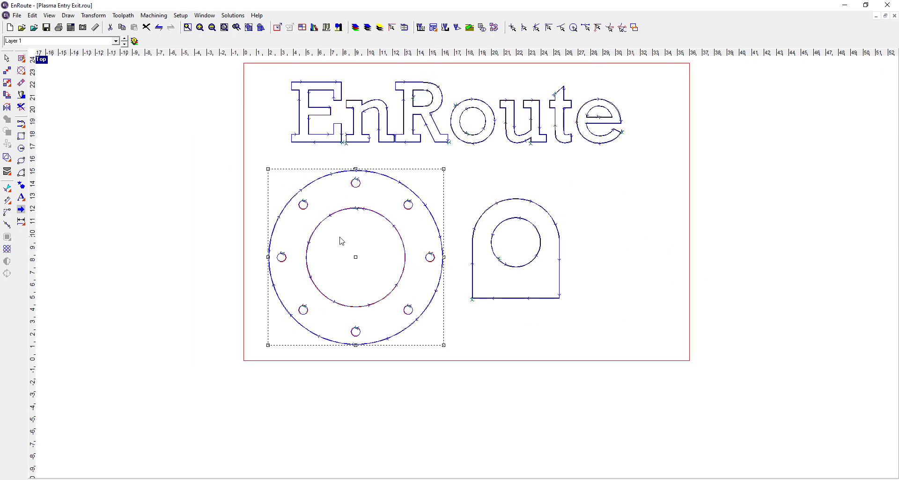
click(247, 158)
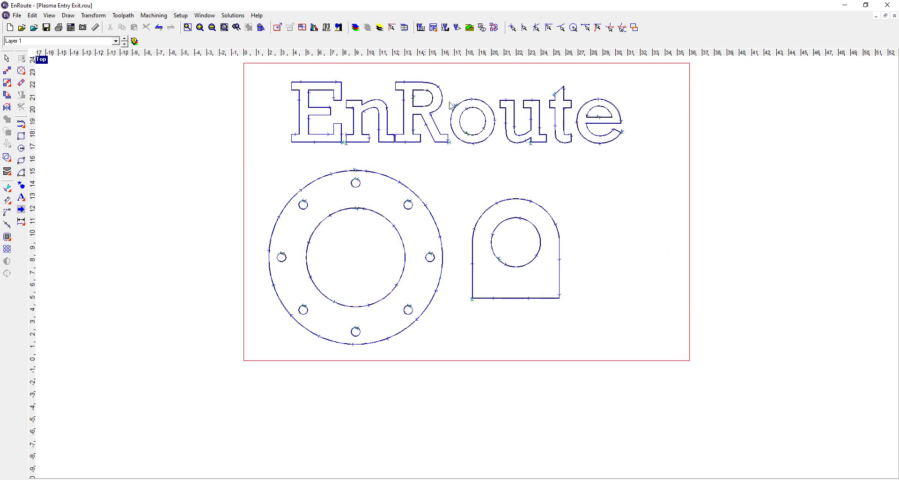
scroll(451, 105, up, 2)
scroll(353, 100, down, 1)
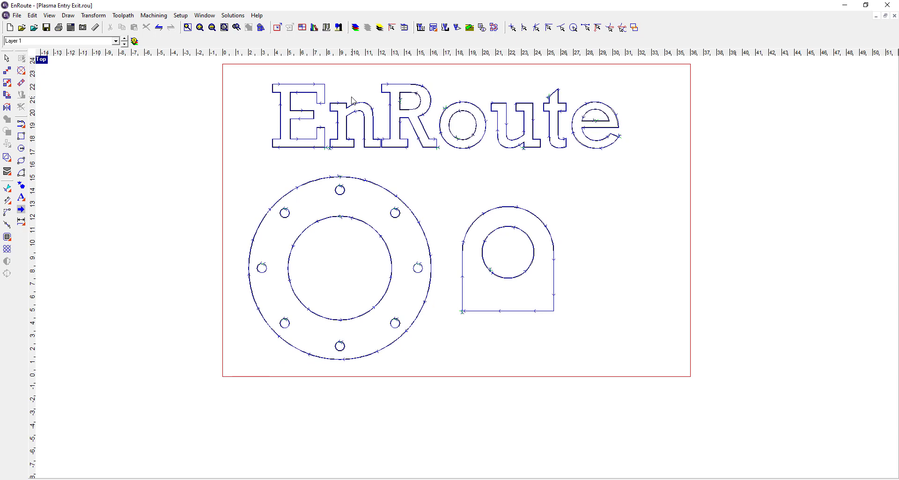
Step: Switch to the Imported_2 layer and select the entire floral panel artwork
click(124, 44)
scroll(378, 202, up, 1)
scroll(379, 202, up, 1)
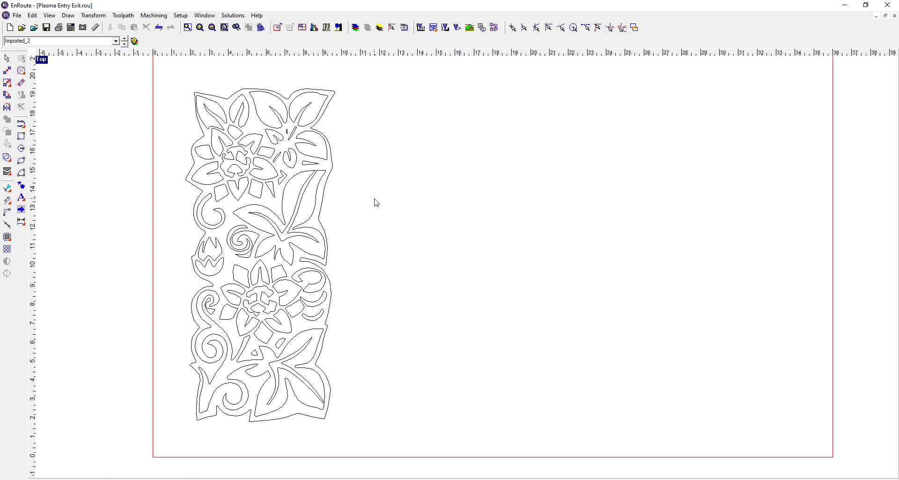
drag(158, 77, 383, 452)
scroll(209, 241, up, 1)
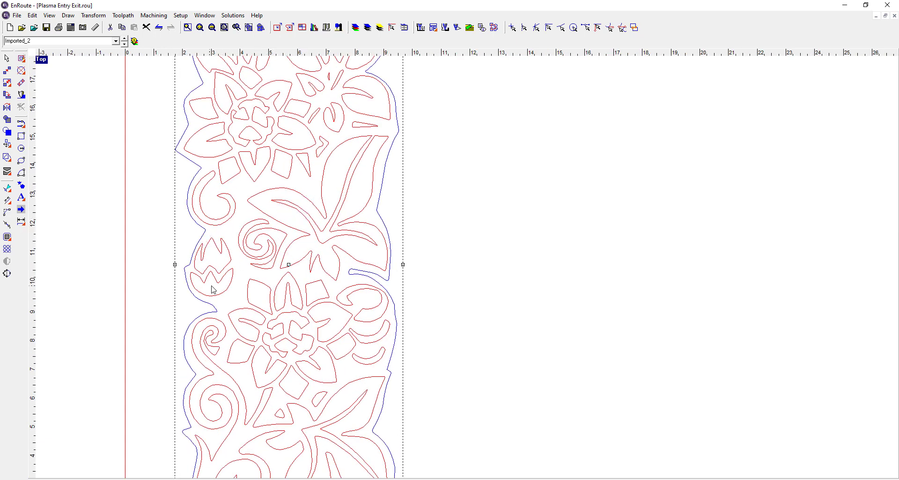
scroll(259, 268, down, 2)
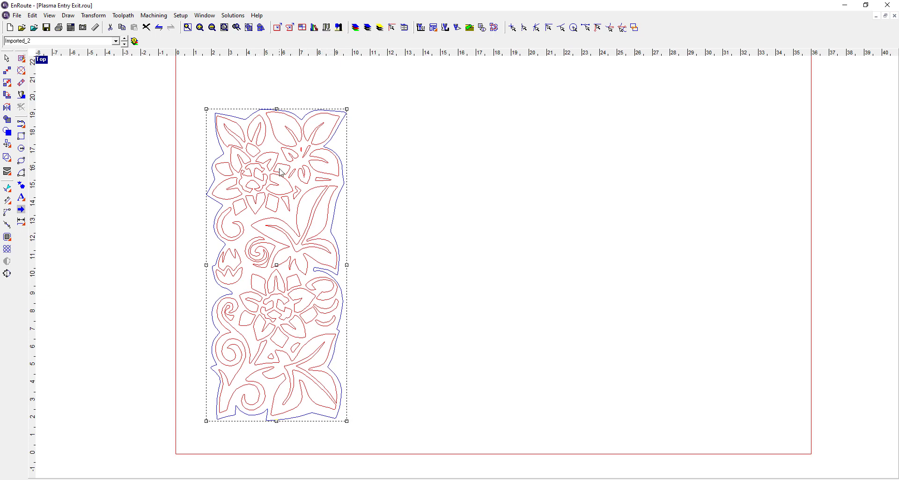
scroll(273, 168, up, 1)
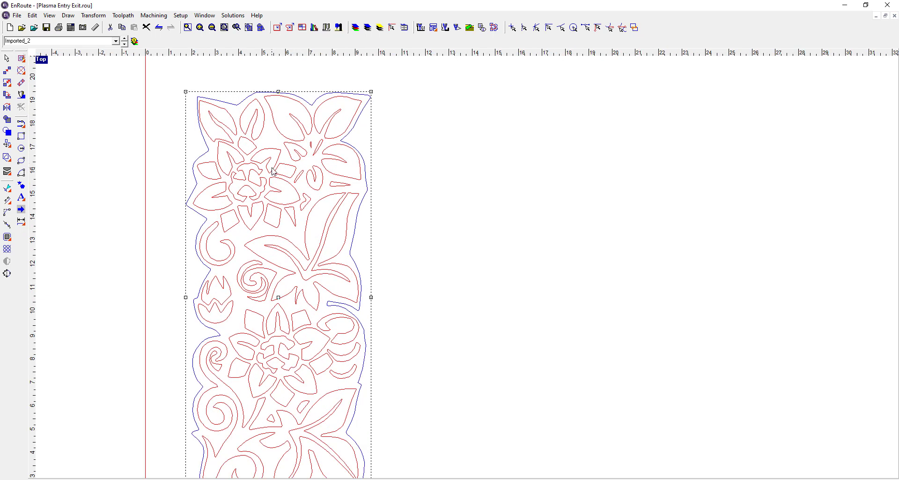
scroll(168, 139, down, 2)
scroll(209, 295, up, 2)
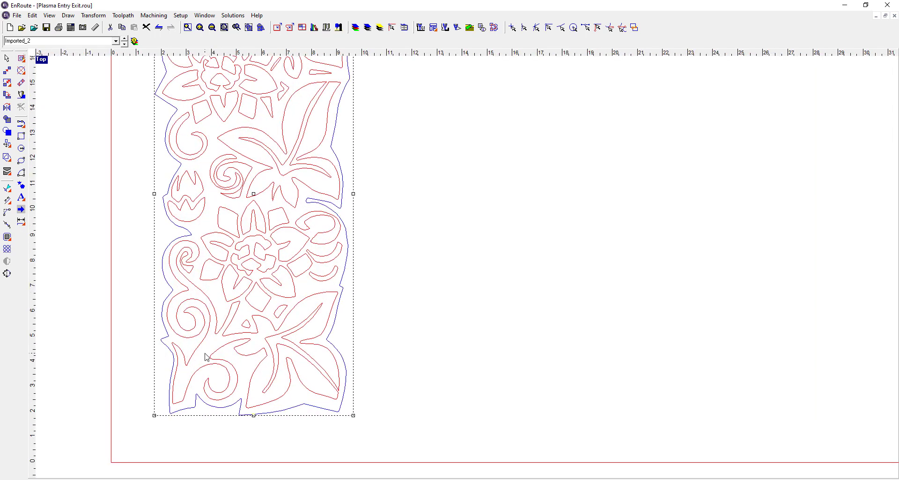
scroll(207, 357, up, 1)
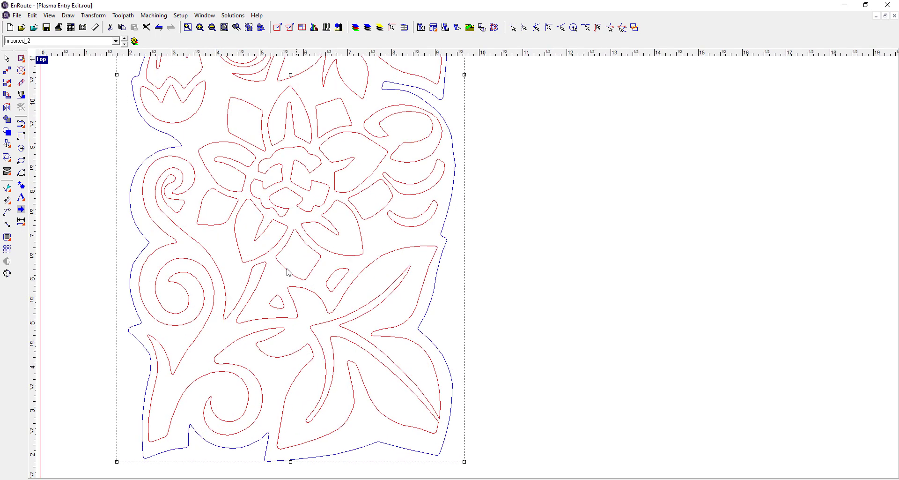
Step: Apply kerf compensation to the whole floral panel using the .05 Male Arc .2 45 strategy template, and check the resulting entries and exits
scroll(288, 274, down, 4)
scroll(291, 88, up, 1)
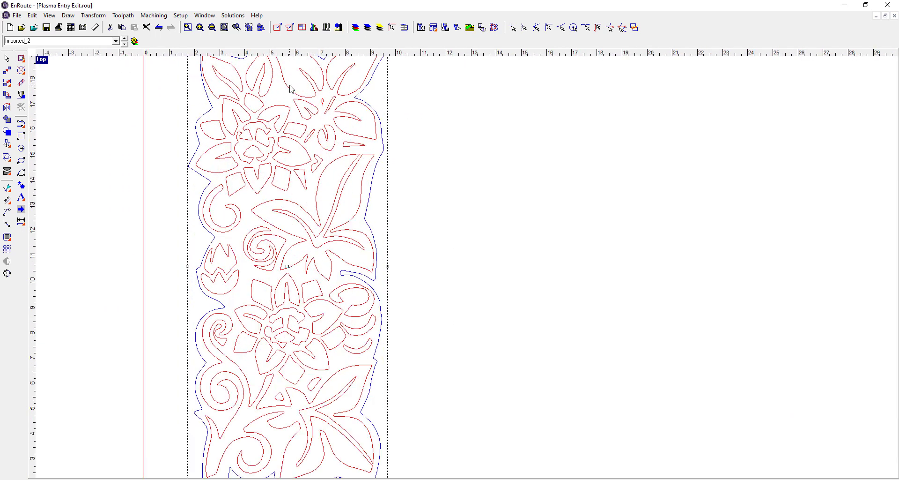
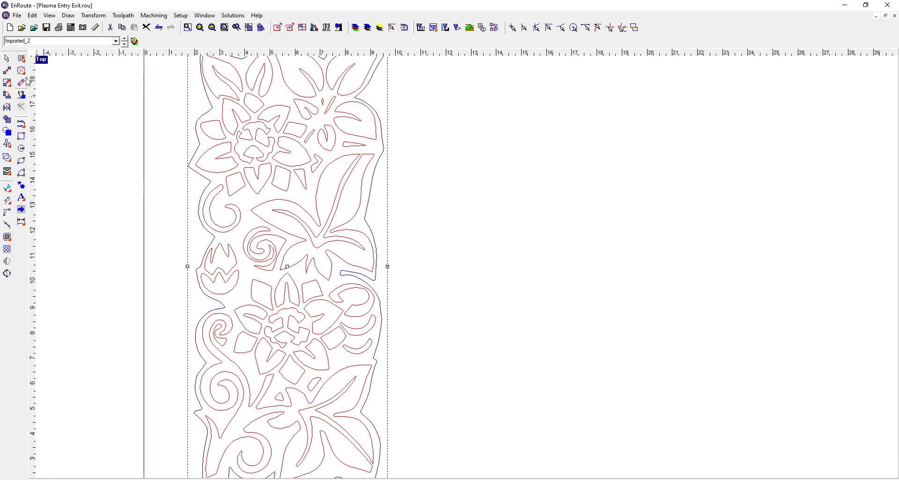
click(21, 59)
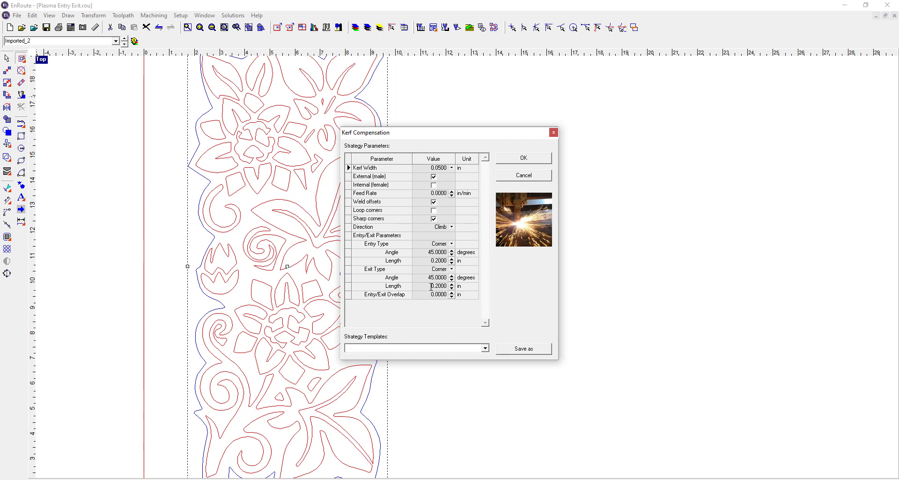
click(485, 348)
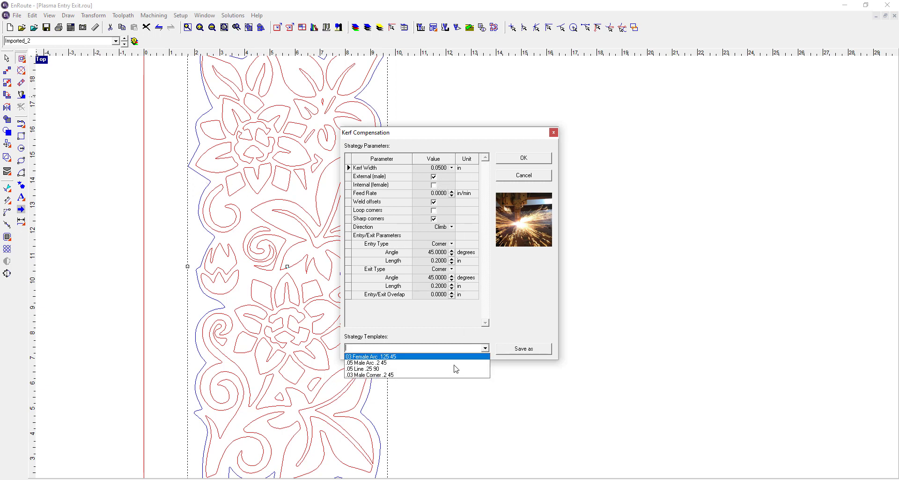
click(422, 364)
click(523, 159)
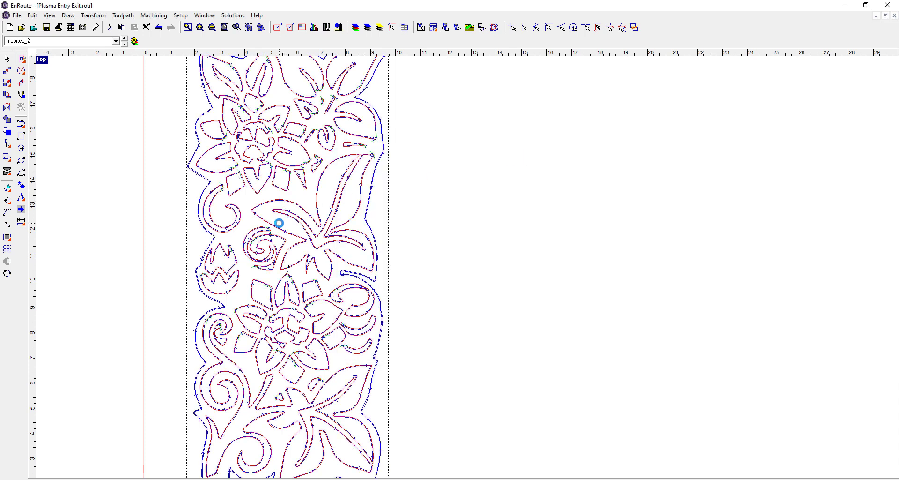
scroll(262, 159, up, 5)
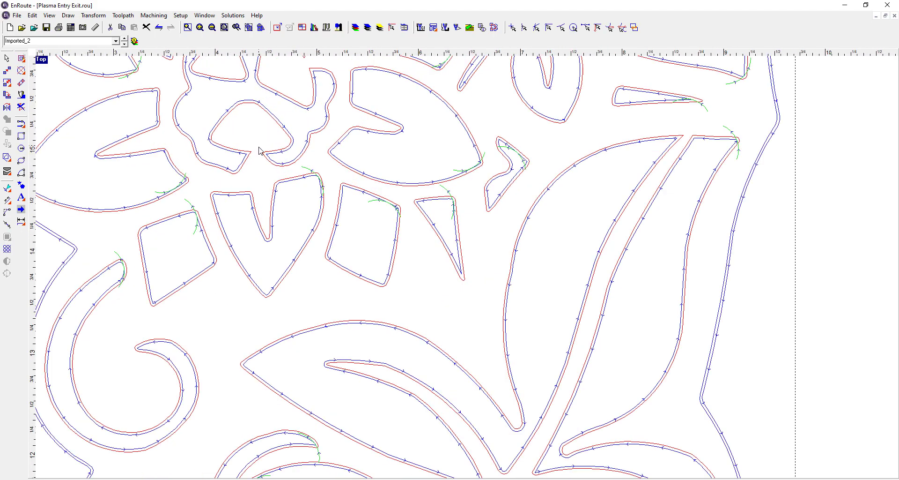
scroll(265, 169, down, 5)
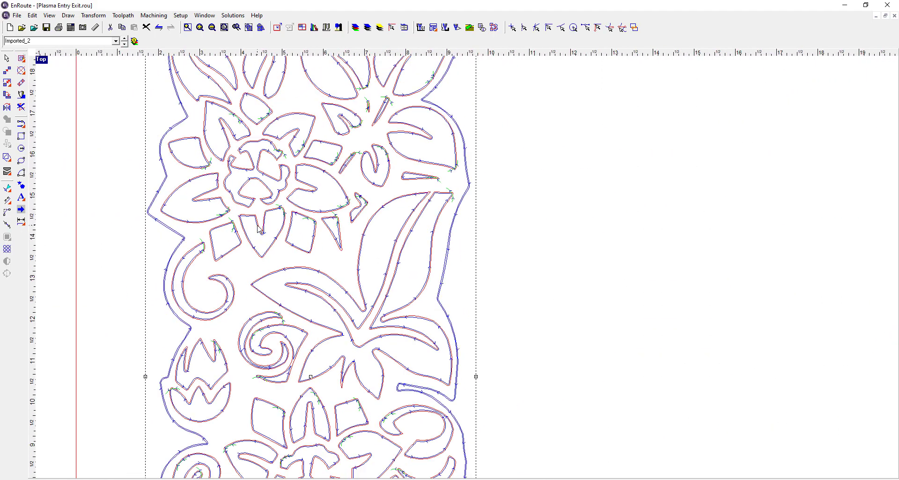
Step: Remove the toolpaths from the floral panel and clear the selection
click(21, 108)
click(177, 137)
scroll(177, 137, down, 1)
scroll(176, 136, down, 2)
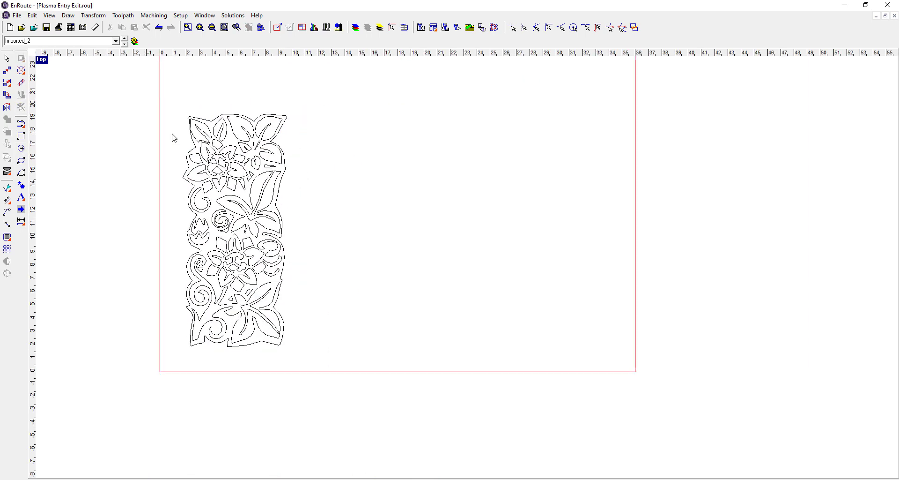
Step: Select the entire floral panel and reduce the selection to its holes only
drag(144, 92, 304, 349)
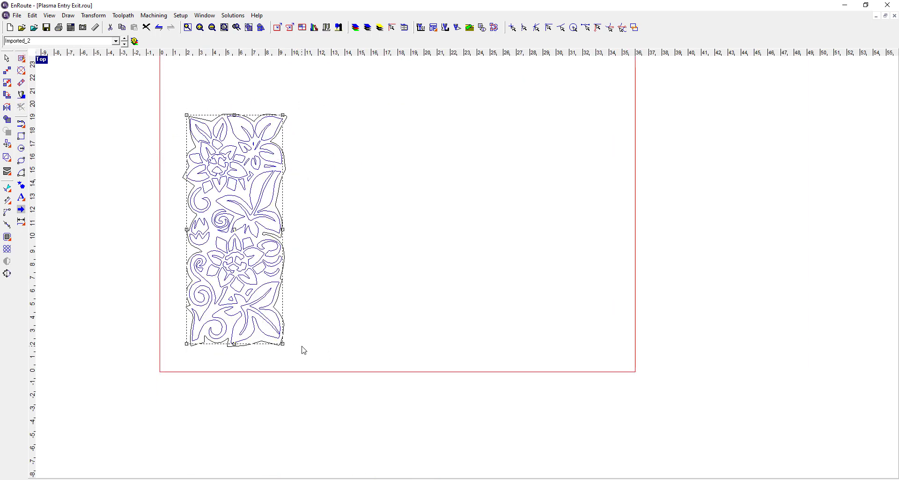
drag(147, 104, 323, 349)
mouse_move(119, 81)
mouse_down()
mouse_move(313, 323)
mouse_move(361, 398)
mouse_up()
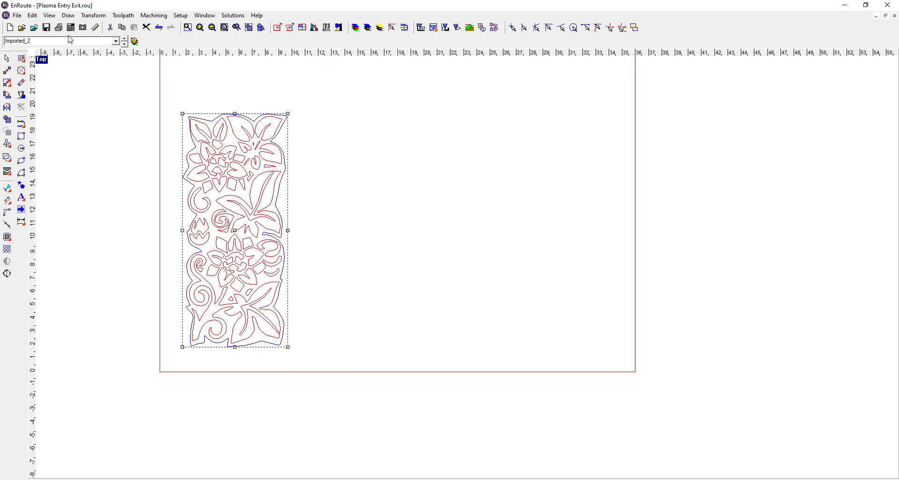
click(33, 16)
mouse_move(51, 133)
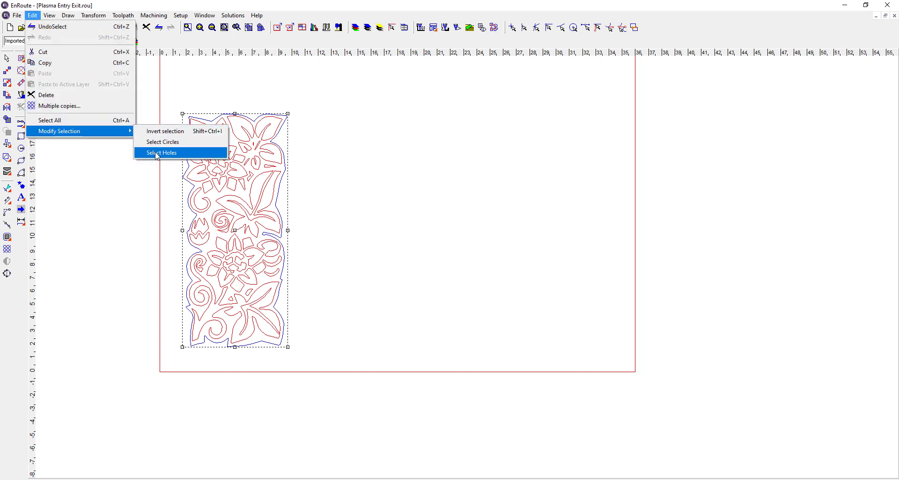
click(157, 152)
Step: Set the offset start point preference to Longest Segment with Segment Midpoint enabled
scroll(257, 173, up, 1)
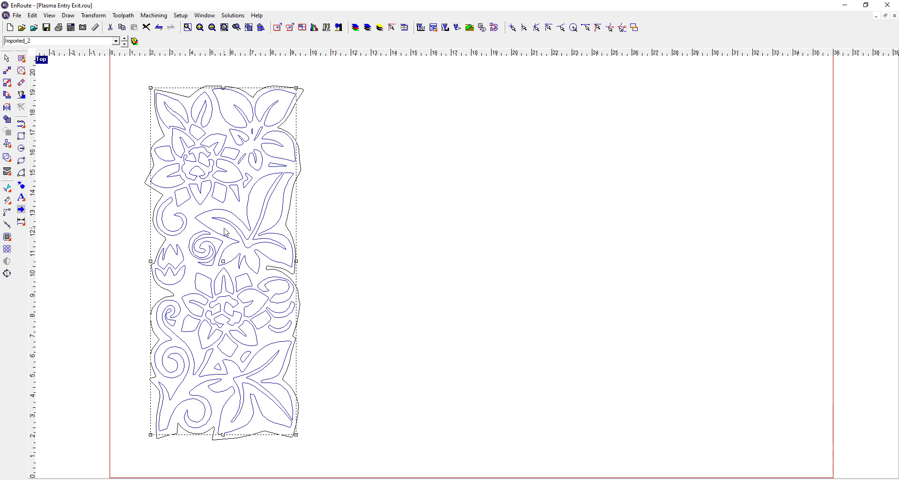
key(F6)
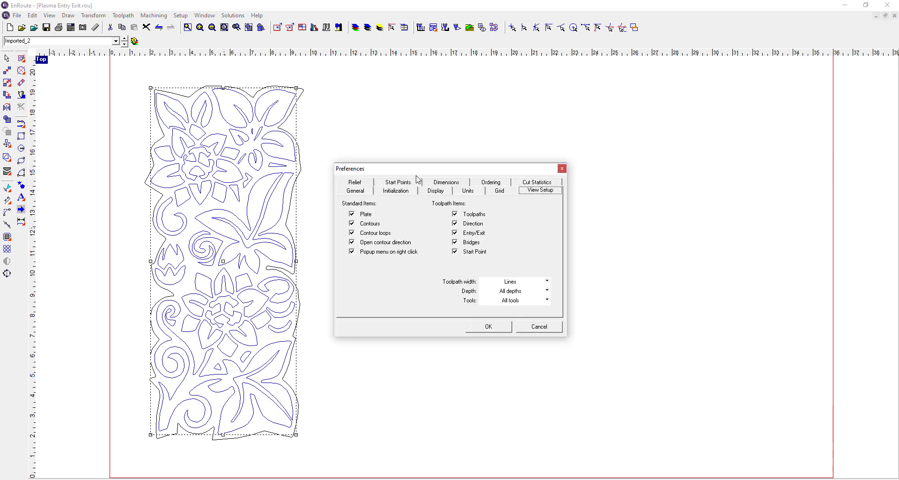
click(406, 180)
click(360, 282)
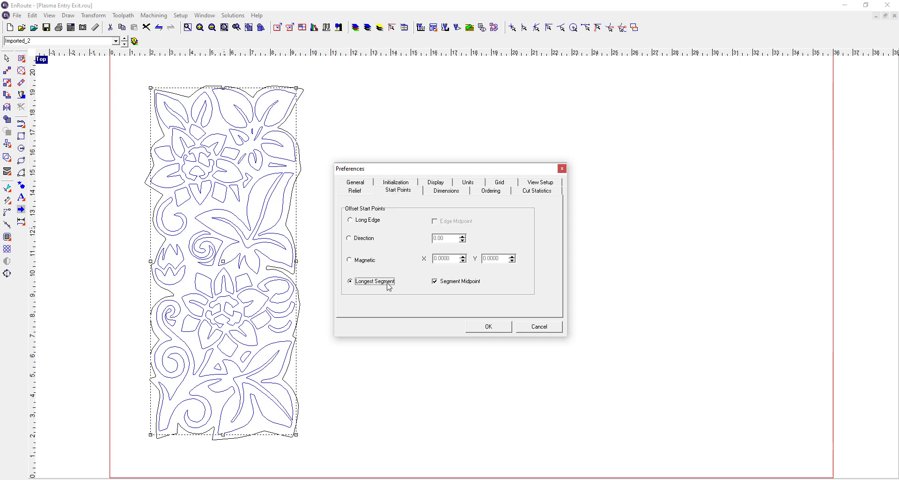
click(488, 327)
Step: Apply internal (female) kerf compensation to the panel's holes with 0.05 in kerf and 0.25 in radius, 45-degree arc entry and exit
click(22, 60)
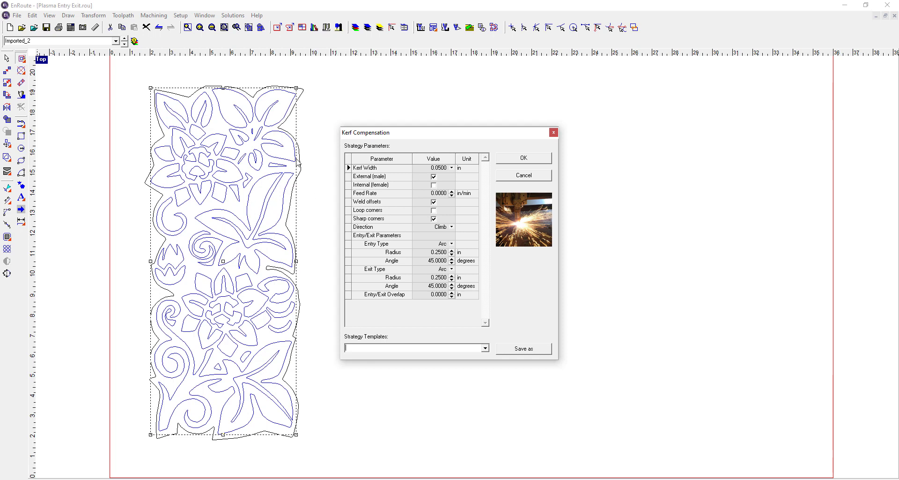
click(433, 185)
click(524, 159)
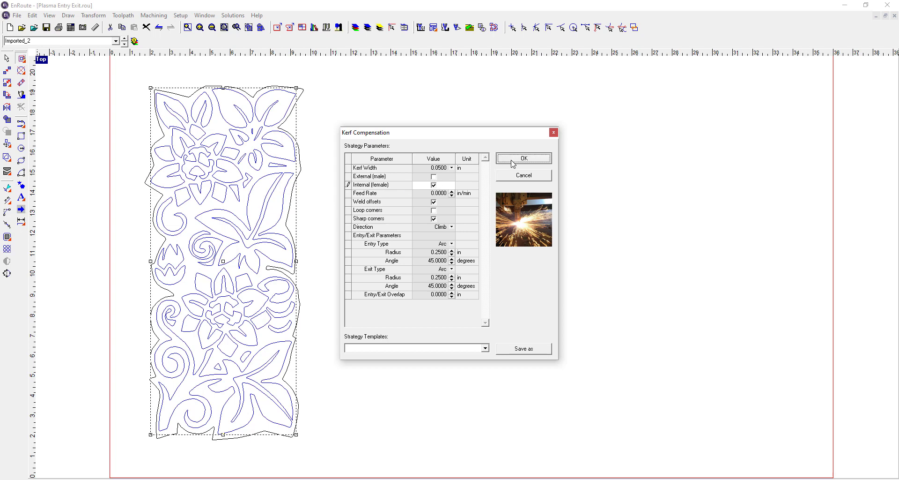
click(367, 202)
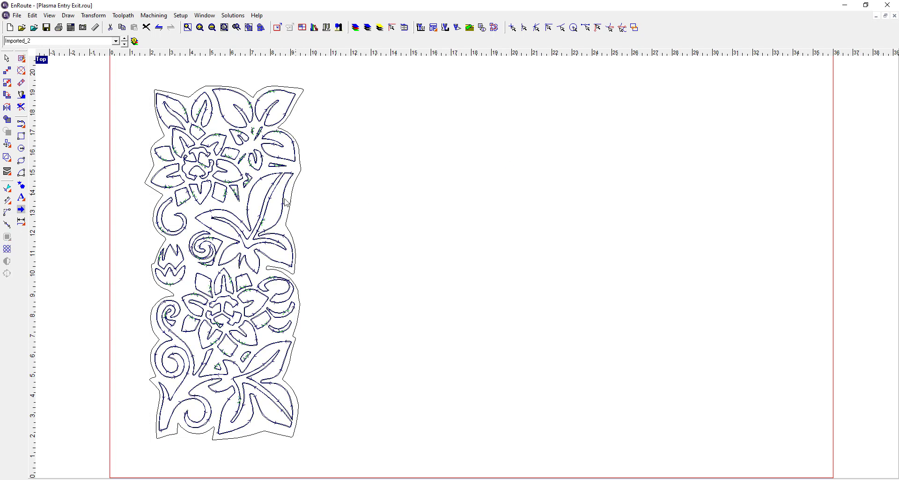
Step: Examine how the arc entries and exits fit inside the small and narrow openings around the upper flower
scroll(242, 108, up, 4)
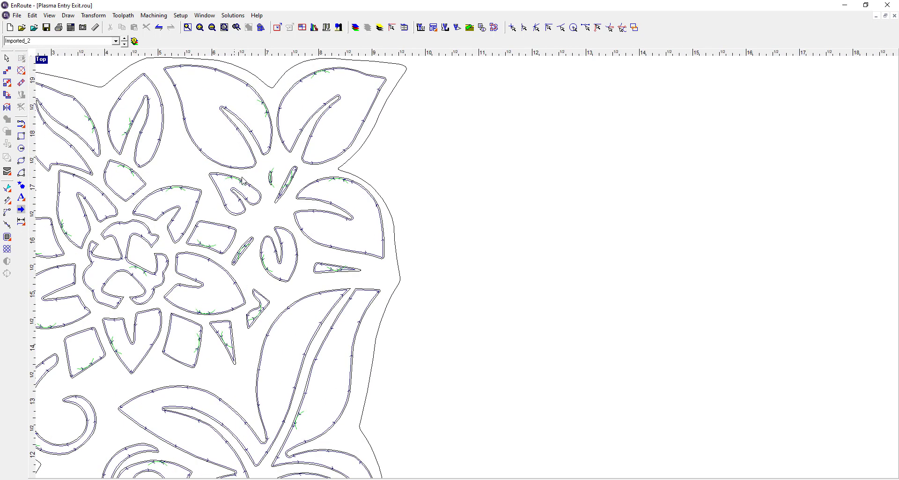
click(272, 180)
click(285, 188)
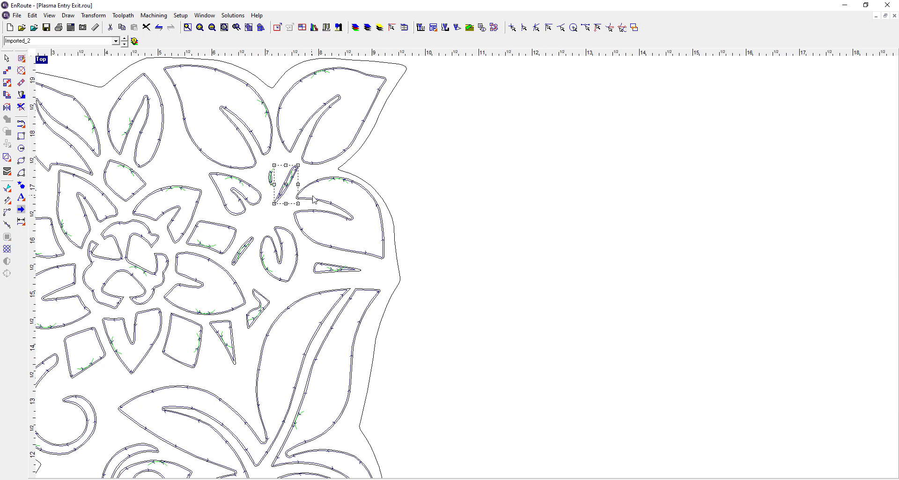
click(314, 201)
click(298, 250)
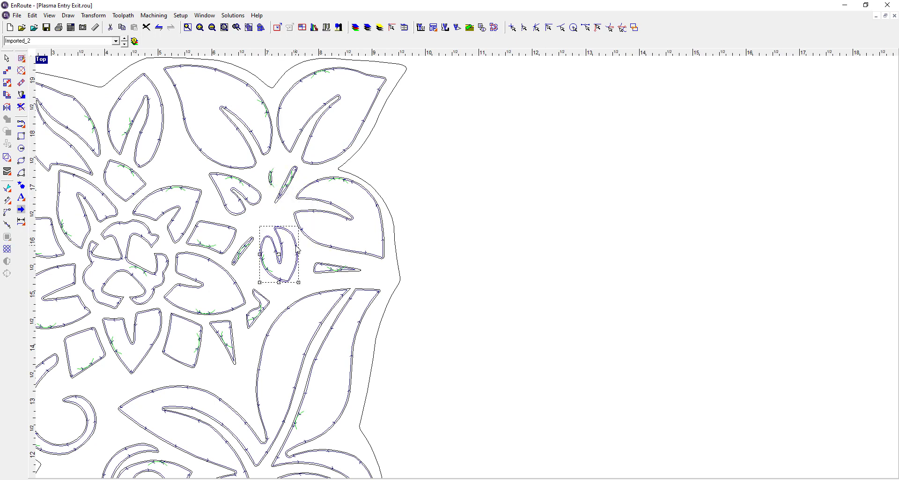
scroll(330, 192, down, 4)
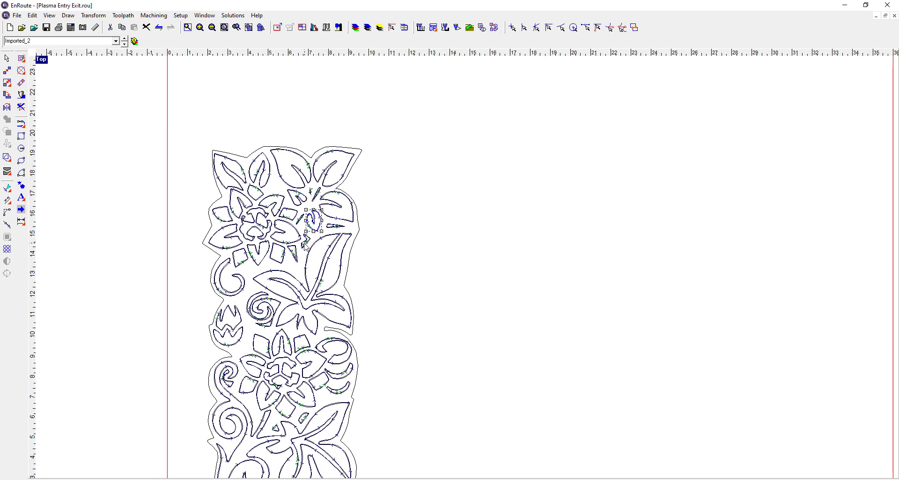
scroll(305, 242, up, 6)
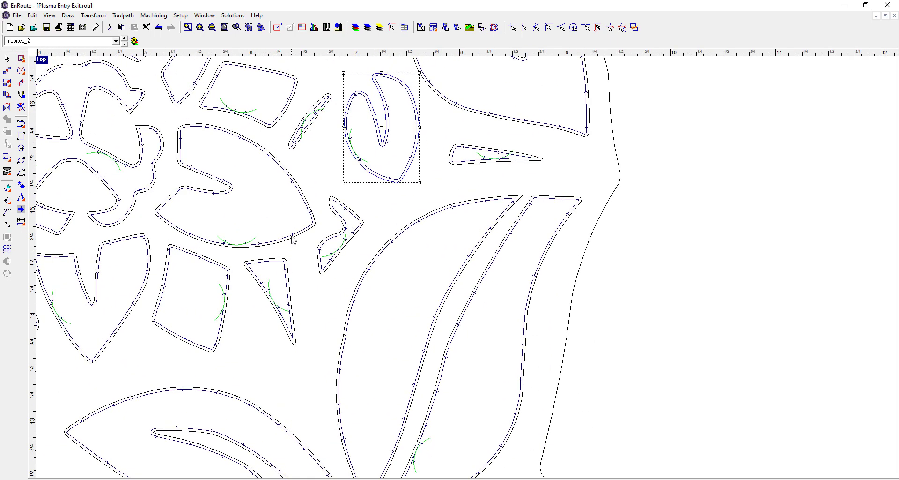
scroll(293, 240, down, 1)
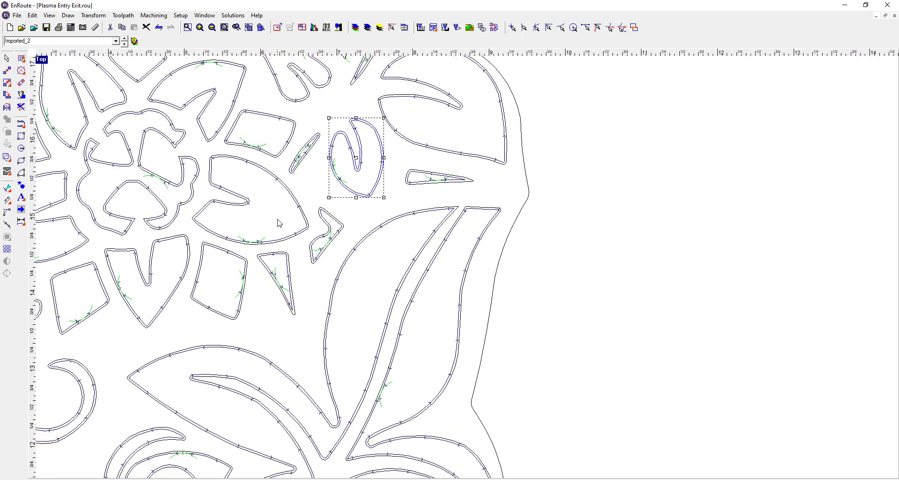
scroll(283, 155, down, 3)
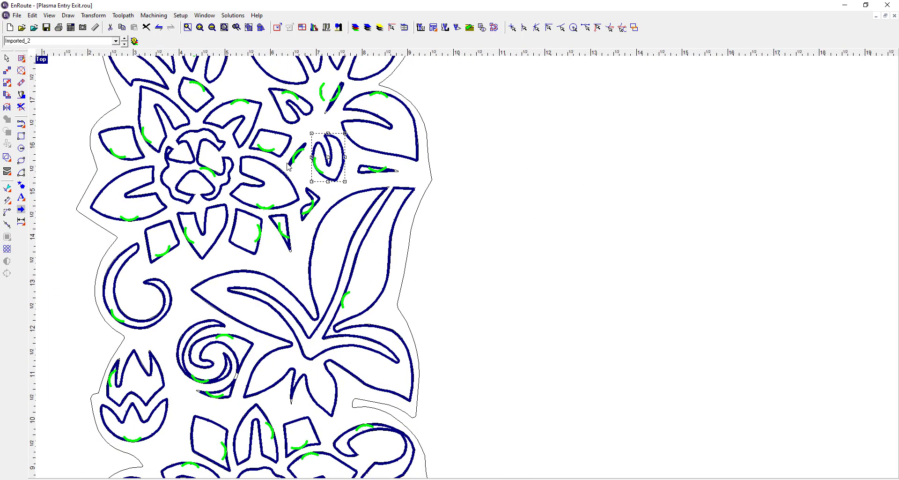
scroll(293, 116, up, 3)
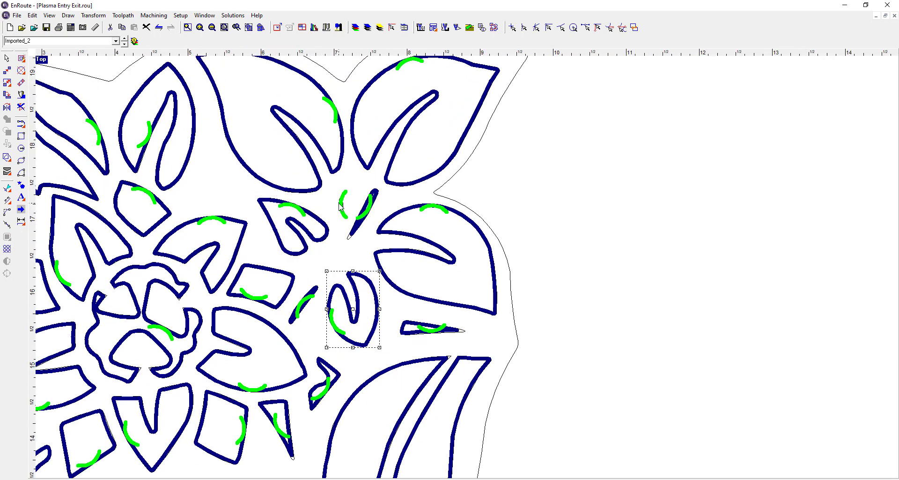
Step: Select together the four narrow openings beside the upper flower: the tiny sliver, the two slanted slots and the horizontal wedge
click(342, 205)
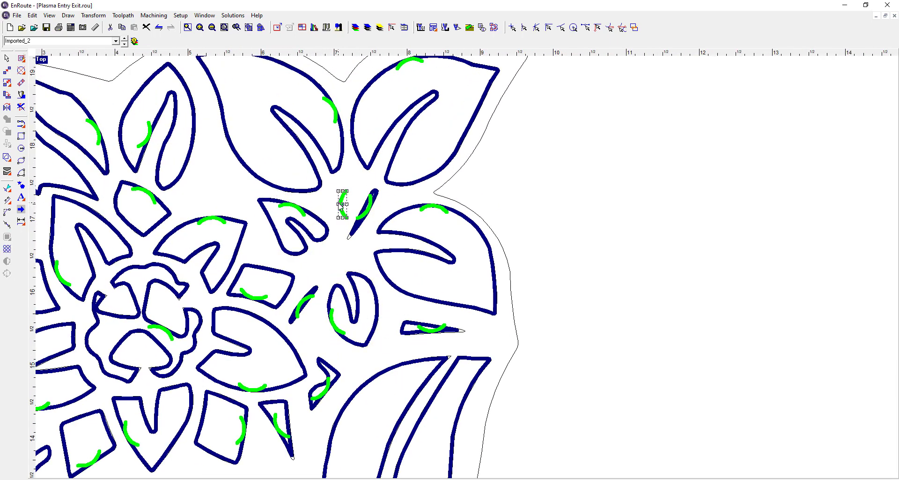
shift+click(372, 212)
scroll(399, 167, down, 3)
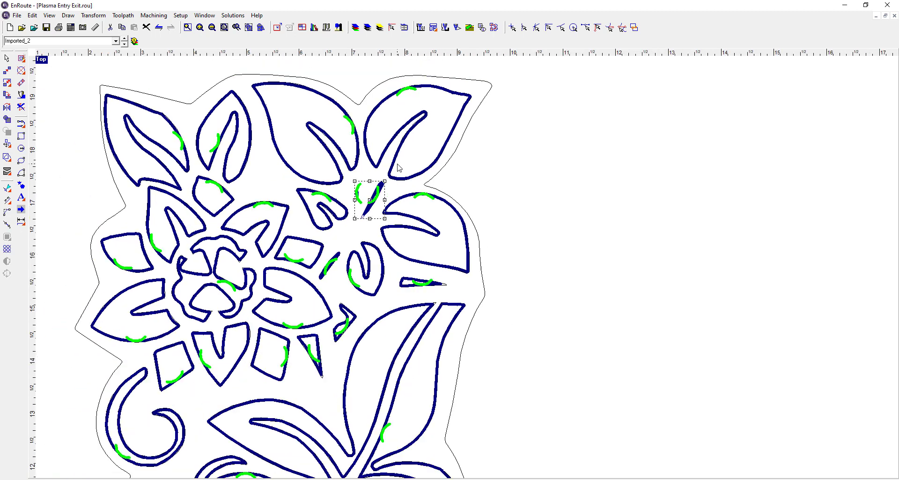
scroll(391, 190, up, 3)
shift+click(296, 266)
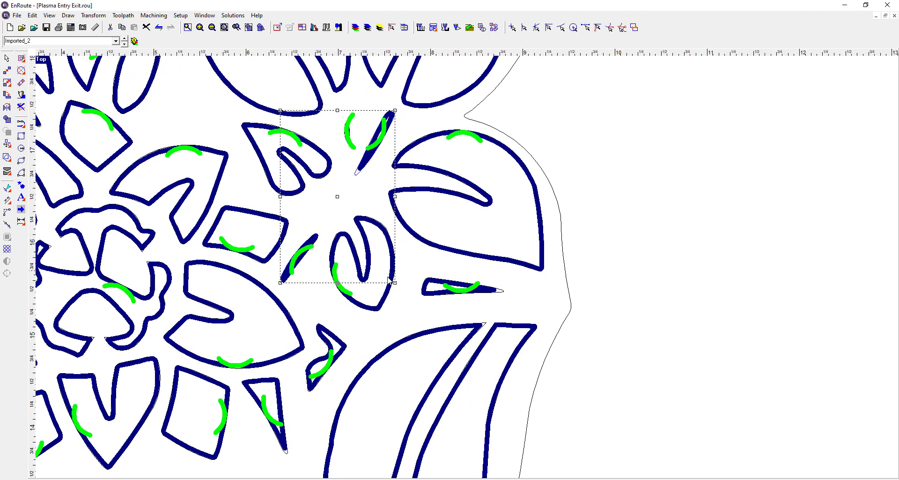
shift+click(422, 291)
scroll(604, 261, down, 2)
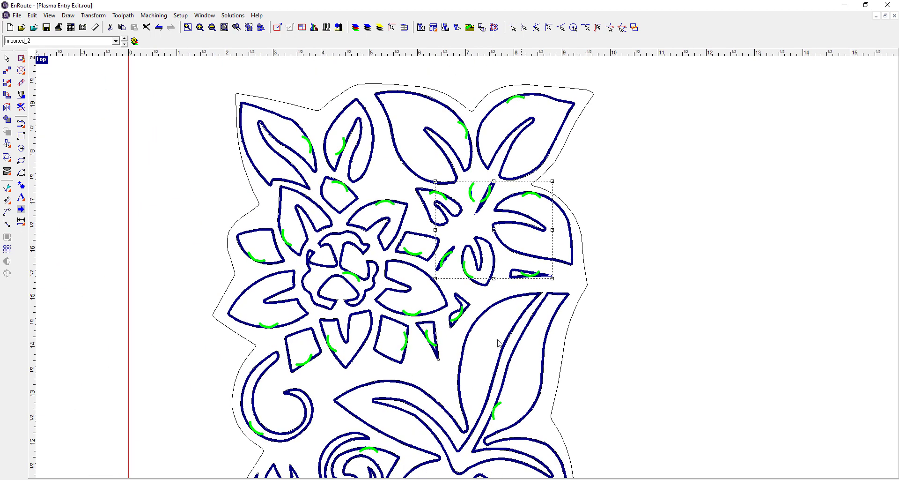
Step: Examine the arc entries and exits on the openings from the middle leaves and spirals down to the lower flower
middle_drag(337, 354, 296, 283)
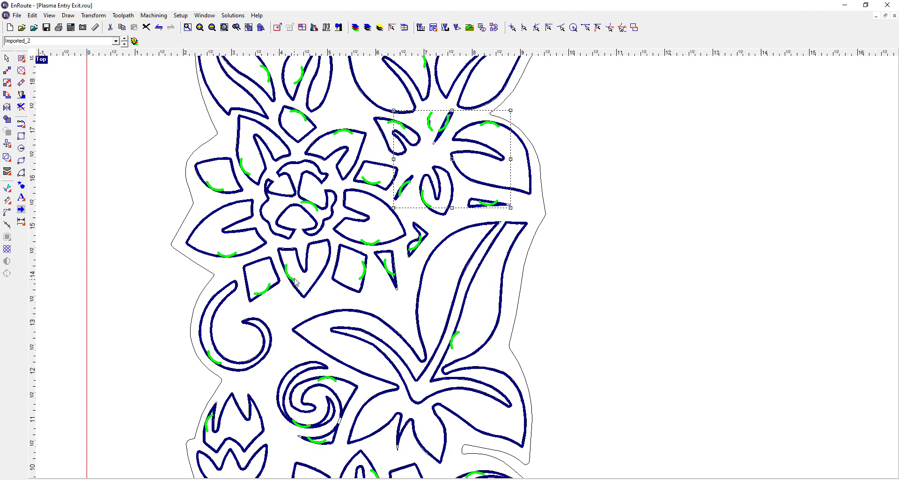
middle_drag(335, 338, 303, 175)
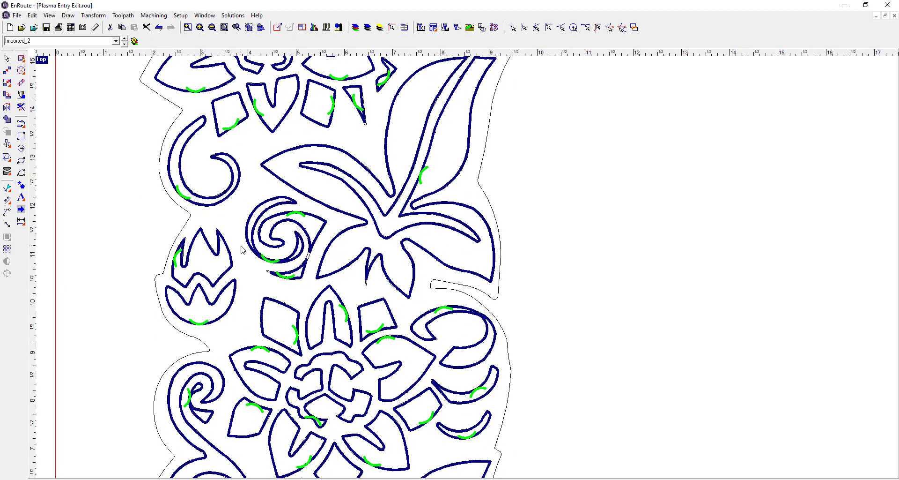
mouse_move(274, 299)
middle_down()
mouse_move(274, 273)
mouse_move(314, 245)
mouse_move(324, 295)
mouse_move(320, 286)
middle_up()
scroll(383, 202, up, 2)
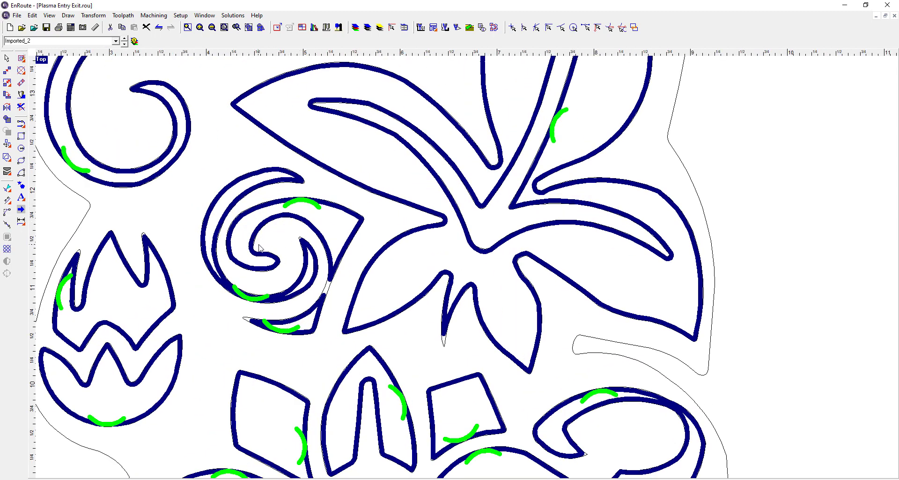
scroll(259, 247, down, 5)
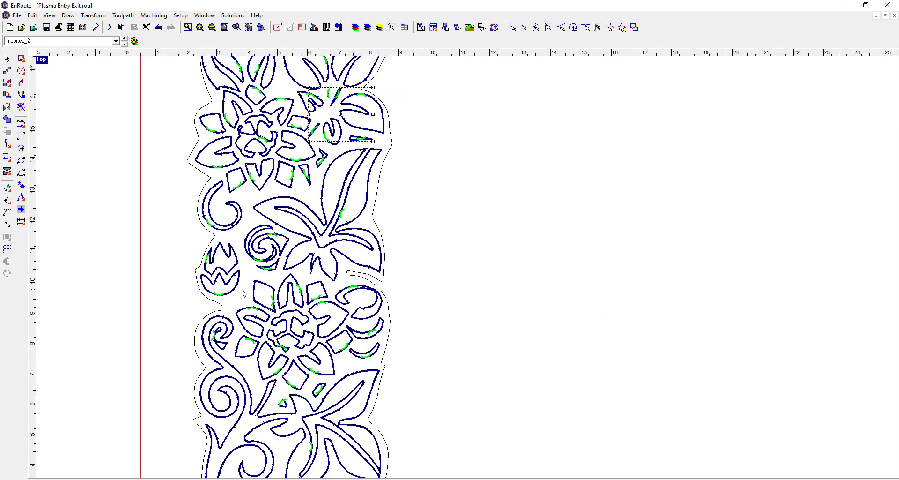
scroll(244, 290, up, 4)
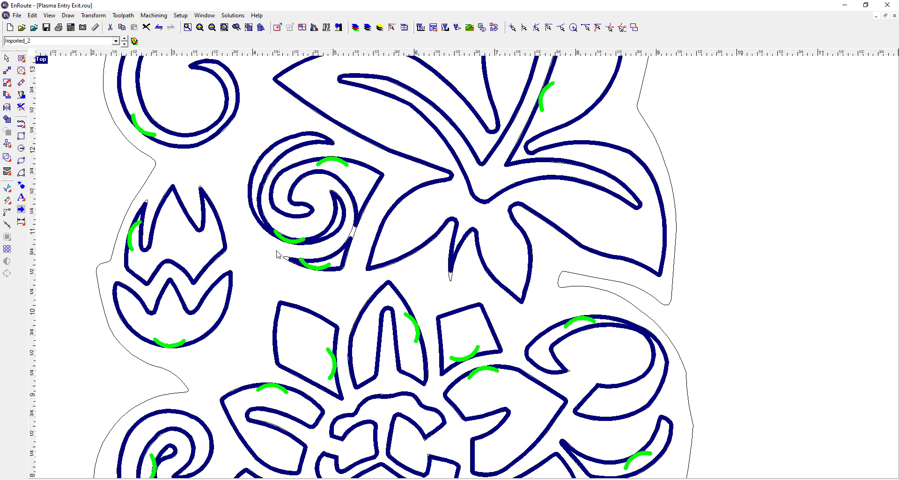
middle_drag(347, 308, 270, 210)
middle_drag(272, 345, 262, 287)
middle_drag(308, 374, 295, 270)
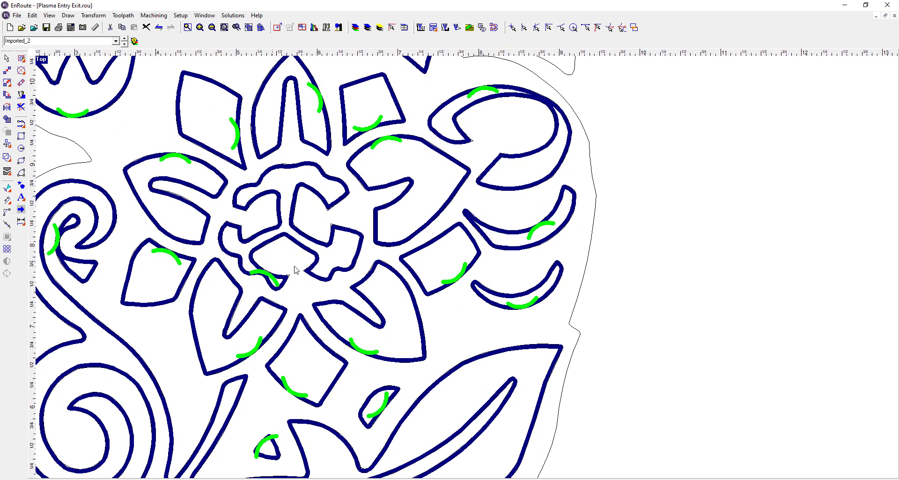
Step: Add the inner spiral opening beside the lower flower to the selection of four narrow openings
middle_drag(416, 306, 508, 234)
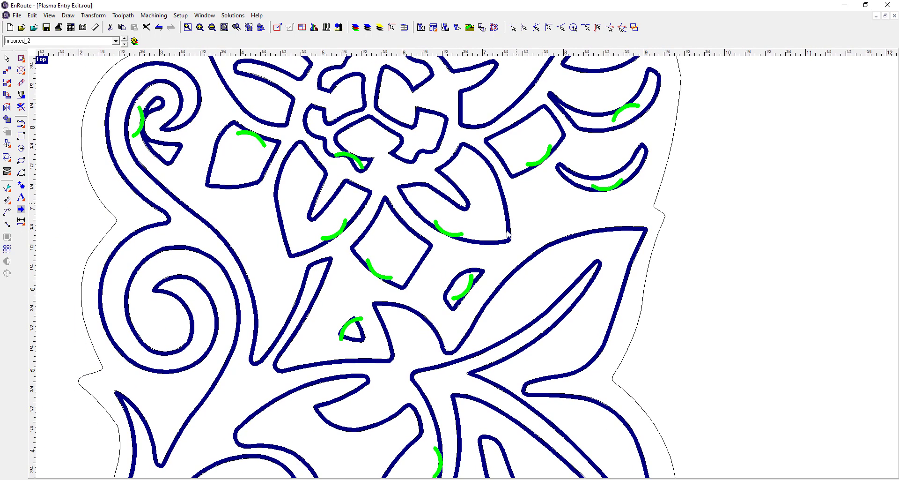
middle_drag(451, 322, 531, 352)
middle_drag(373, 261, 366, 385)
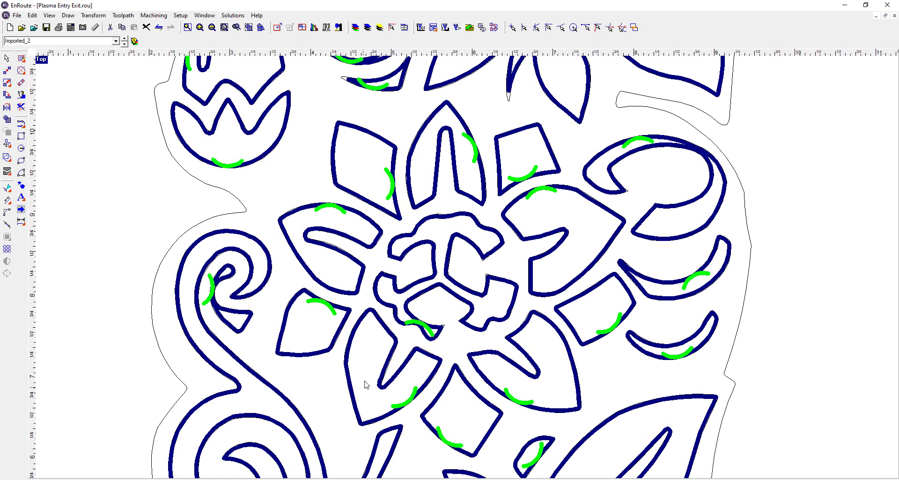
click(211, 304)
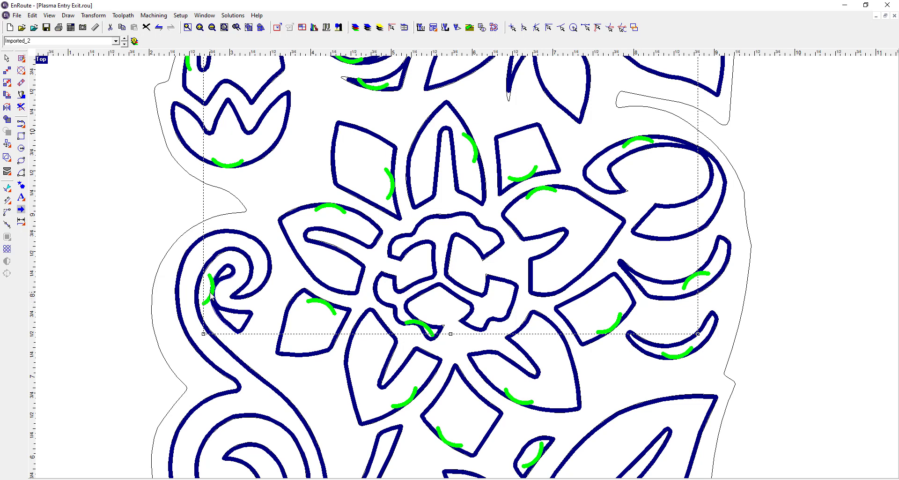
scroll(207, 296, up, 2)
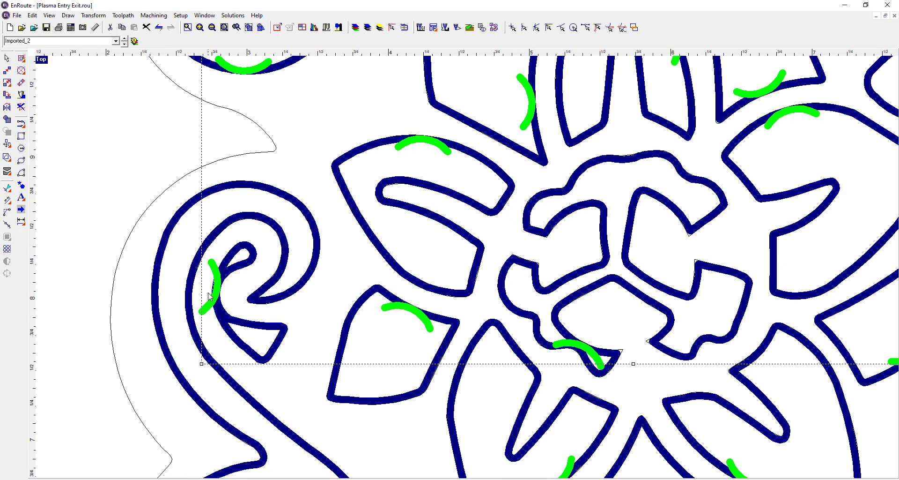
Step: Set both entry and exit to None for all the selected openings, using the option that applies it to the whole selection
right_click(222, 272)
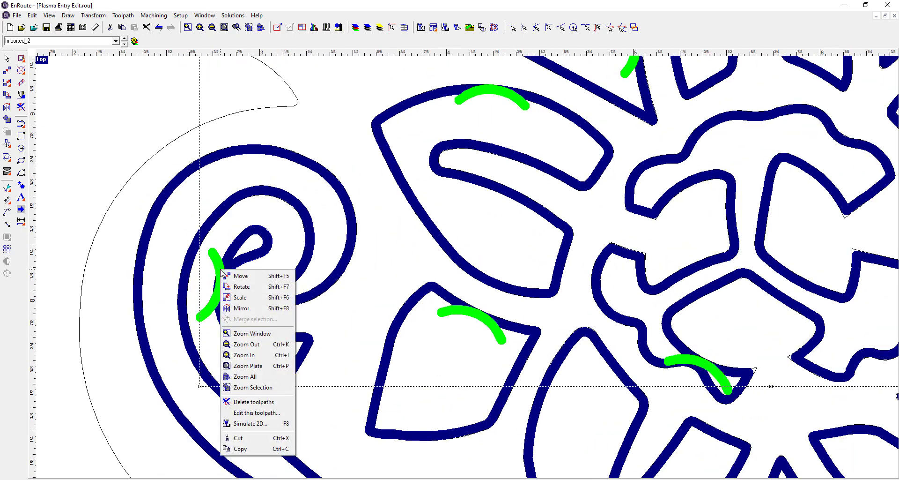
click(122, 17)
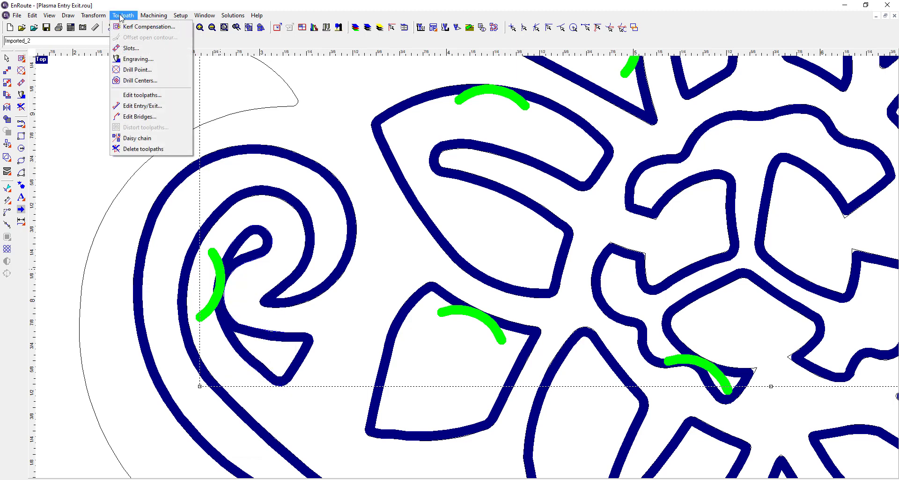
click(125, 106)
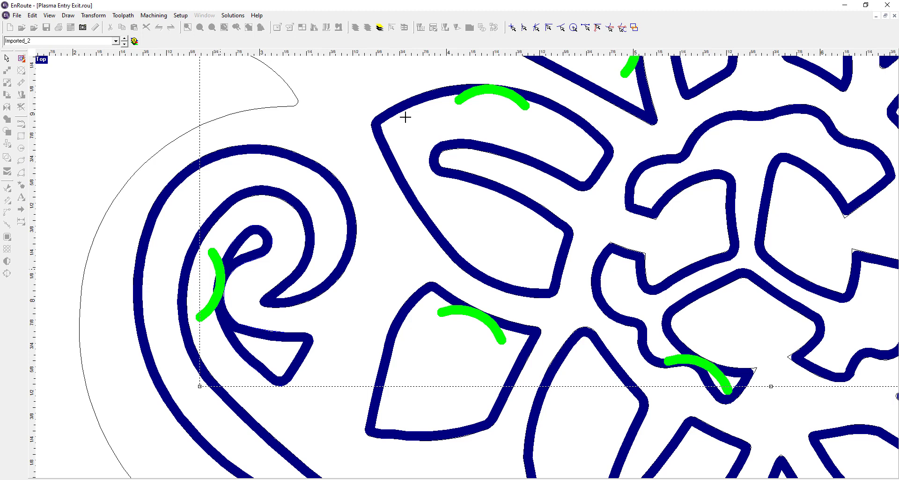
click(152, 16)
right_click(220, 271)
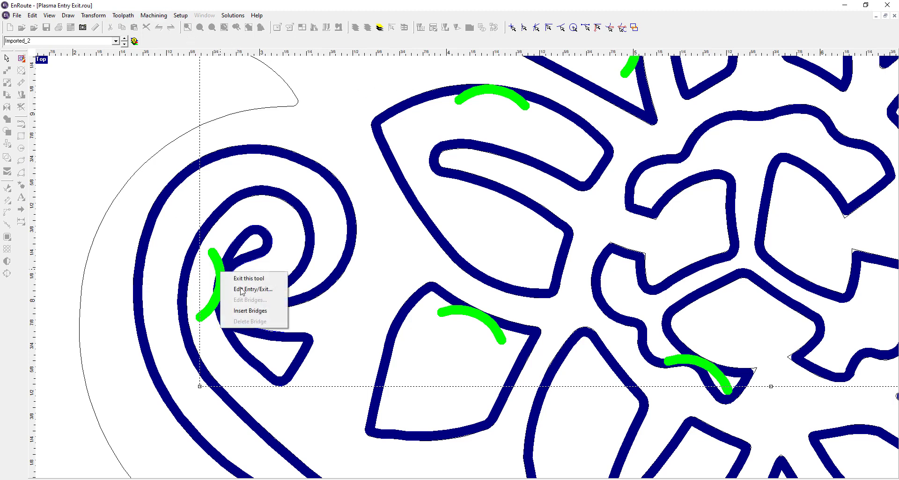
click(254, 290)
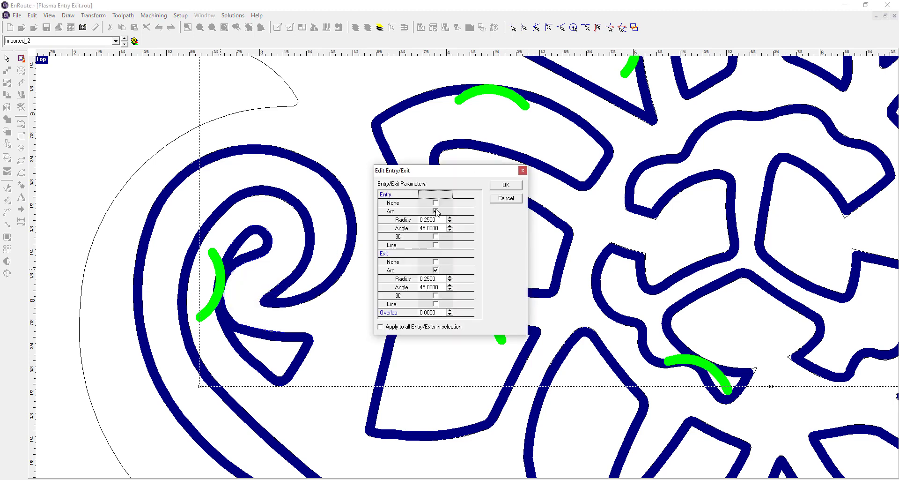
click(436, 203)
click(435, 236)
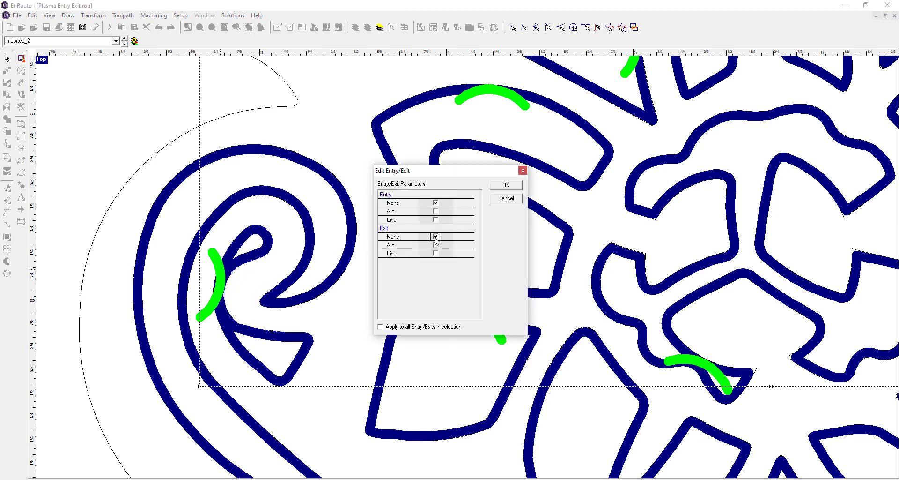
click(380, 327)
click(505, 185)
scroll(296, 267, down, 5)
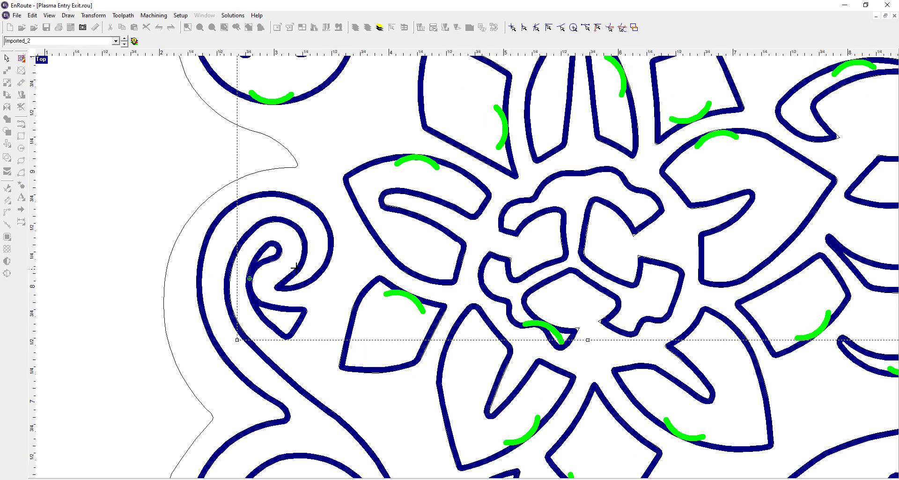
scroll(296, 267, down, 2)
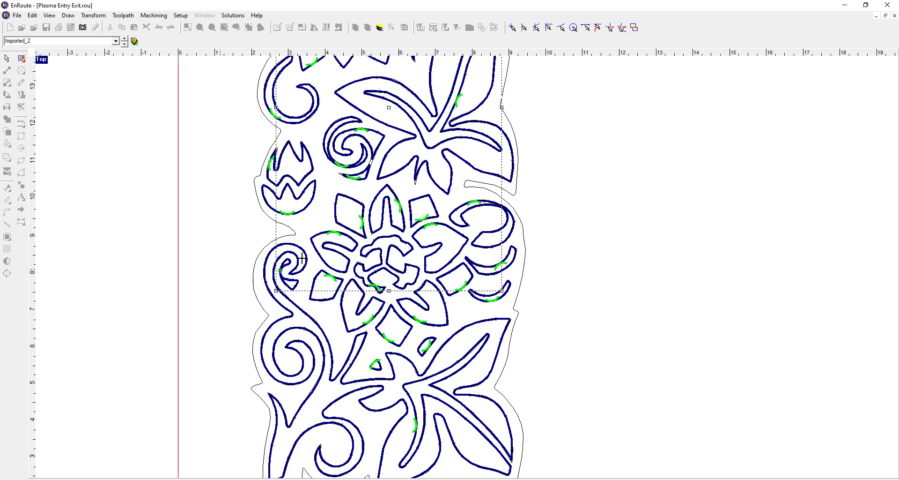
right_click(178, 191)
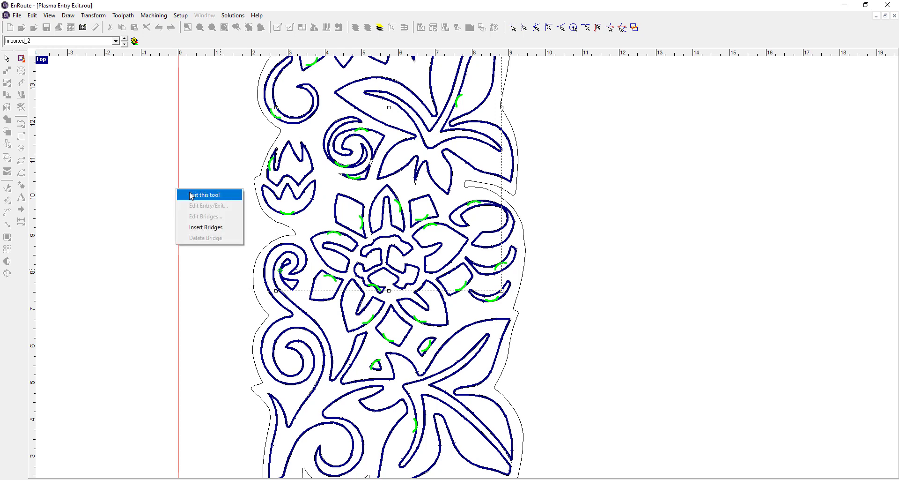
click(243, 210)
Step: Select the small zigzag opening between the upper flower and the tall leaf
scroll(236, 213, down, 3)
scroll(307, 137, down, 3)
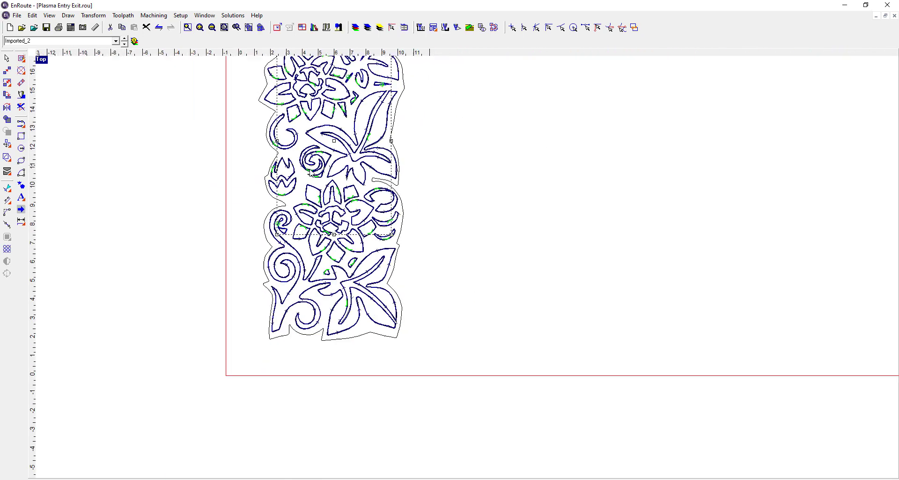
scroll(299, 135, up, 4)
scroll(297, 133, up, 3)
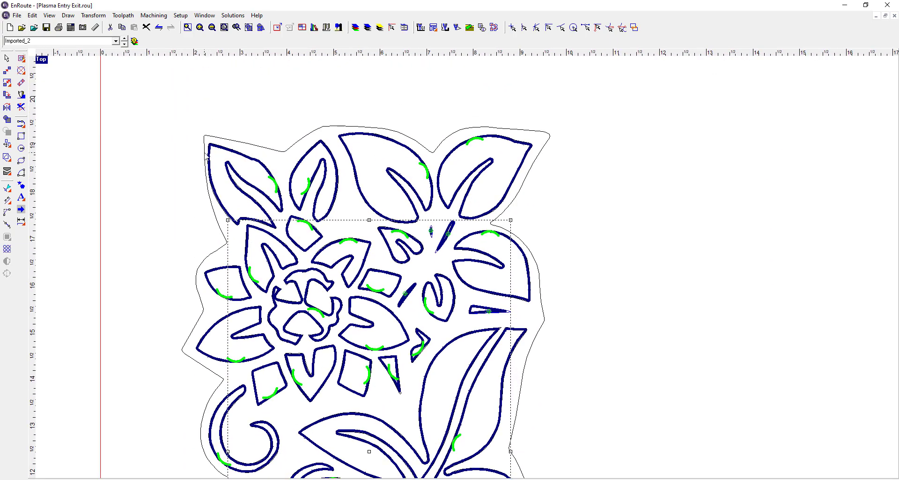
scroll(445, 281, up, 6)
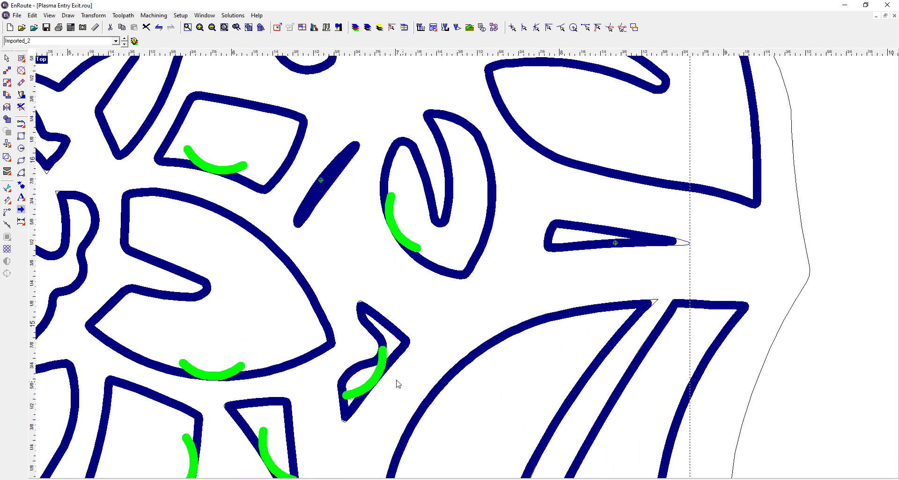
click(359, 370)
right_click(360, 370)
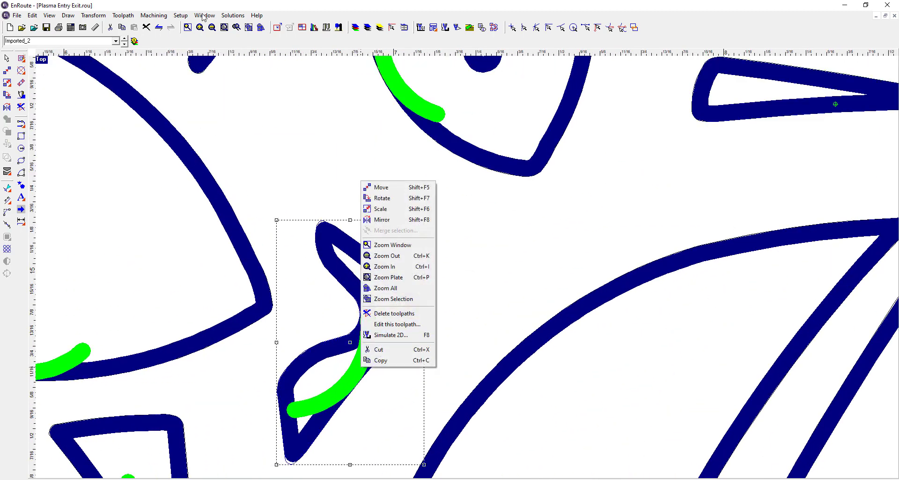
Step: Reduce the zigzag opening's entry and exit arcs, giving the entry arc a 0.12 in radius
click(132, 15)
click(124, 15)
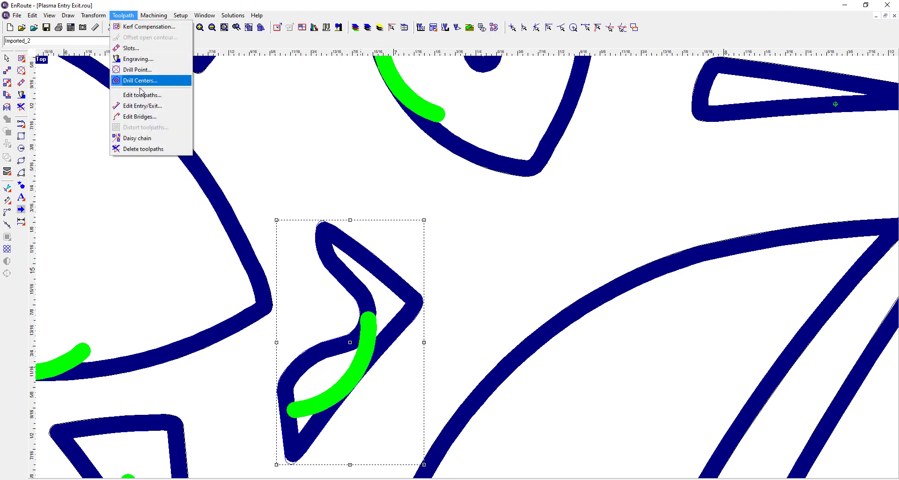
click(150, 106)
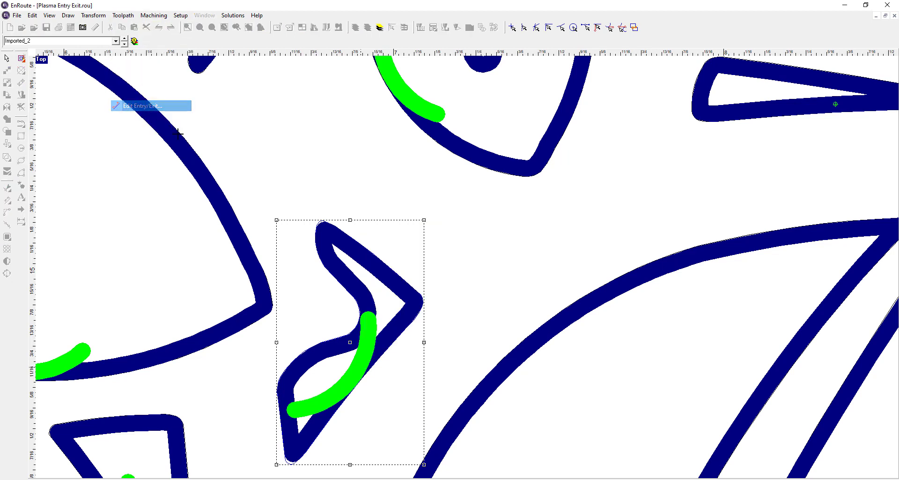
right_click(365, 347)
click(375, 367)
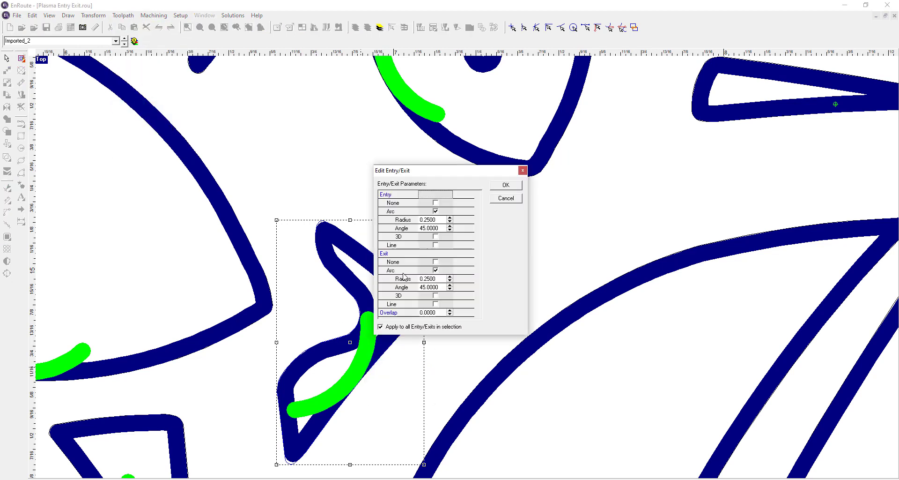
click(419, 278)
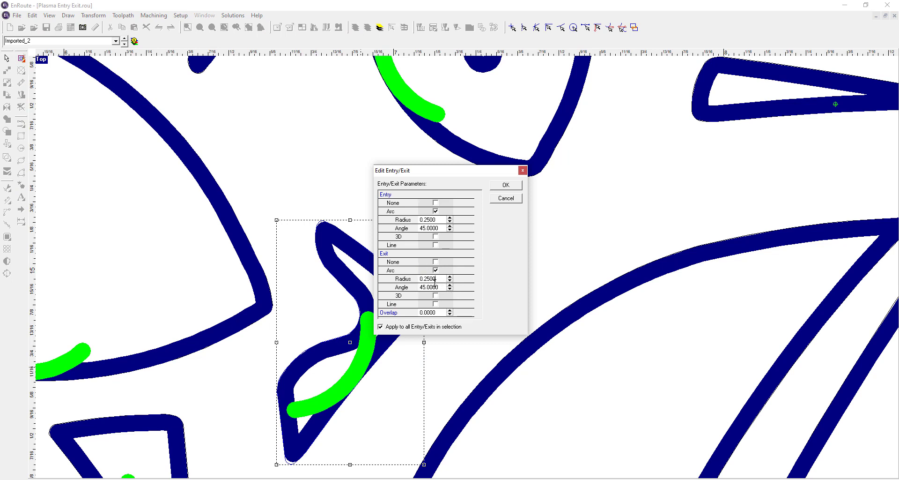
drag(435, 280, 391, 281)
text(.)
key(Tab)
key(Tab)
key(Tab)
click(427, 219)
text(.12)
key(Tab)
click(499, 186)
right_click(319, 313)
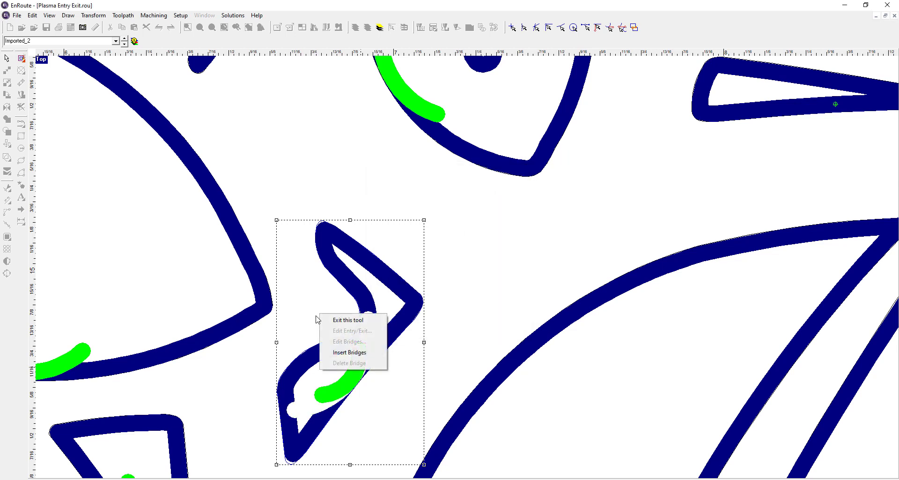
key(Escape)
Step: Move the start point of the upper flower's ornate centre opening to the top of its outer edge
scroll(305, 336, up, 2)
scroll(306, 335, down, 1)
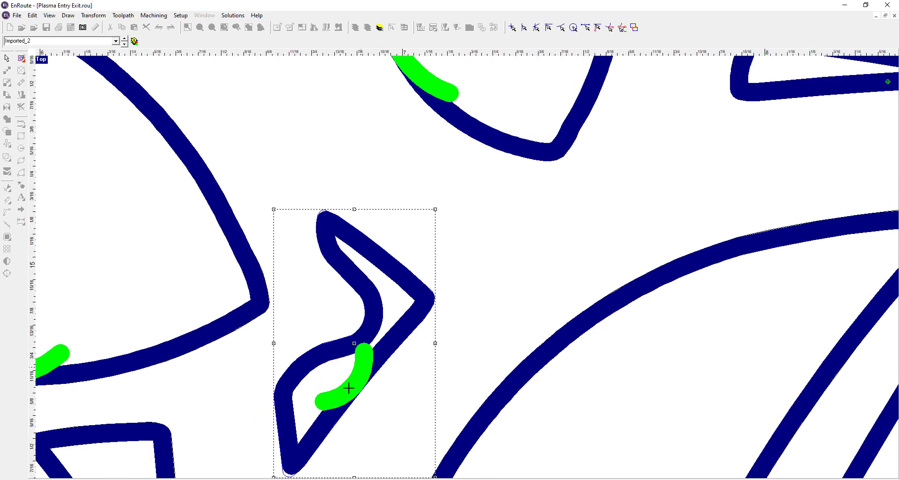
scroll(344, 391, down, 2)
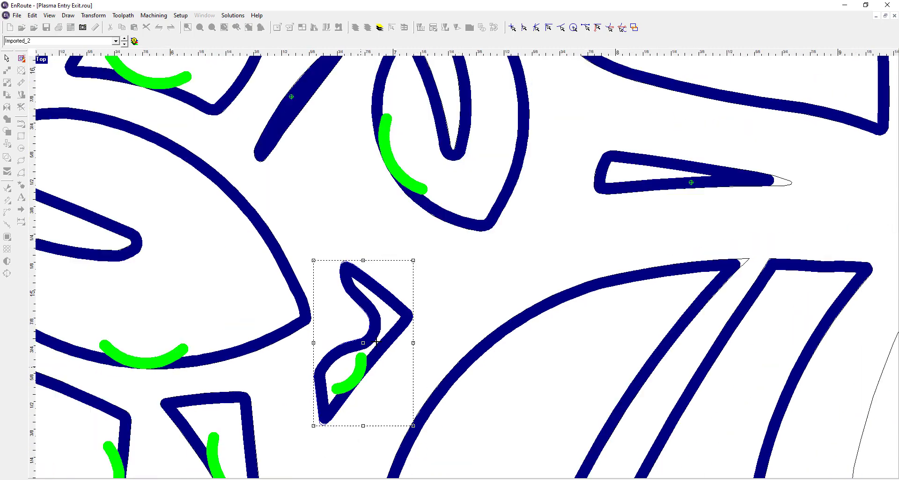
scroll(409, 317, down, 1)
scroll(515, 234, down, 2)
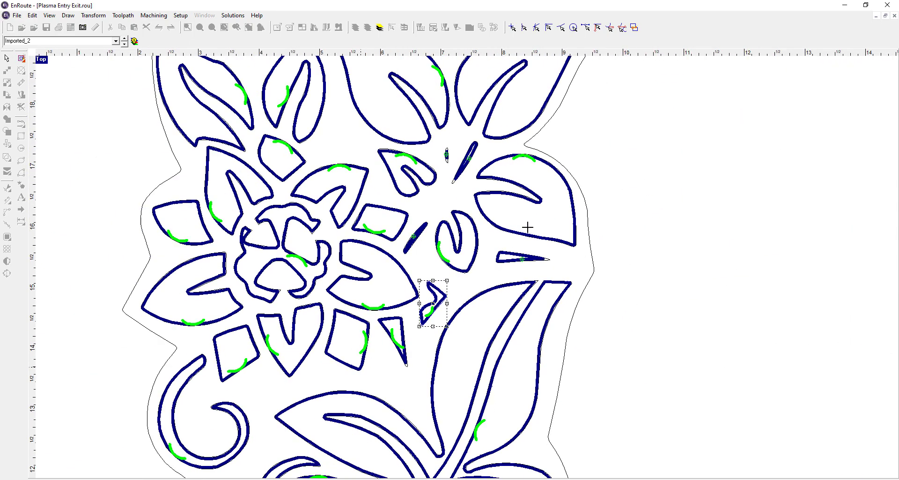
scroll(440, 166, up, 2)
scroll(468, 131, down, 2)
scroll(172, 165, up, 2)
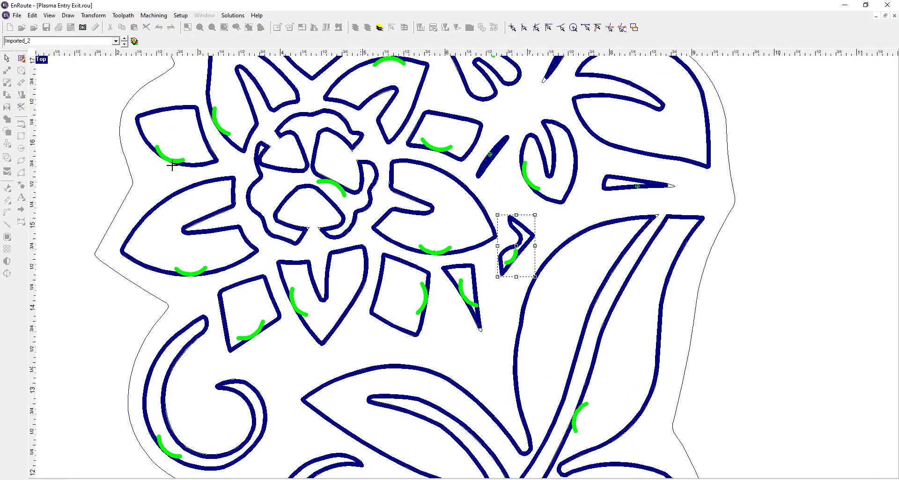
mouse_move(341, 192)
mouse_down()
mouse_move(327, 185)
mouse_move(338, 186)
mouse_move(313, 115)
mouse_up()
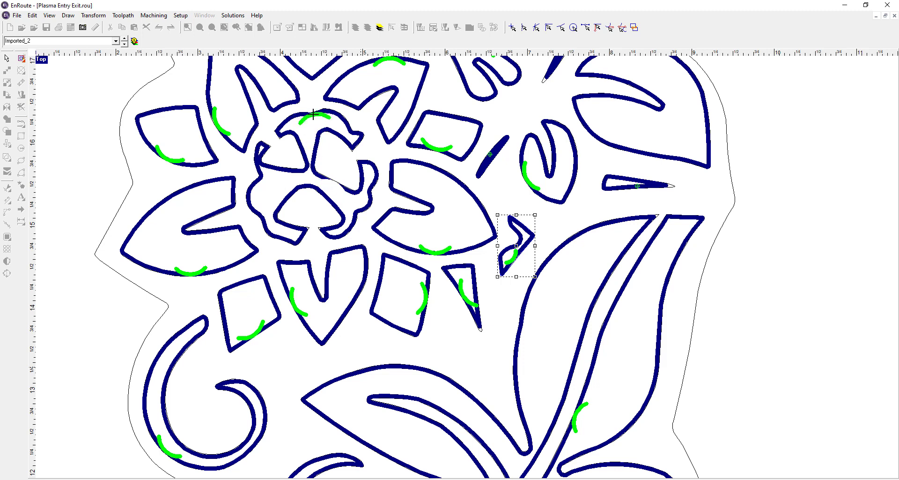
Step: Move the start point of the spiral's outer crescent from its crowded bottom curve to the upper outer edge
scroll(342, 133, down, 2)
scroll(354, 181, down, 1)
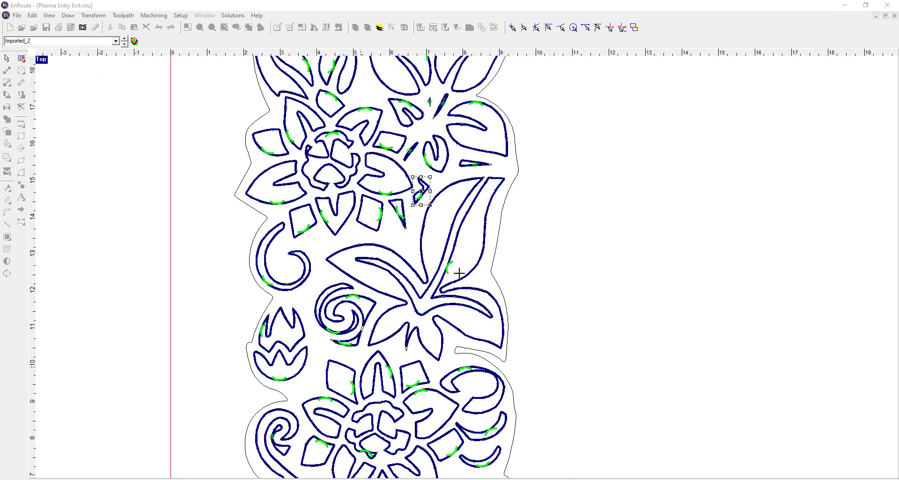
scroll(448, 276, up, 1)
scroll(502, 188, up, 1)
scroll(445, 120, down, 2)
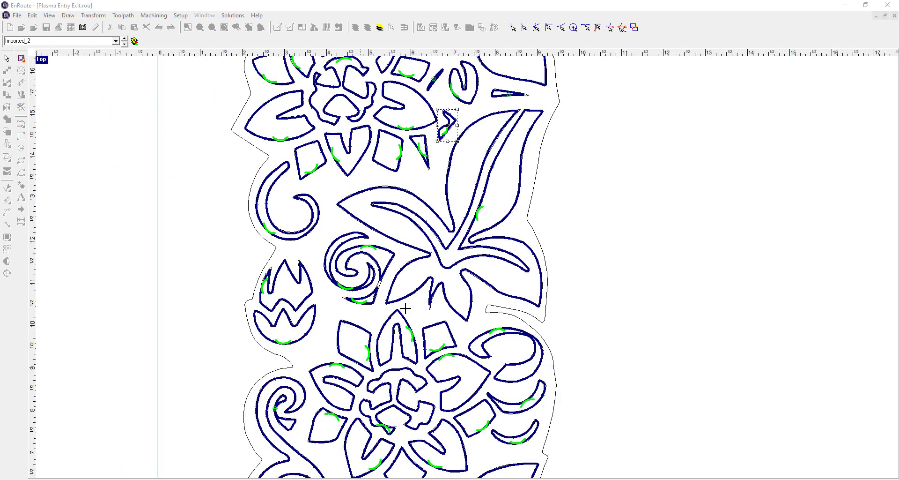
scroll(399, 231, up, 1)
scroll(354, 230, up, 1)
scroll(353, 230, up, 1)
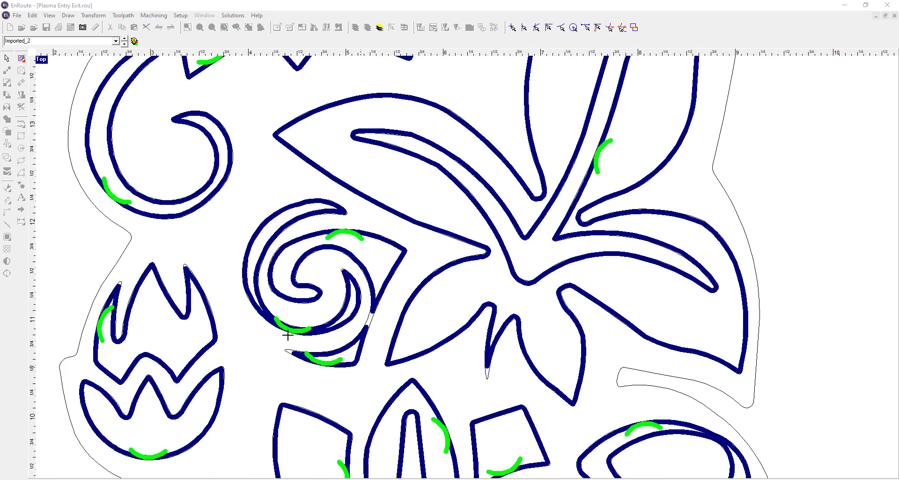
mouse_move(293, 328)
mouse_down()
mouse_move(241, 253)
mouse_move(253, 233)
mouse_up()
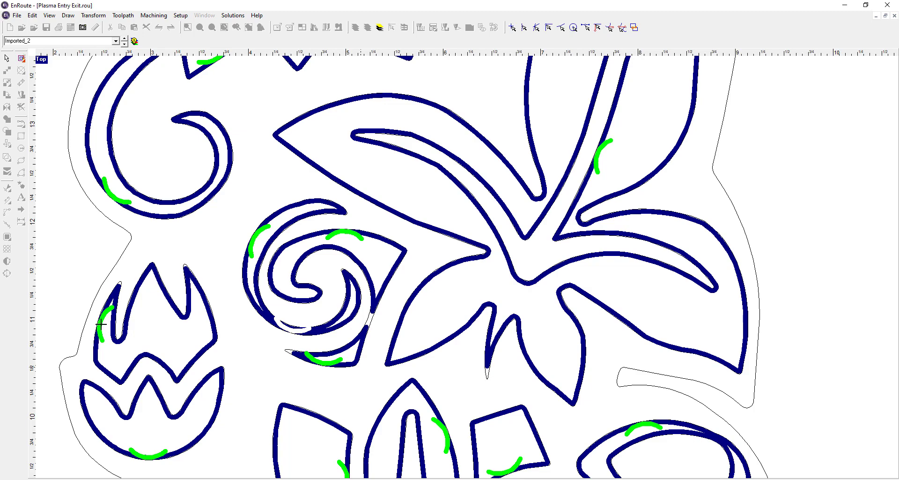
Step: Move the upper tulip piece's start point to the inner slope of its middle peak, and the hook-shaped opening's to its lower outer edge
mouse_move(101, 323)
mouse_down()
mouse_move(227, 331)
mouse_move(157, 305)
mouse_up()
scroll(426, 365, down, 2)
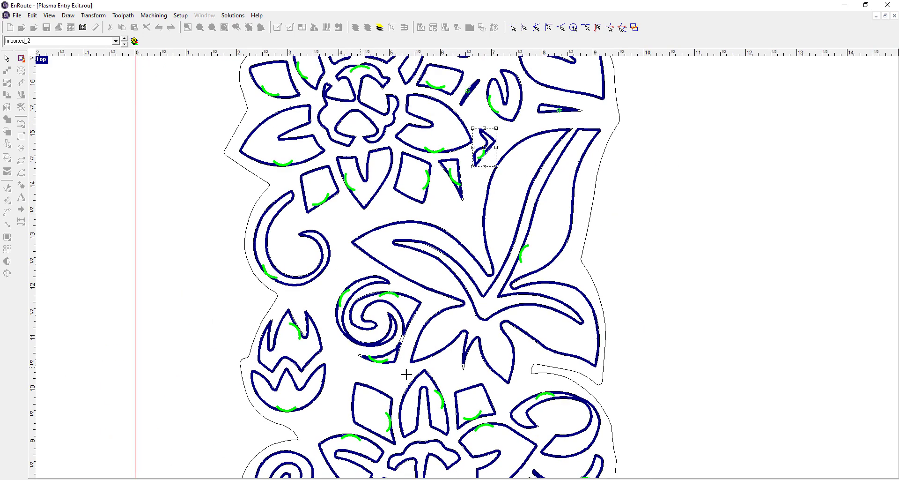
scroll(410, 449, up, 4)
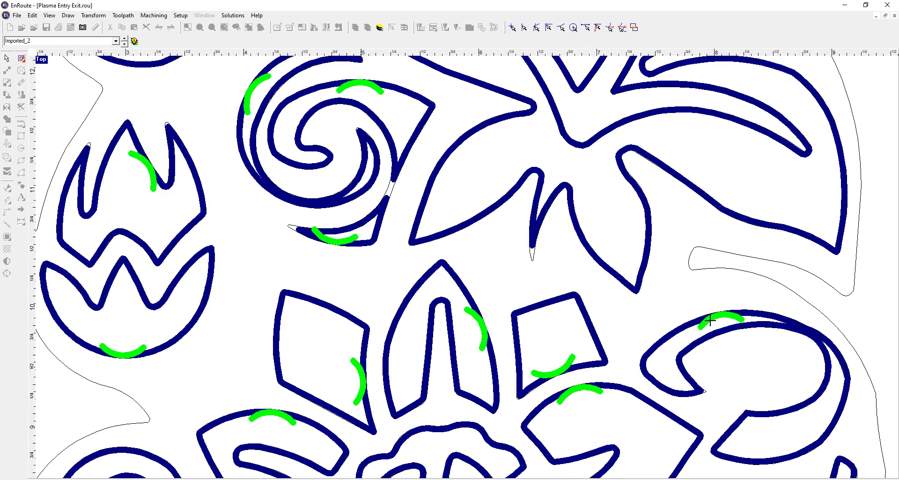
drag(720, 315, 774, 444)
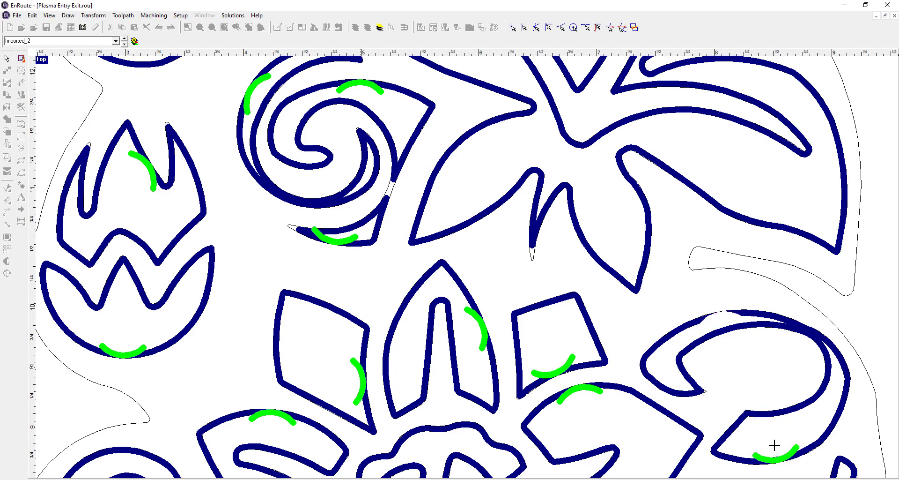
scroll(491, 271, down, 4)
scroll(617, 424, up, 4)
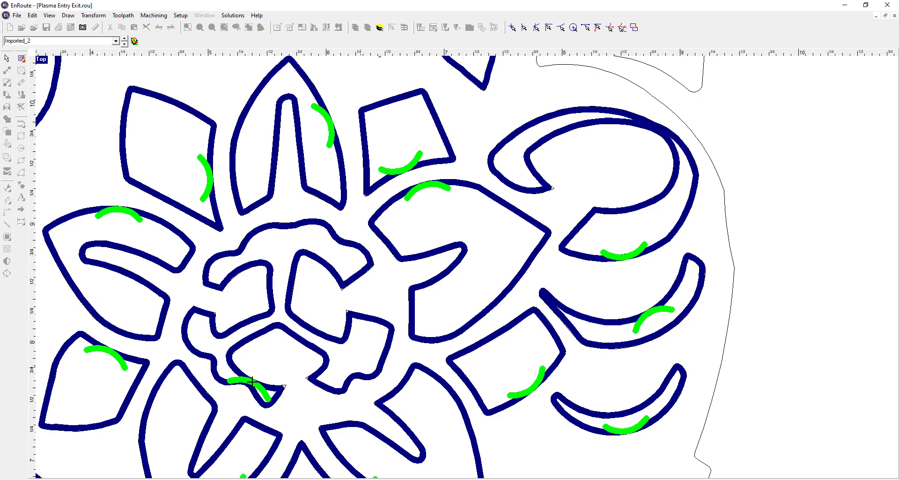
Step: Move the start point of the lower flower's ornate centre opening to the top of its outer edge
drag(252, 381, 282, 226)
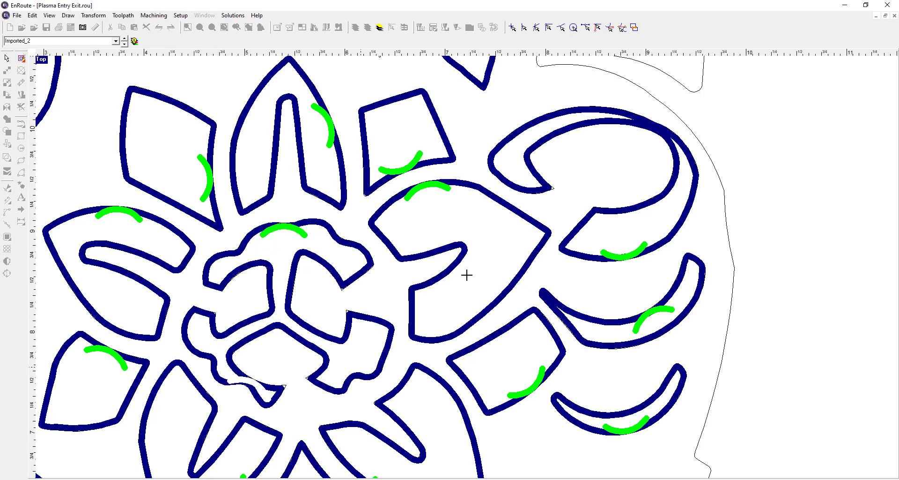
scroll(467, 275, down, 3)
scroll(377, 438, up, 3)
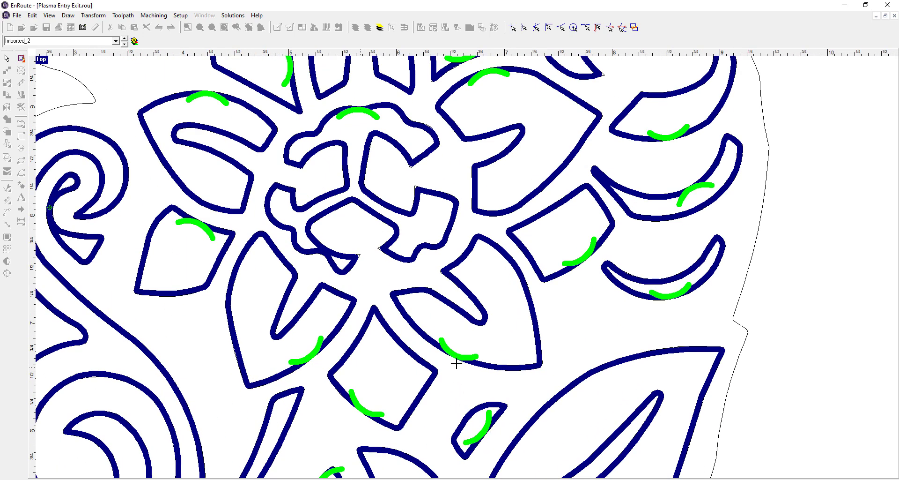
Step: Reduce the small triangular opening's entry and exit arcs, using a 45° entry angle and a 0.125 in exit radius
scroll(457, 363, down, 3)
scroll(331, 399, up, 3)
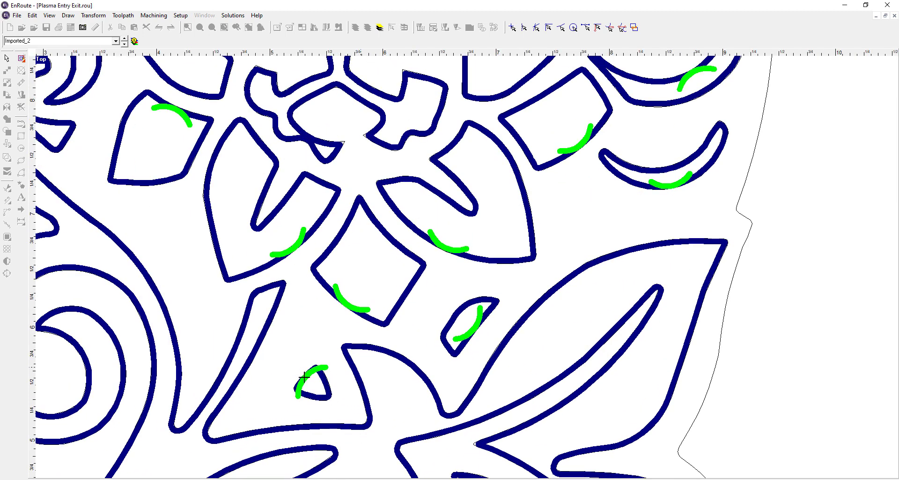
right_click(305, 377)
click(323, 393)
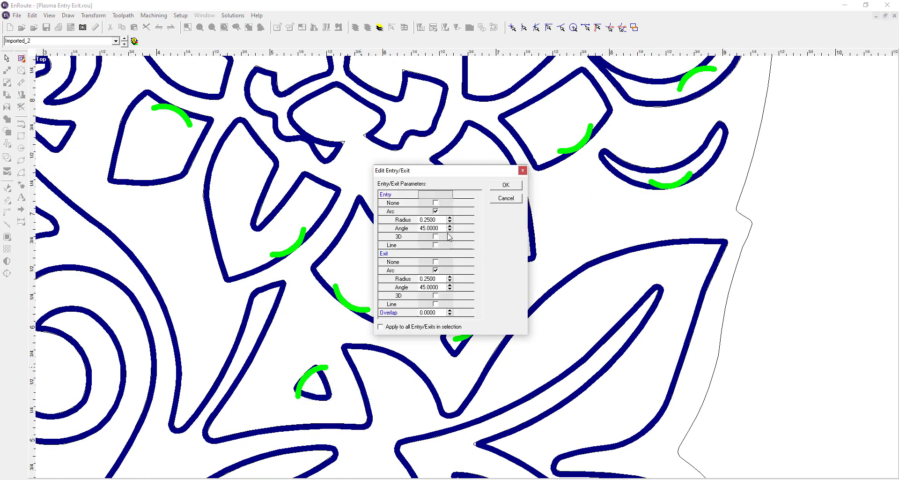
click(440, 220)
text(.)
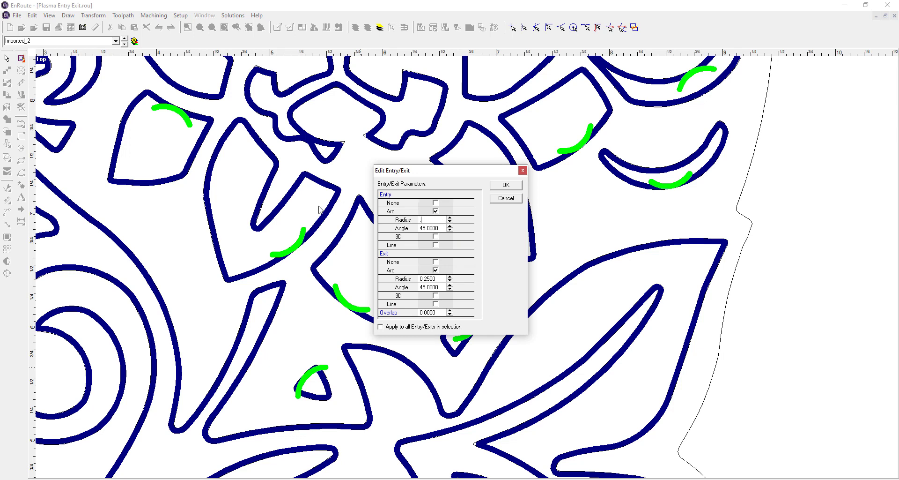
key(Tab)
text(.1)
key(Tab)
double_click(428, 228)
text(45)
key(Tab)
double_click(438, 278)
text(.1250)
key(Tab)
click(506, 185)
Step: Move the small triangular opening's start point to its bottom edge and finish editing the start points
scroll(311, 396, up, 3)
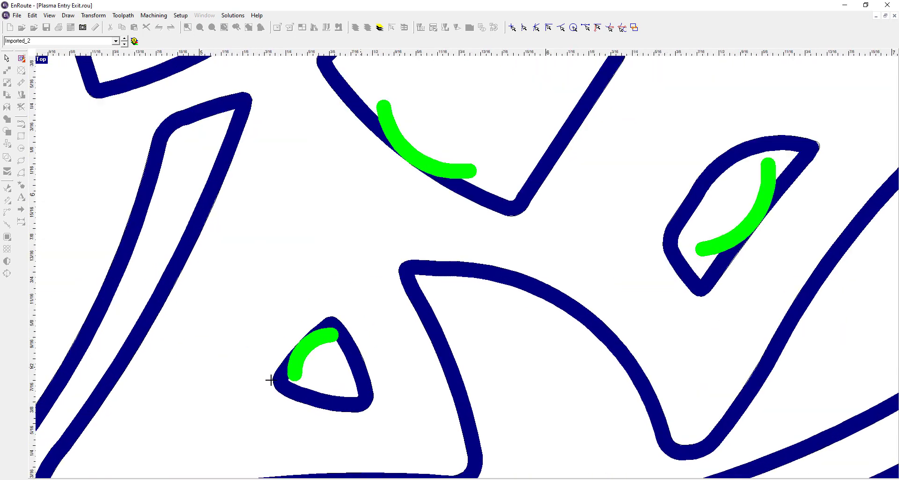
drag(308, 355, 335, 375)
scroll(356, 372, up, 1)
scroll(353, 371, down, 2)
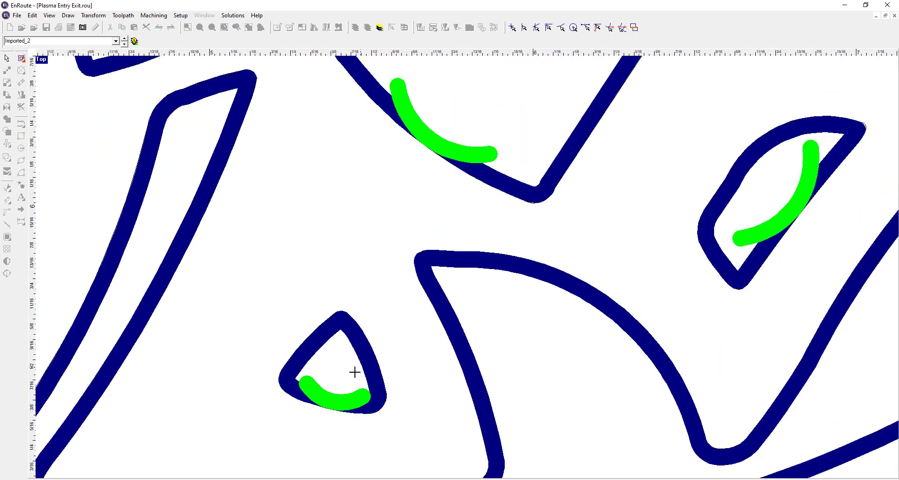
scroll(332, 365, down, 3)
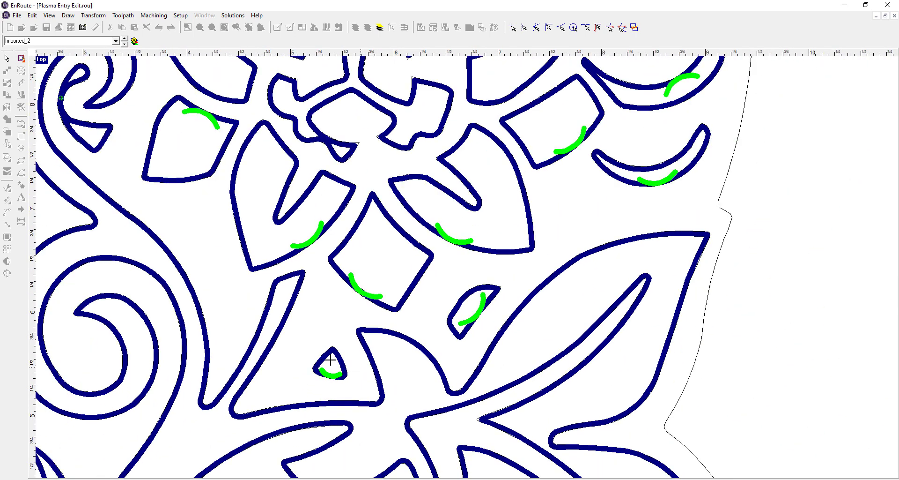
scroll(302, 337, down, 1)
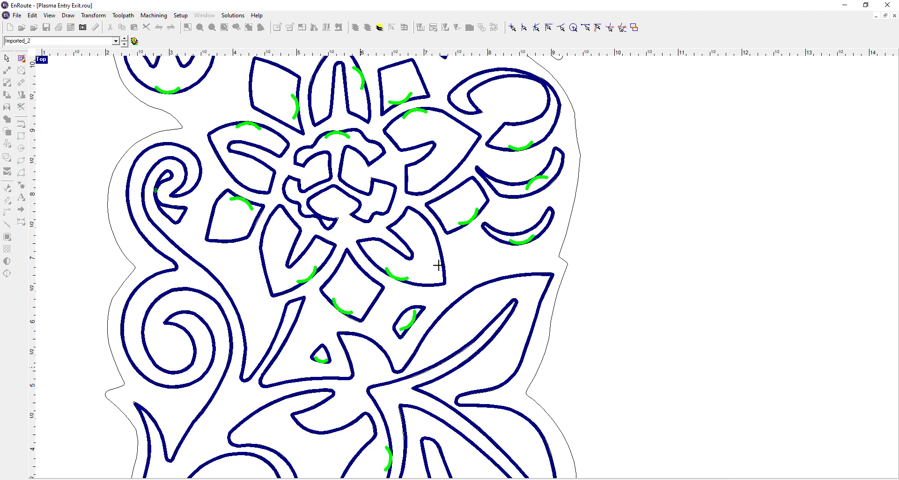
scroll(267, 200, down, 2)
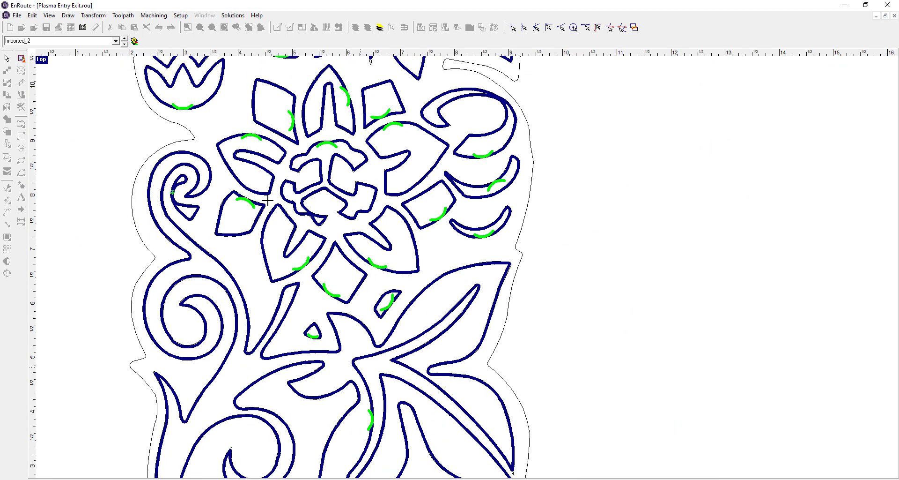
scroll(361, 347, up, 2)
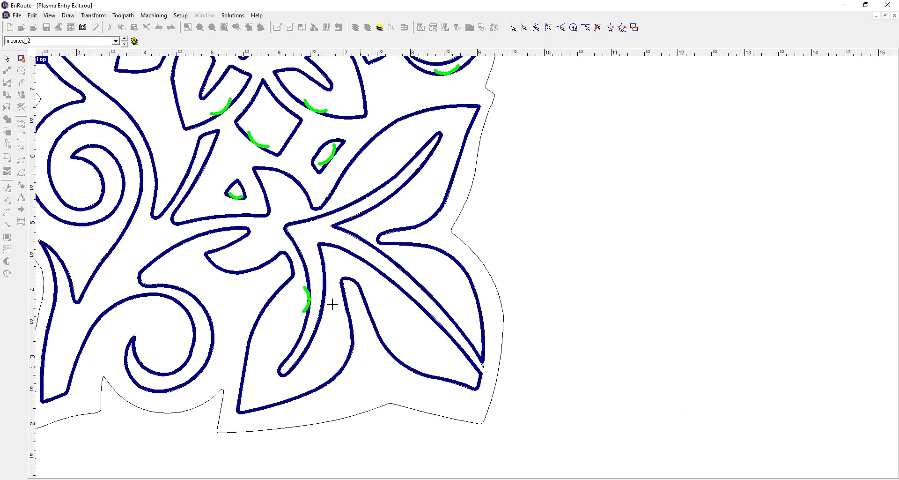
scroll(332, 304, down, 3)
scroll(352, 179, up, 2)
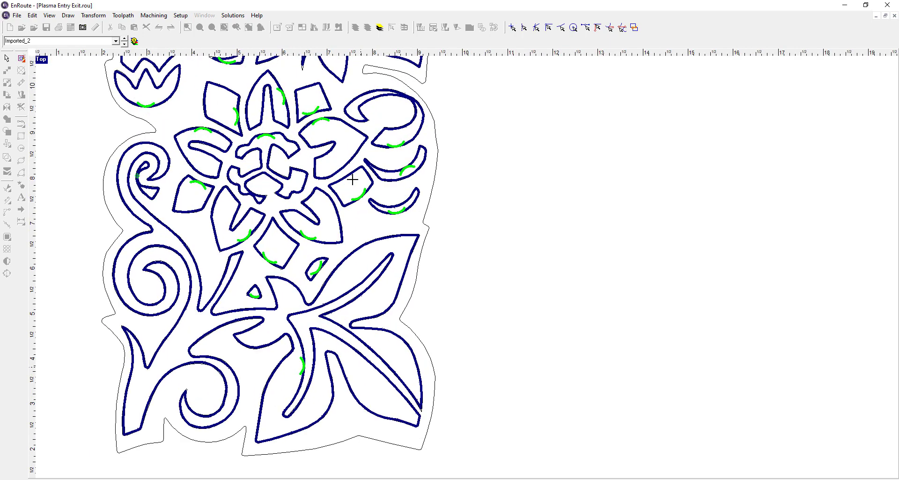
scroll(352, 180, up, 1)
right_click(559, 280)
click(579, 287)
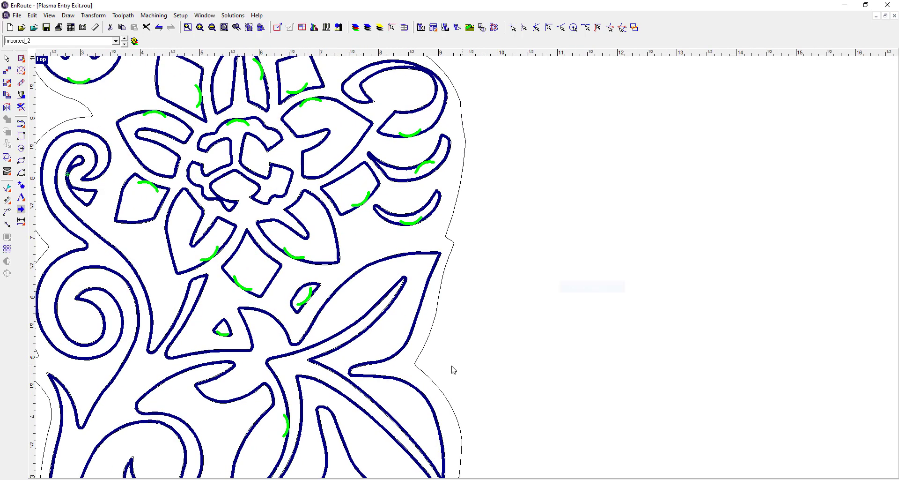
Step: Examine the entry and exit arcs and start points across the whole floral panel
scroll(382, 355, down, 5)
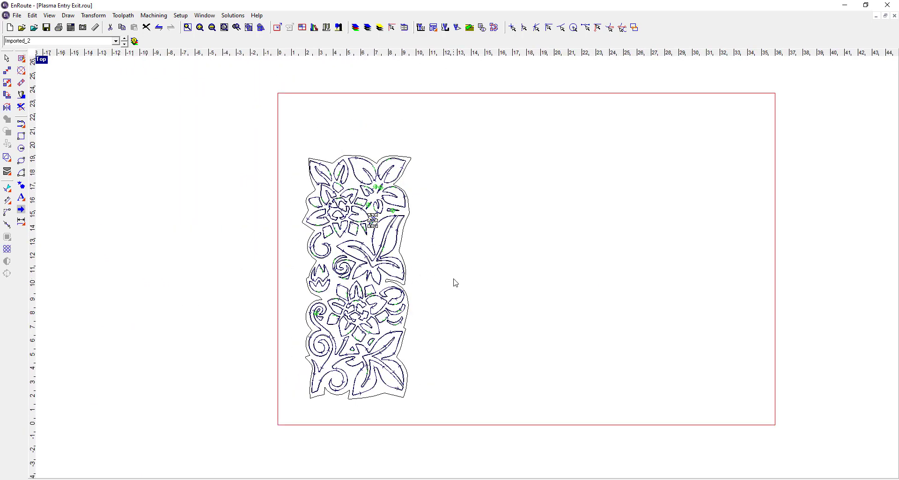
scroll(455, 282, up, 3)
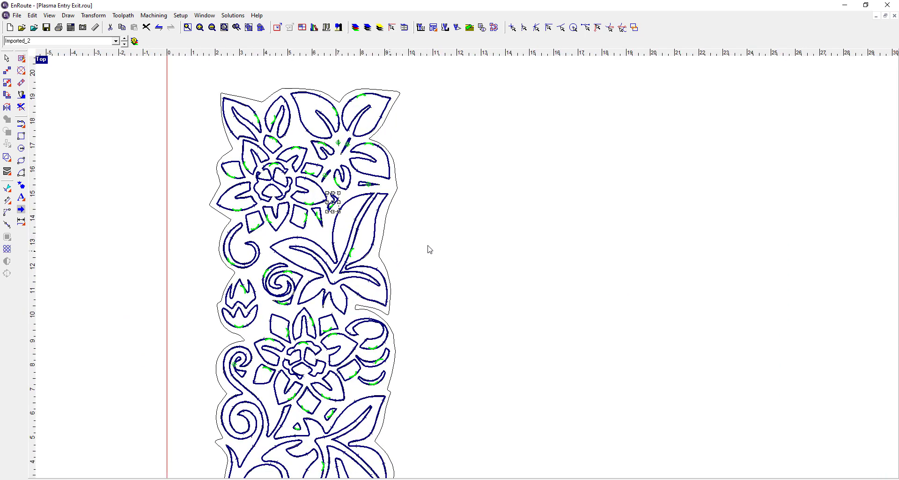
click(340, 190)
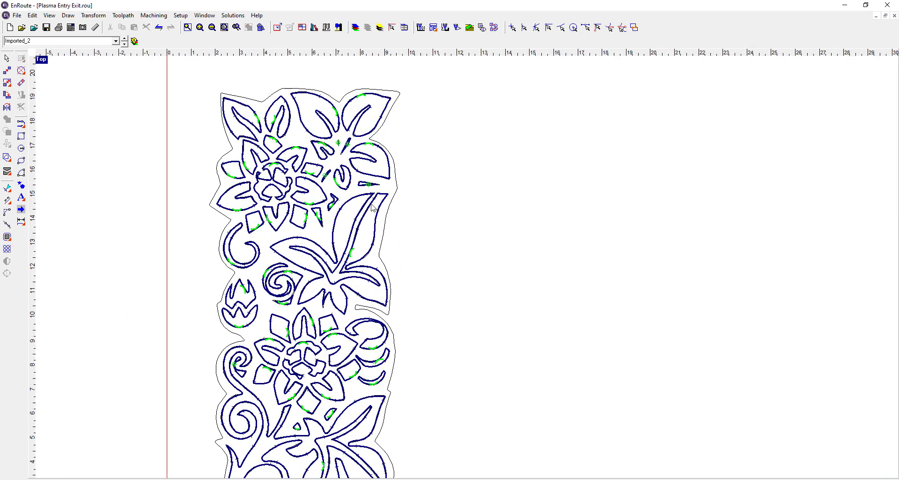
scroll(326, 207, up, 3)
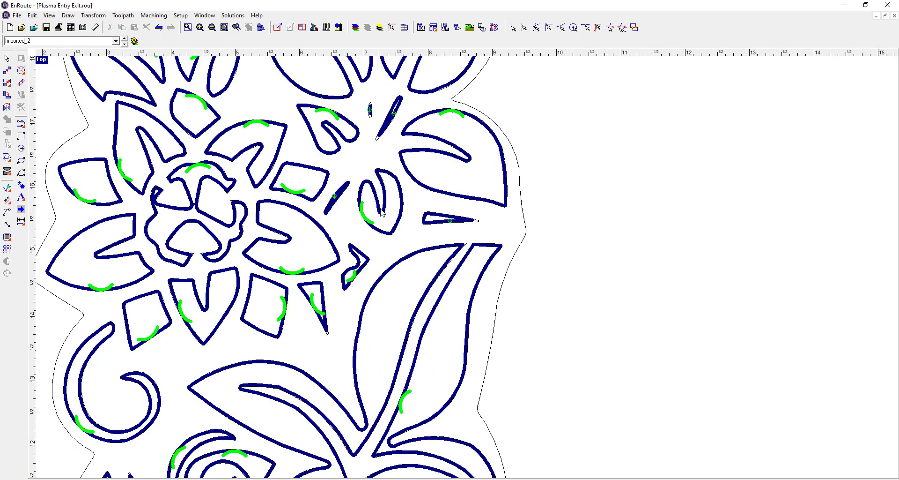
scroll(366, 190, down, 4)
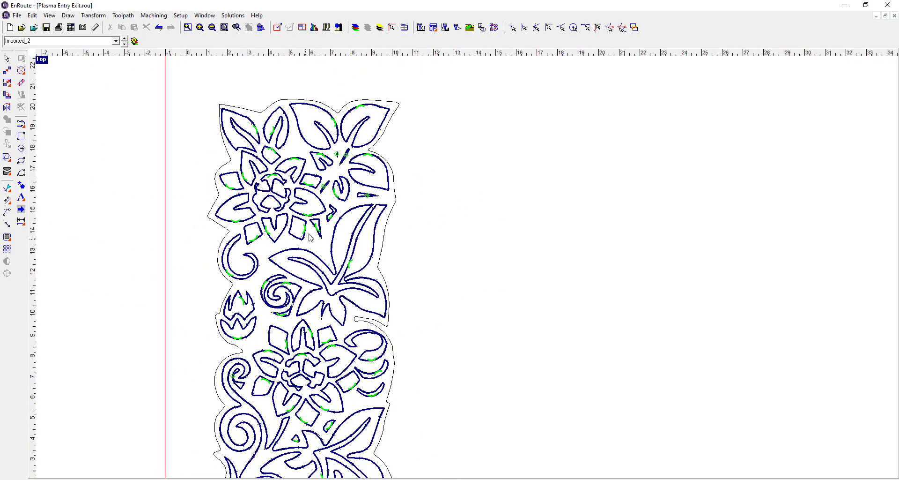
scroll(311, 237, down, 2)
scroll(305, 261, up, 4)
scroll(305, 261, up, 3)
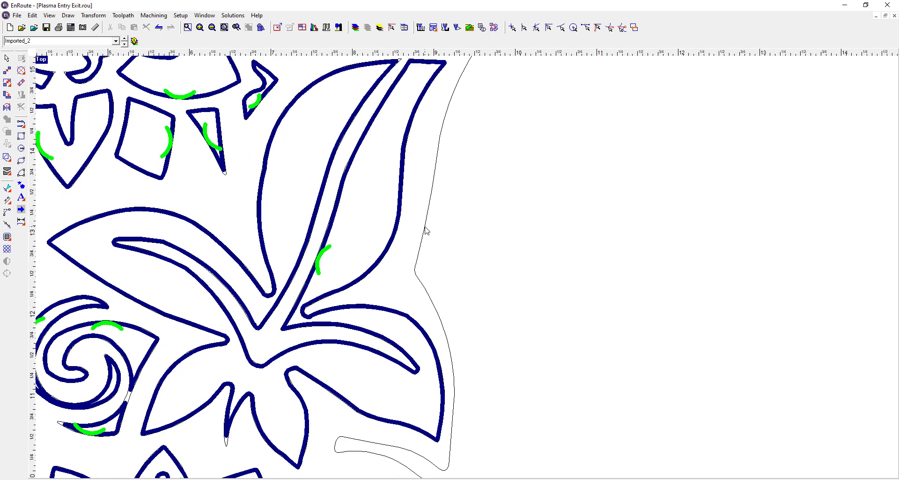
Step: Create an external (male) kerf compensation toolpath with a 0.05 in kerf width on the panel's outer outline
click(426, 228)
scroll(426, 231, down, 5)
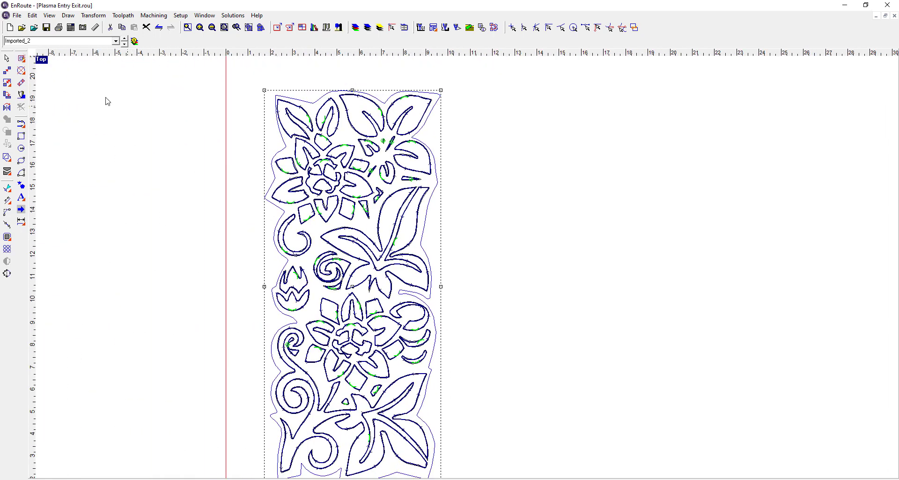
click(21, 59)
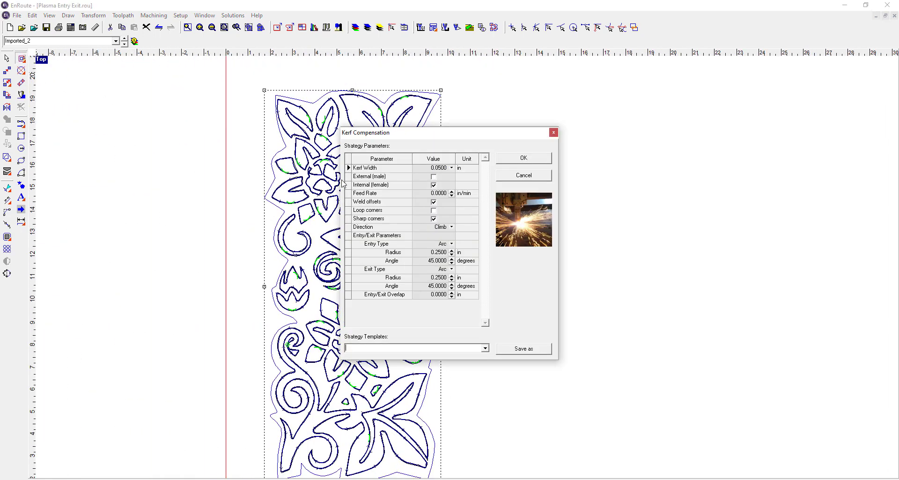
click(434, 176)
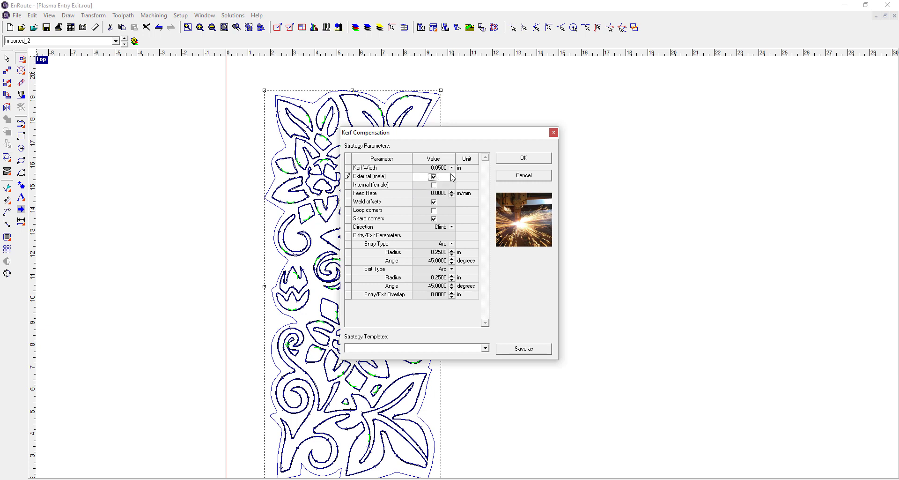
click(524, 159)
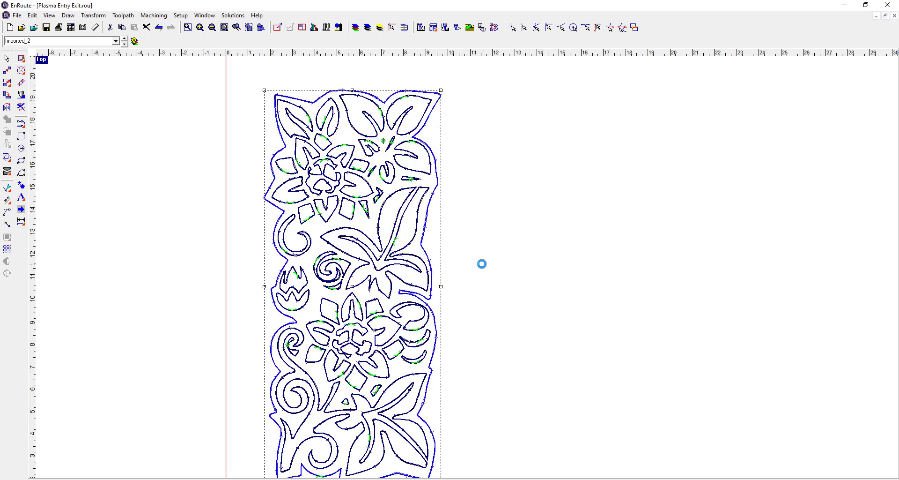
Step: Select the whole floral panel with its toolpaths and move it slightly up and left on the plate
scroll(445, 240, up, 5)
scroll(354, 236, down, 3)
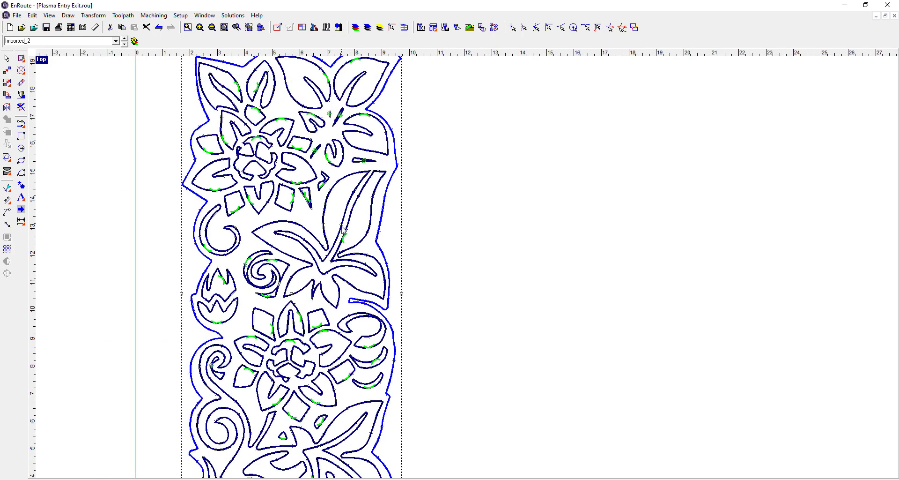
scroll(344, 230, down, 2)
scroll(299, 262, up, 2)
scroll(249, 300, down, 3)
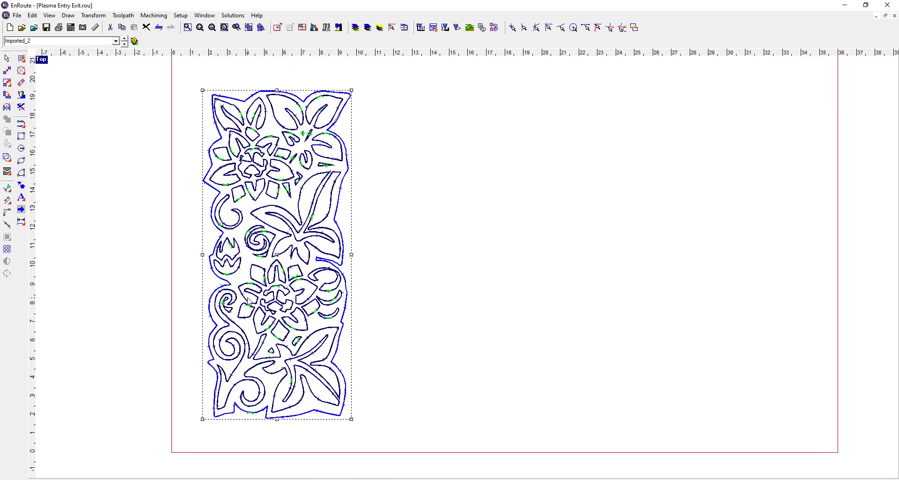
click(149, 234)
drag(176, 74, 384, 434)
drag(277, 255, 255, 234)
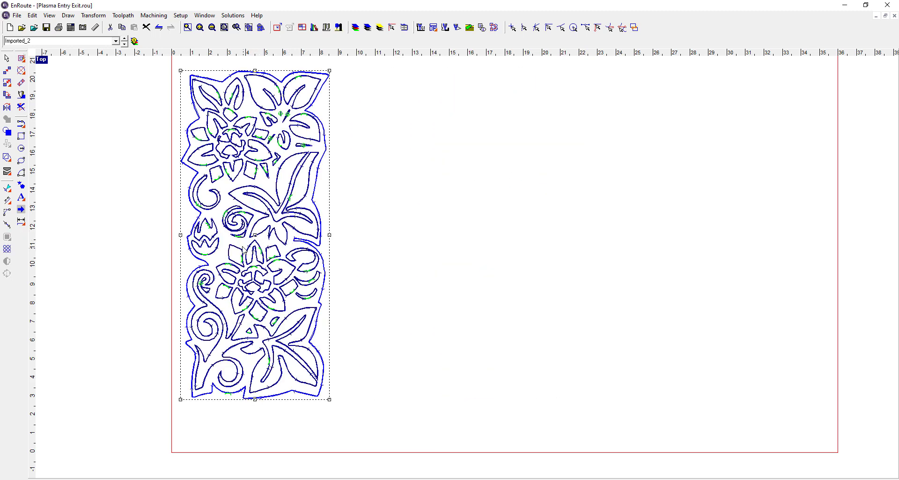
Step: Rotate the selected floral panel 90° about the Z axis
scroll(243, 248, up, 2)
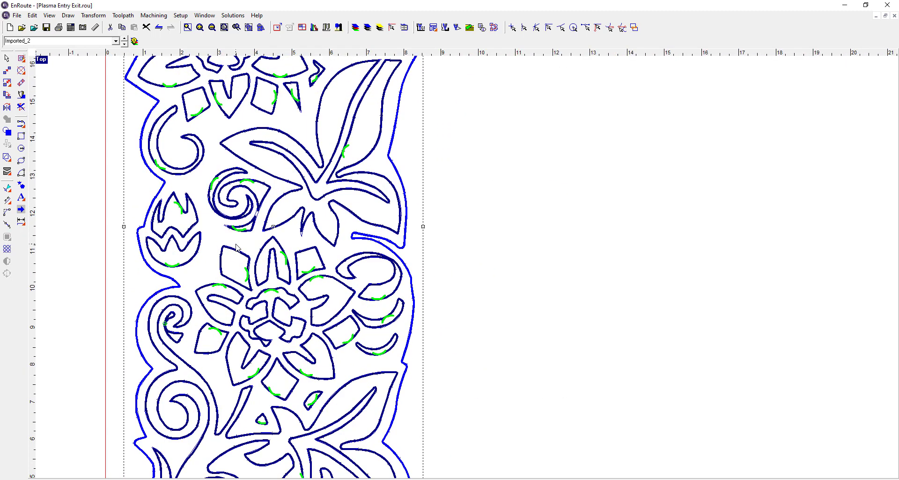
key(space)
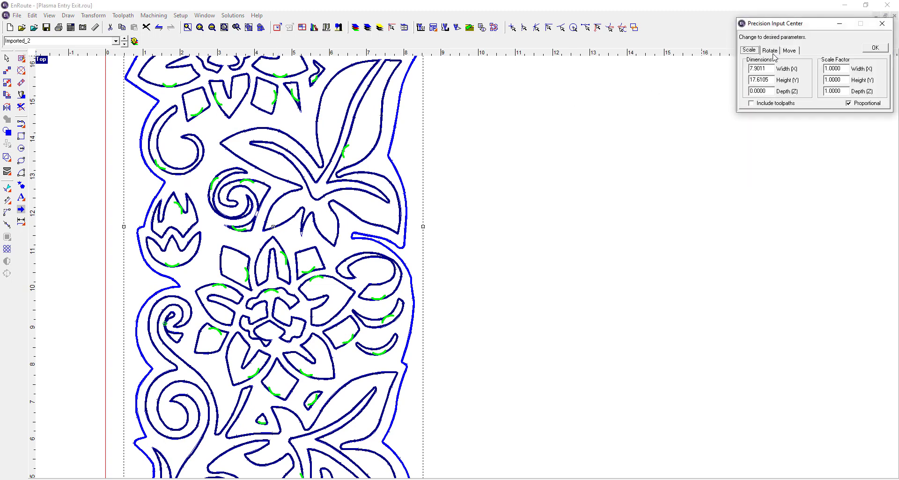
click(774, 54)
double_click(851, 65)
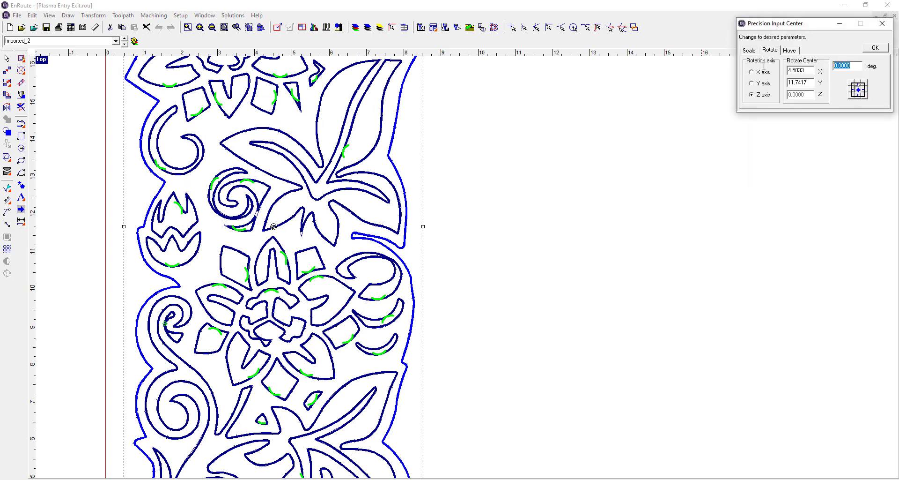
text(90)
key(Tab)
click(875, 48)
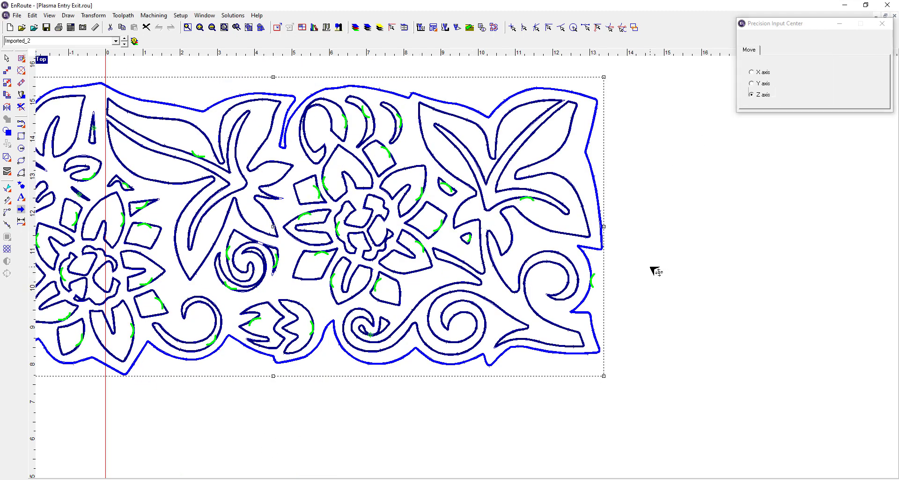
Step: Duplicate the rotated floral panel with its toolpaths, placing the copy directly above the original
scroll(650, 266, down, 5)
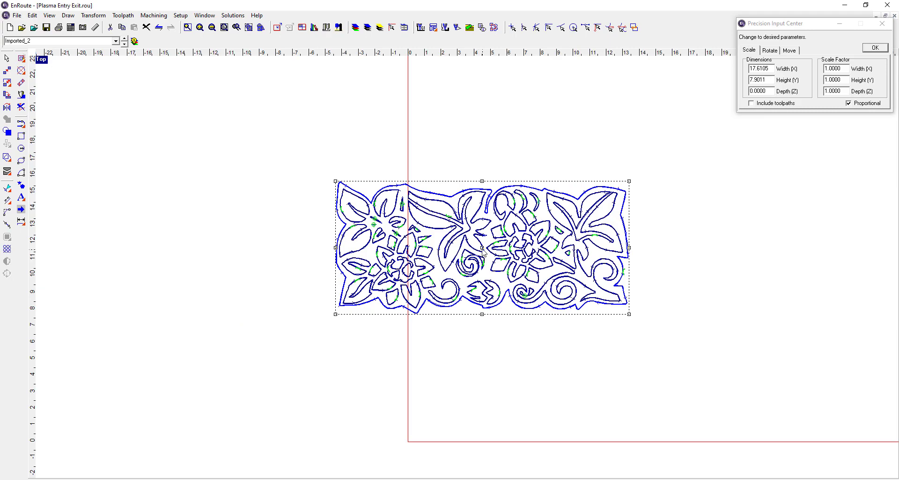
ctrl+drag(483, 251, 494, 119)
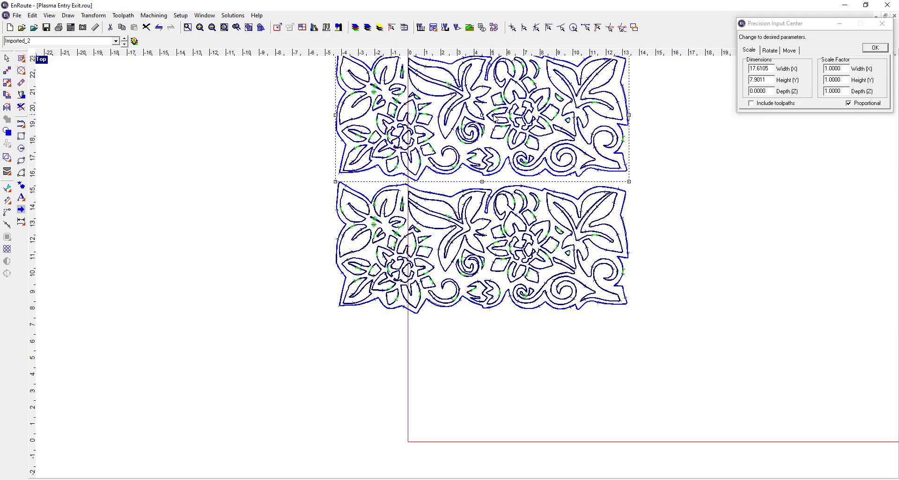
scroll(495, 119, up, 5)
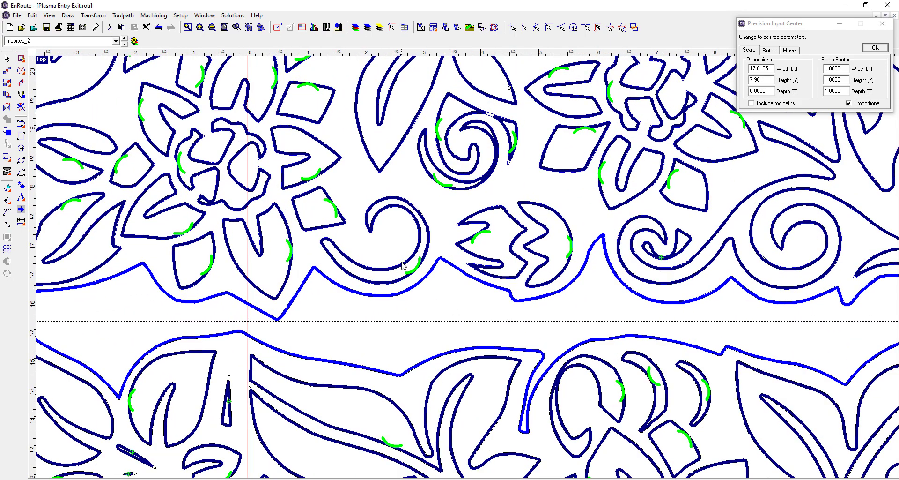
scroll(498, 223, down, 3)
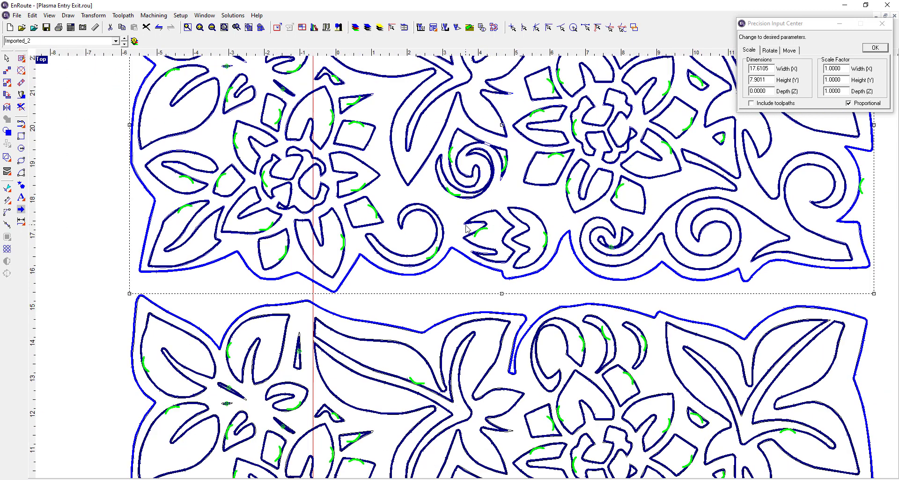
scroll(691, 138, up, 3)
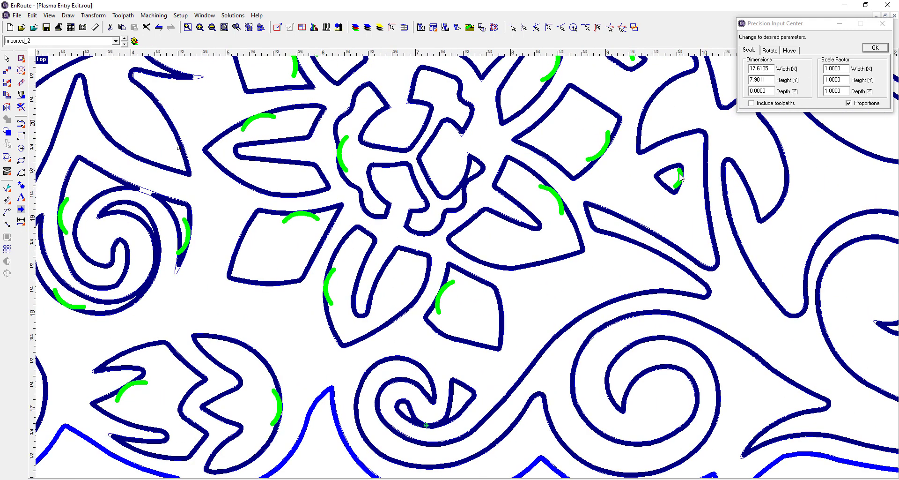
Step: Try a narrower preset kerf width on the copied panel's kerf compensation toolpaths
right_click(681, 178)
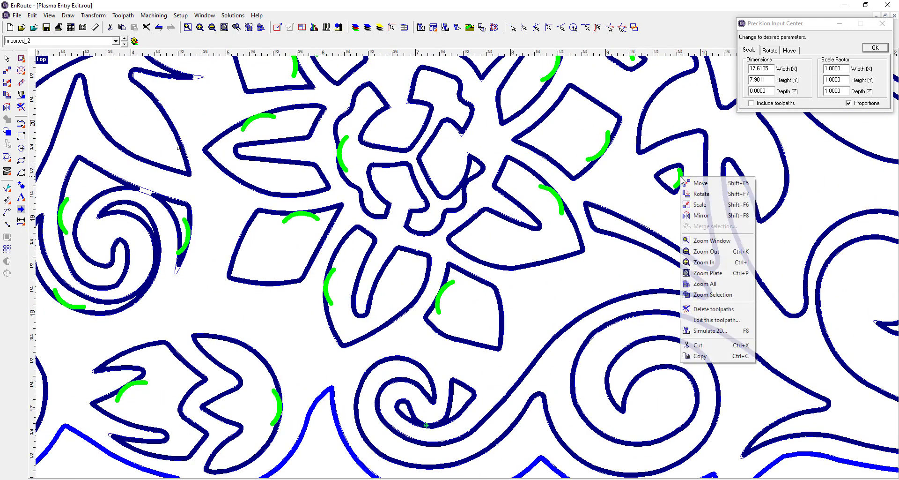
click(730, 320)
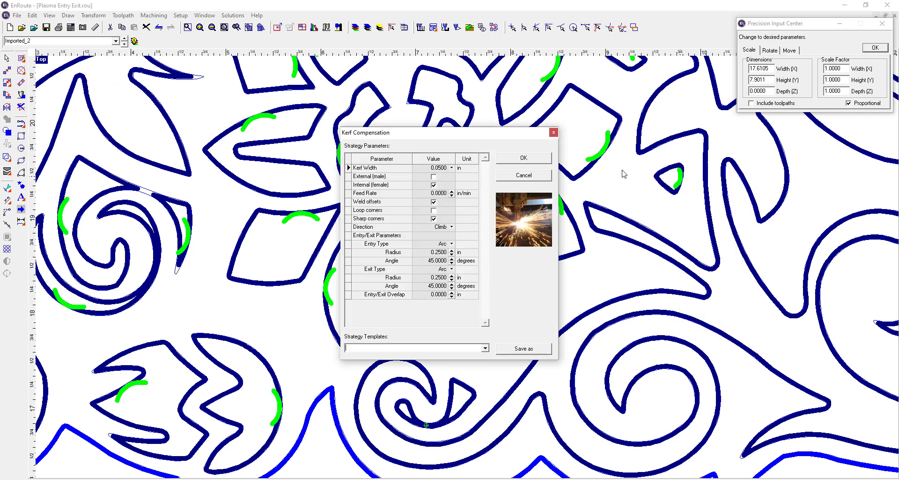
click(452, 168)
click(441, 184)
click(522, 159)
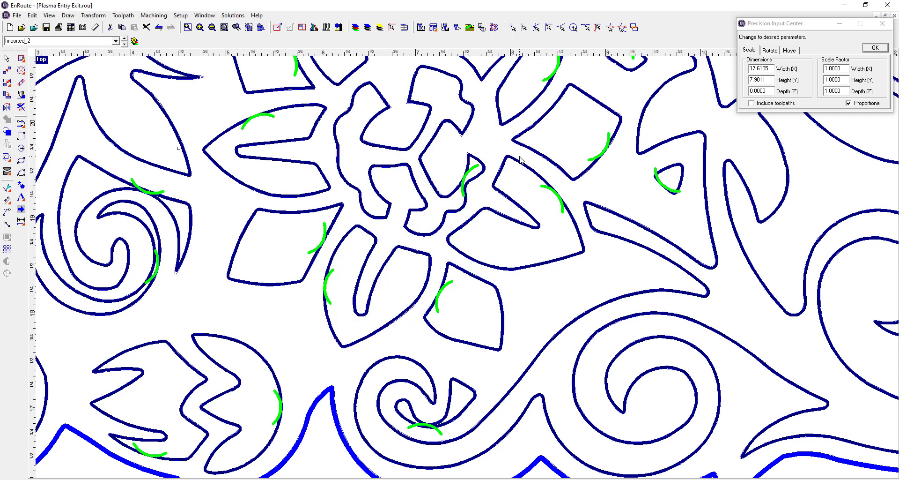
scroll(519, 159, down, 1)
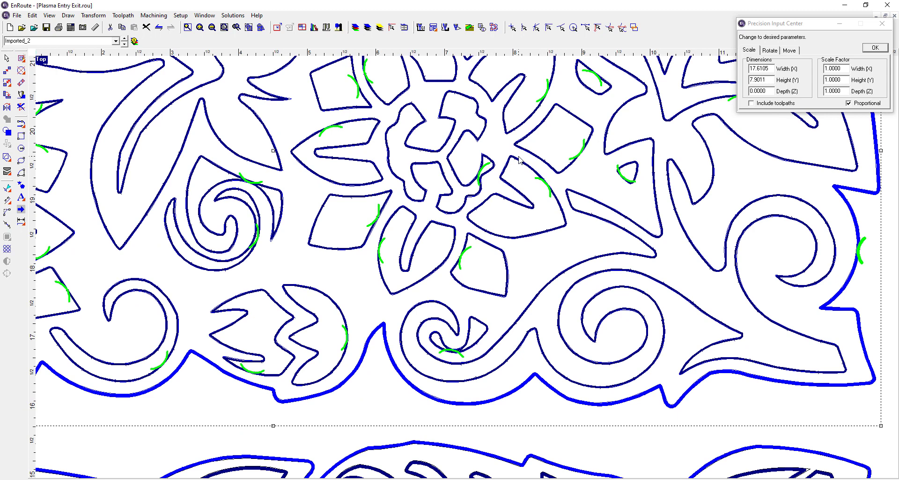
key(Delete)
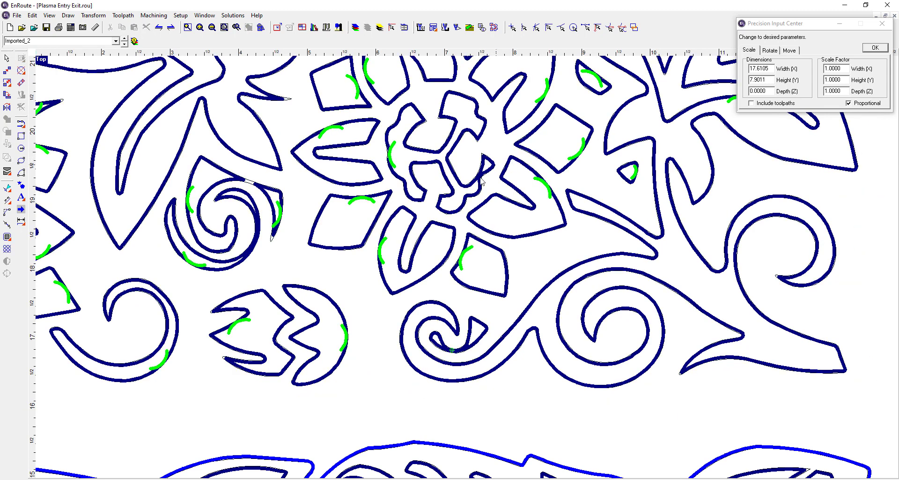
Step: Examine the start point and entry/exit arc fit on the copied panel's small inner swirl
scroll(456, 325, up, 4)
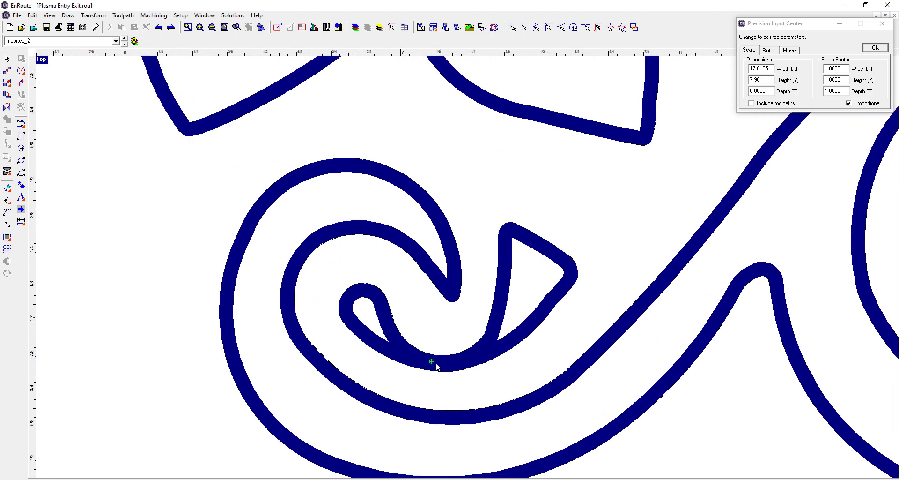
scroll(431, 364, down, 4)
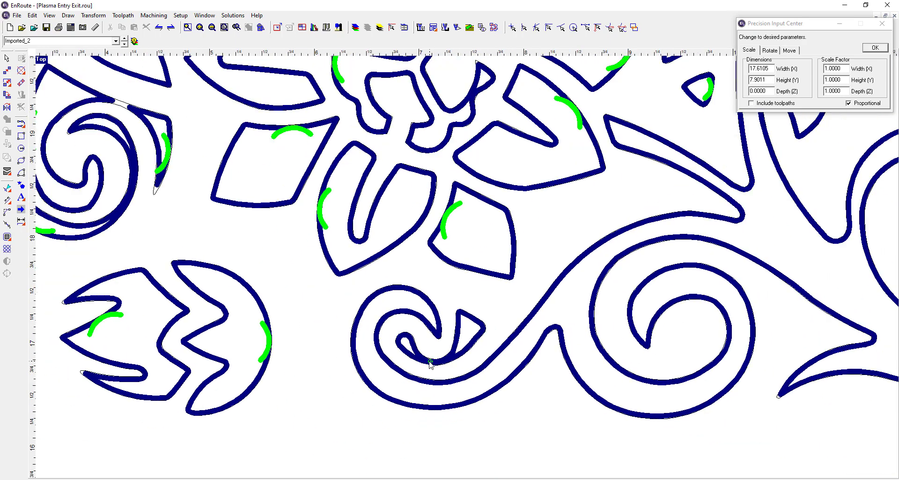
scroll(431, 364, up, 2)
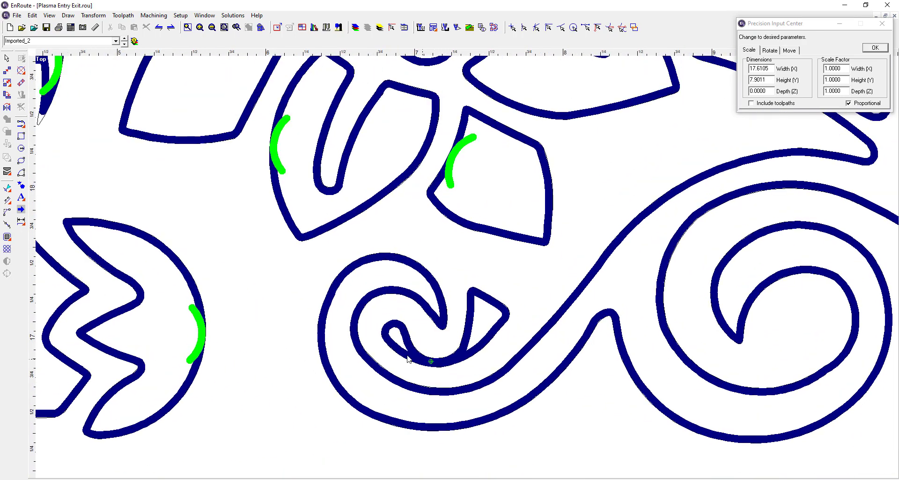
scroll(431, 360, down, 4)
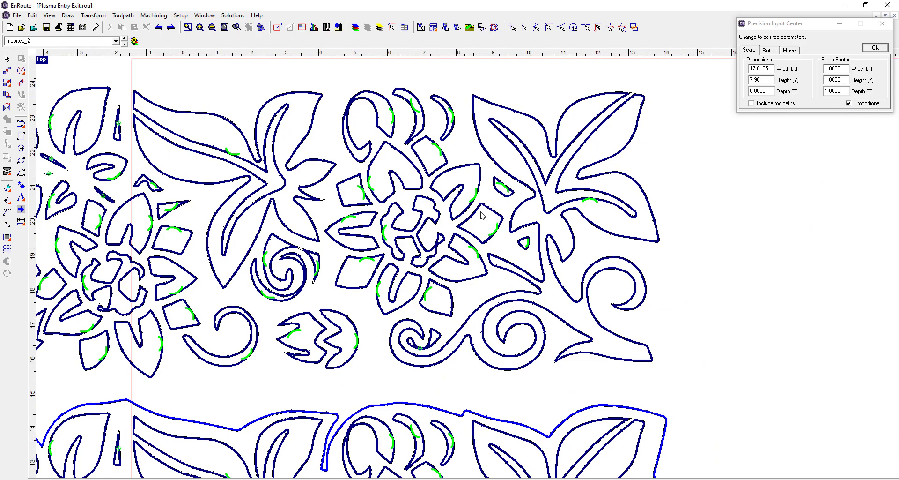
scroll(437, 186, down, 2)
scroll(465, 281, up, 3)
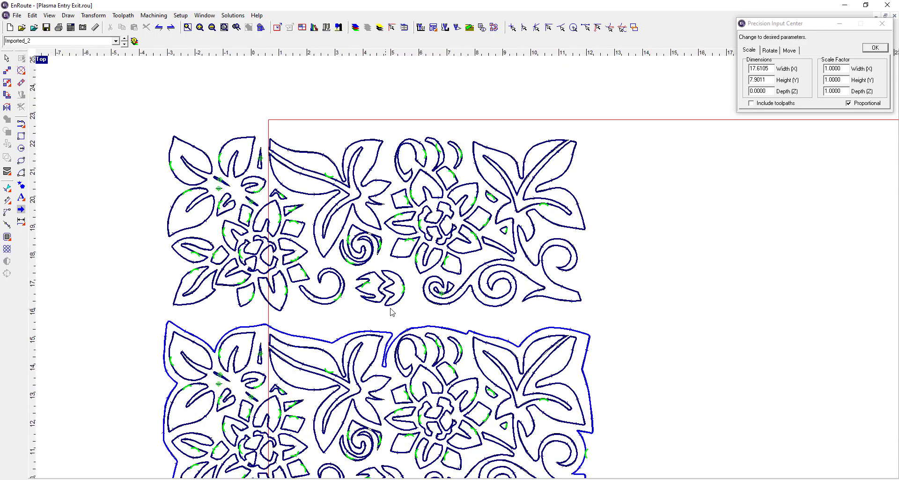
Step: Move the start point of the small inner swirl's toolpath on the copied panel into its wider, roughly triangular end
scroll(484, 288, up, 1)
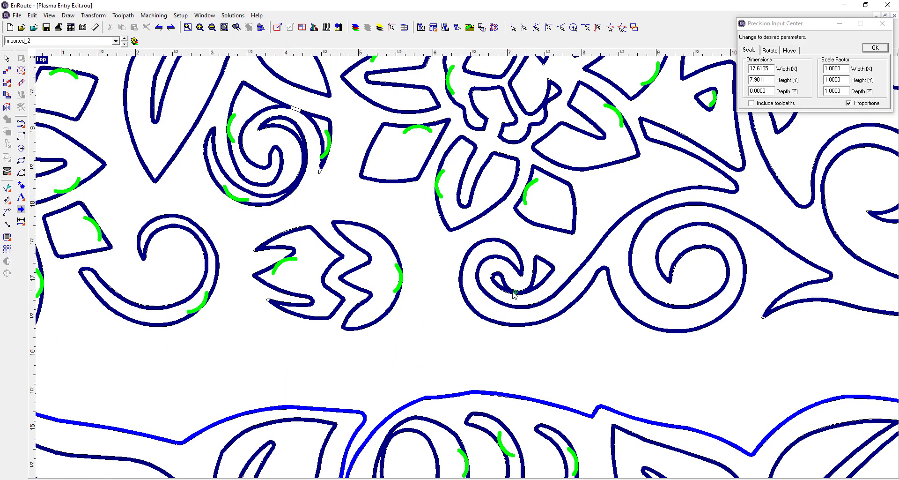
scroll(514, 294, up, 3)
right_click(519, 293)
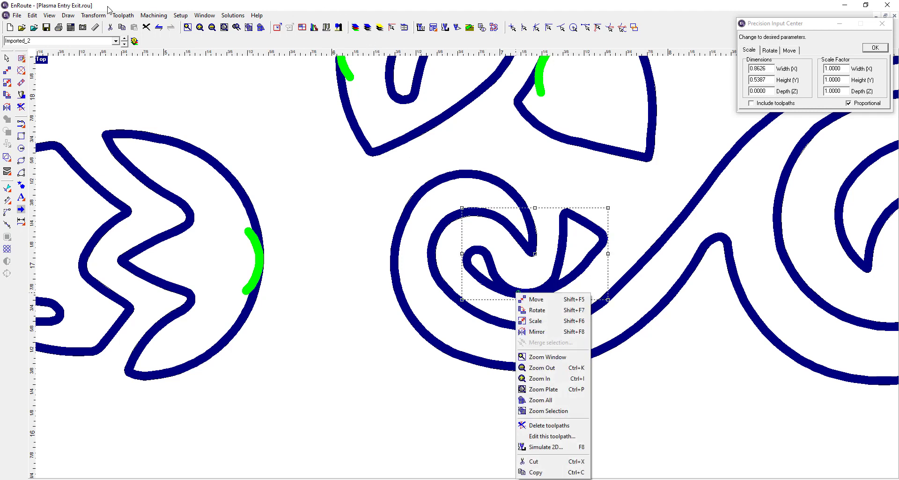
click(122, 15)
click(123, 15)
click(149, 104)
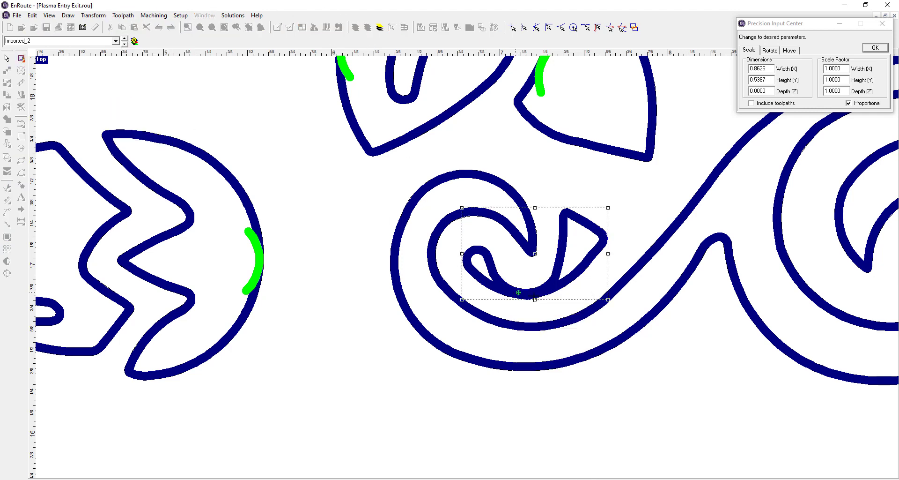
click(584, 255)
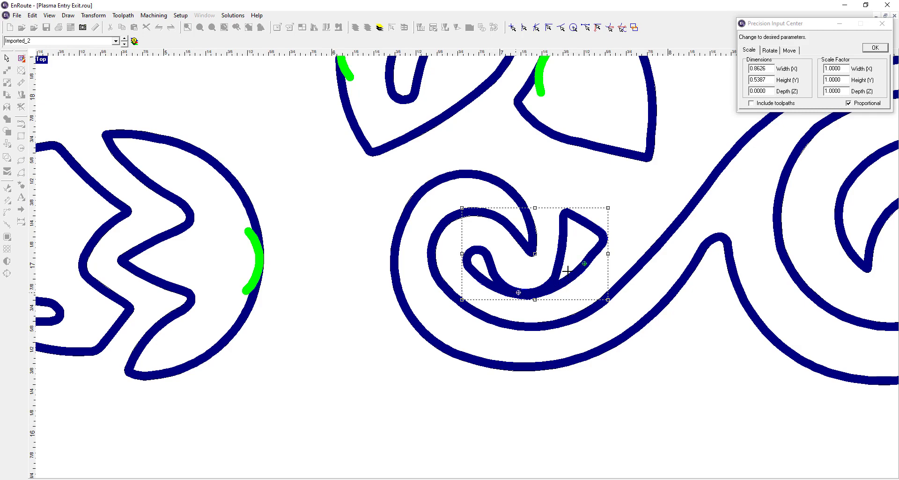
right_click(518, 227)
click(546, 232)
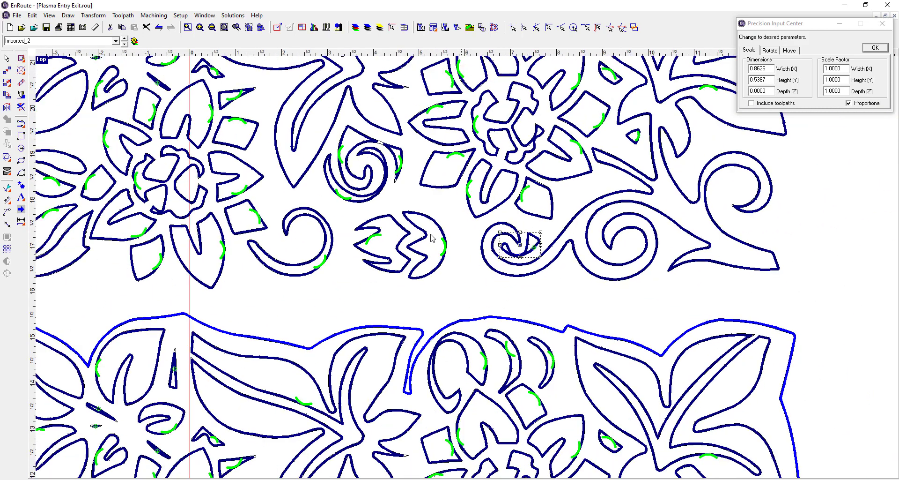
Step: Delete the upper copied panel with its toolpaths, keeping the original panel
scroll(431, 237, down, 5)
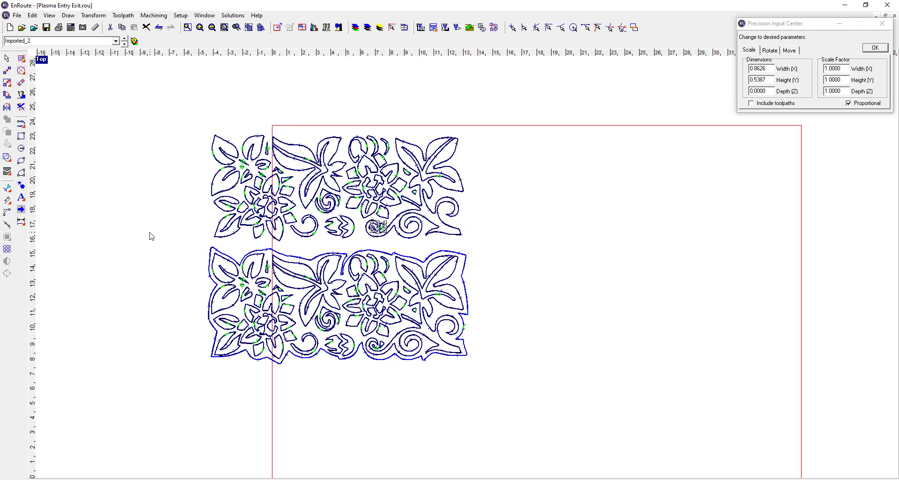
click(163, 123)
drag(466, 224, 502, 246)
key(Delete)
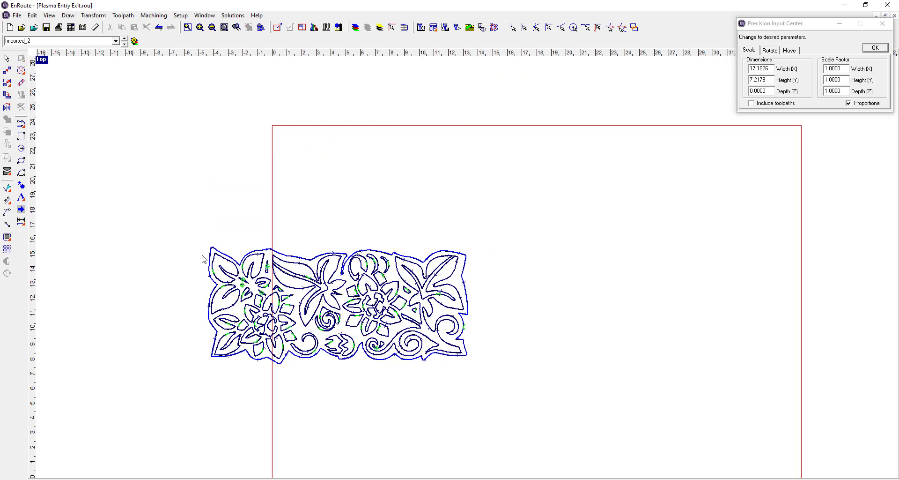
Step: Mirror the remaining panel as a copy across a vertical line at X 14.8658, running from Y 18.7780 to Y 5.5655
scroll(205, 259, up, 2)
scroll(165, 210, down, 2)
mouse_move(142, 194)
mouse_down()
mouse_move(475, 310)
mouse_move(495, 378)
mouse_up()
scroll(576, 243, up, 2)
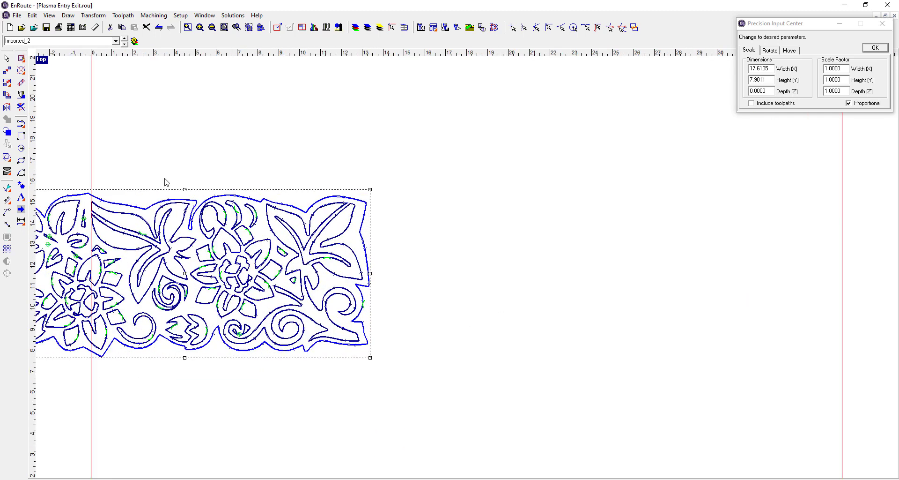
click(9, 107)
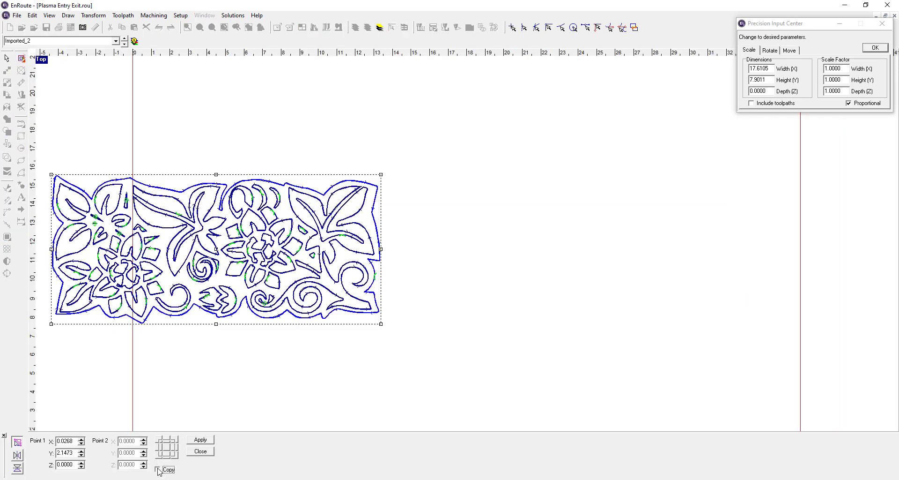
click(158, 469)
drag(409, 119, 403, 300)
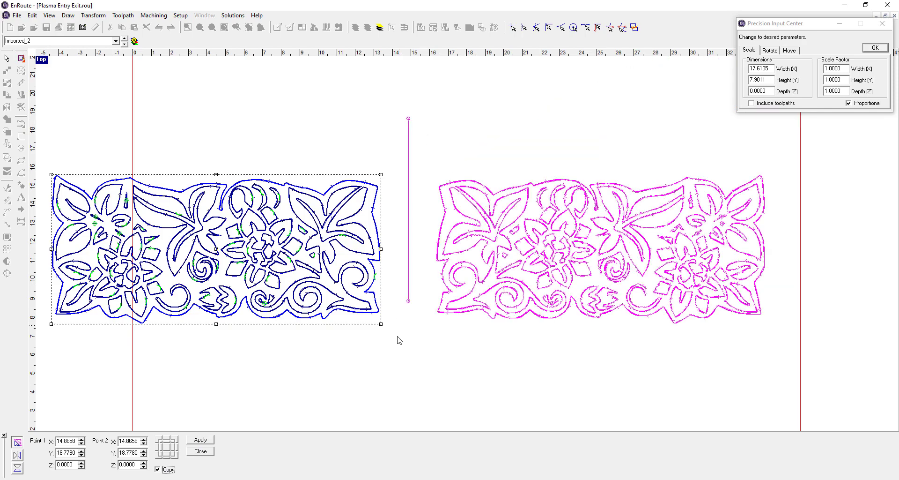
drag(399, 340, 397, 364)
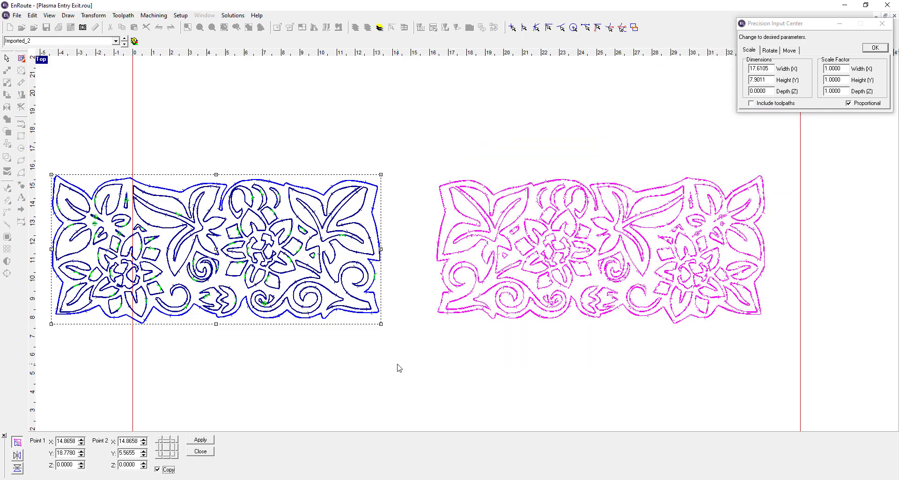
key(Escape)
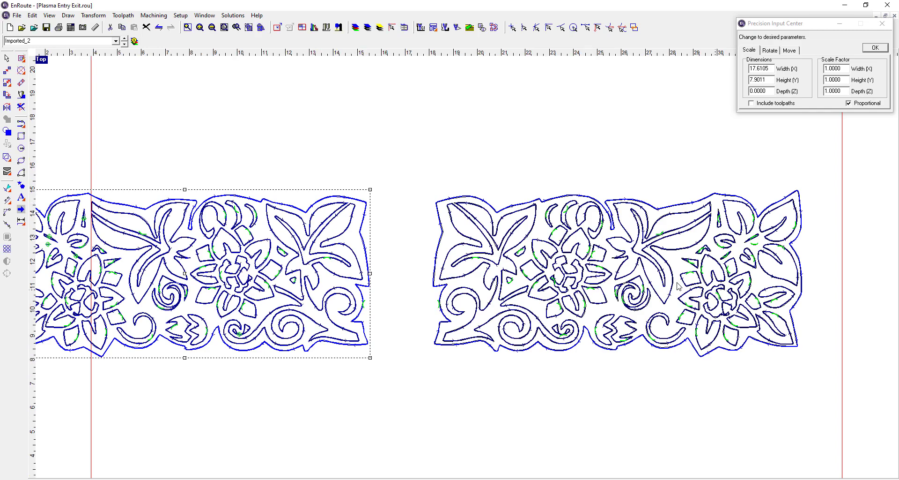
Step: Check the entry/exit arcs on the mirrored panel copy and delete that copy with its toolpaths
scroll(647, 290, up, 3)
scroll(635, 312, up, 2)
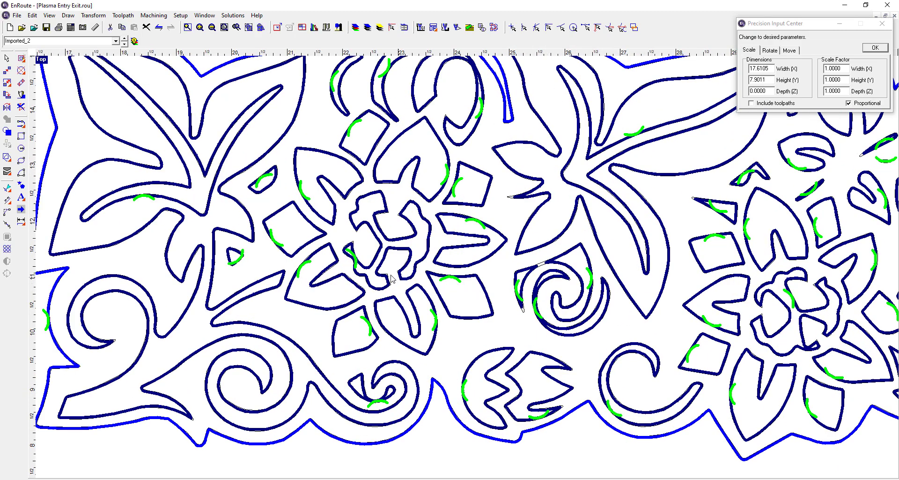
scroll(295, 267, up, 2)
scroll(216, 253, down, 4)
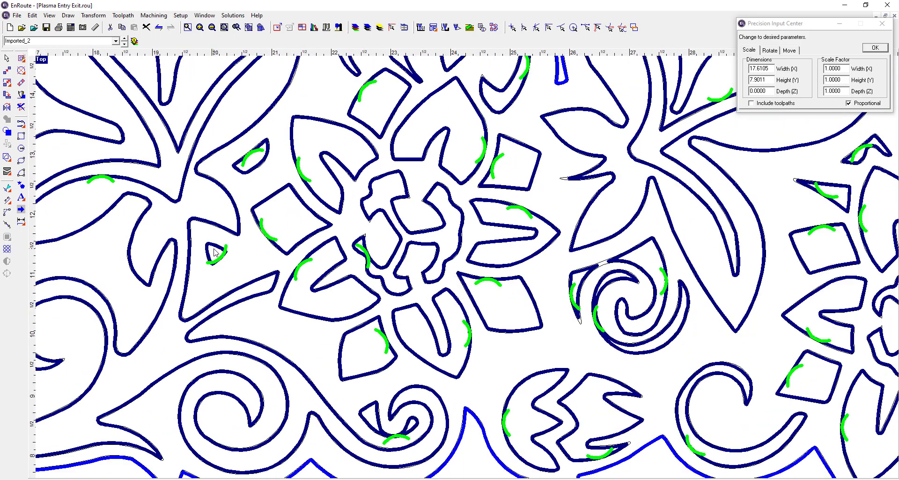
scroll(216, 252, down, 5)
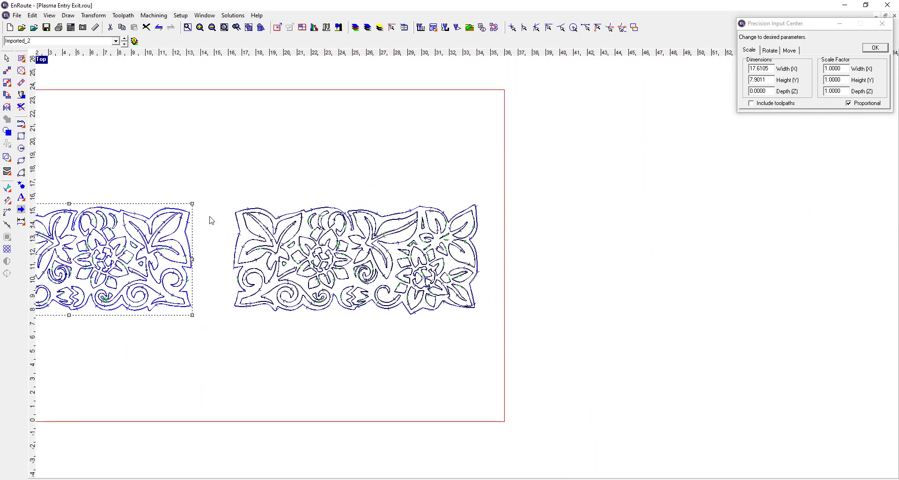
drag(222, 157, 517, 342)
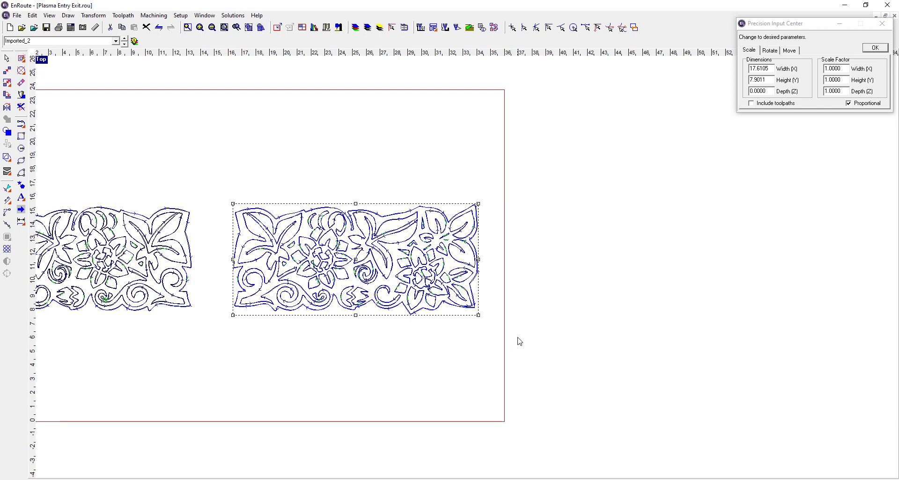
key(Delete)
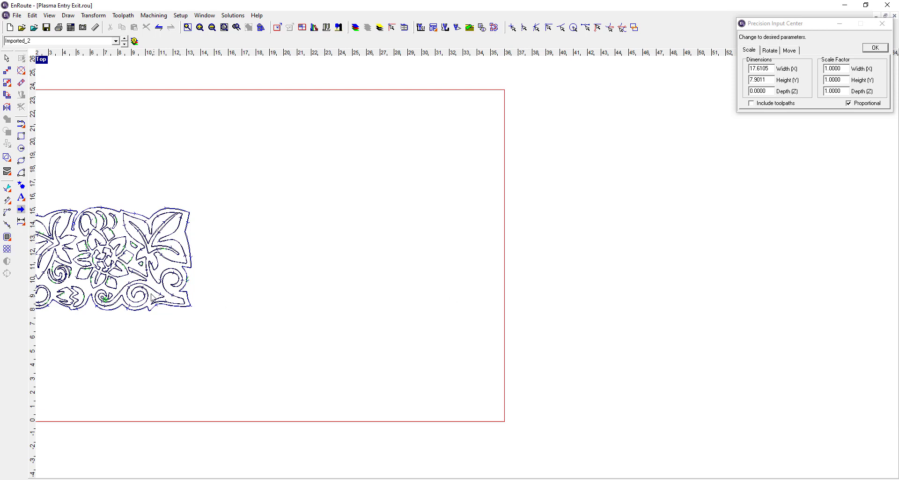
Step: Select the whole remaining panel with its toolpaths and move it about 5.4 in along X, past the plate's left edge onto the plate
scroll(347, 227, down, 2)
scroll(253, 281, up, 5)
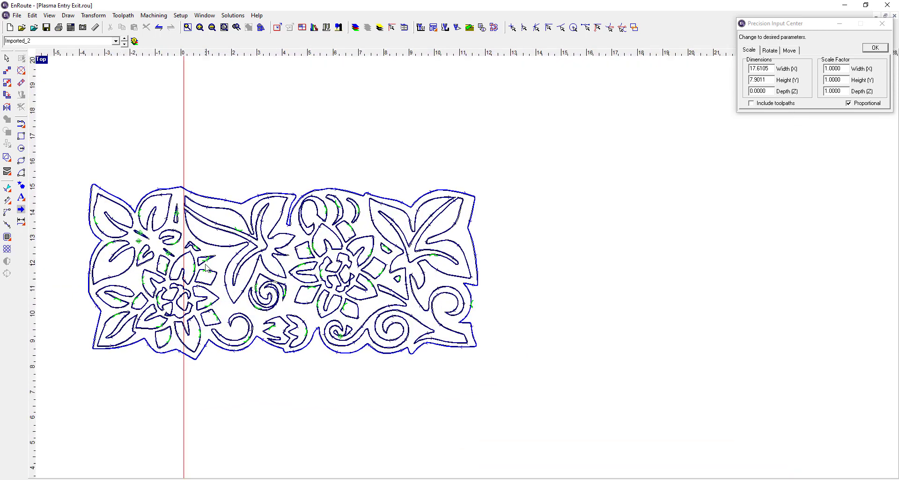
scroll(206, 267, up, 1)
scroll(266, 262, up, 1)
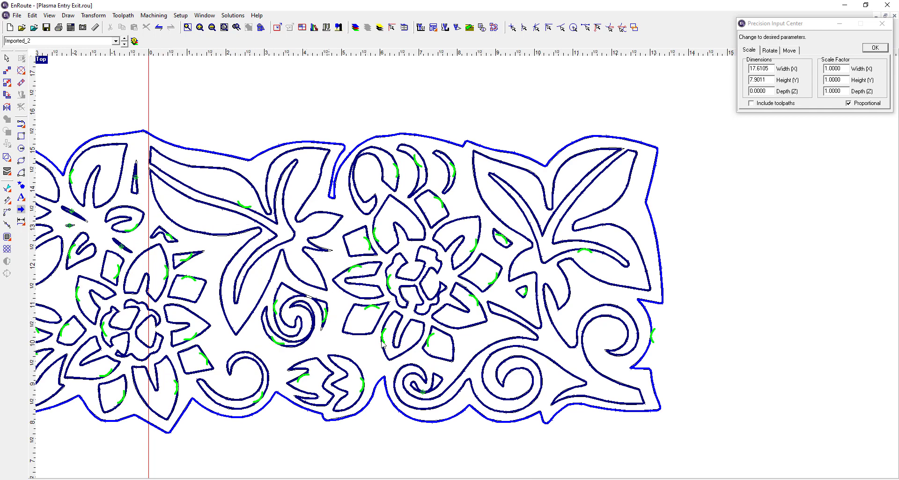
scroll(568, 321, down, 2)
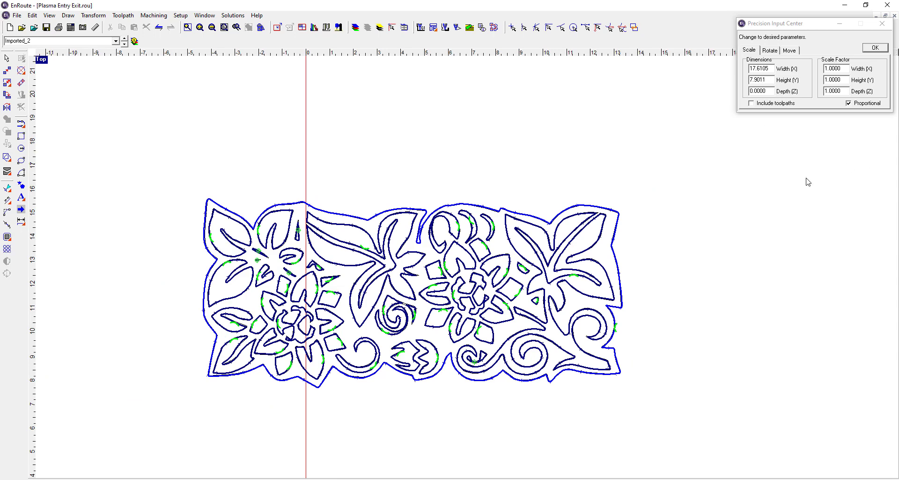
scroll(458, 200, down, 1)
scroll(408, 199, up, 1)
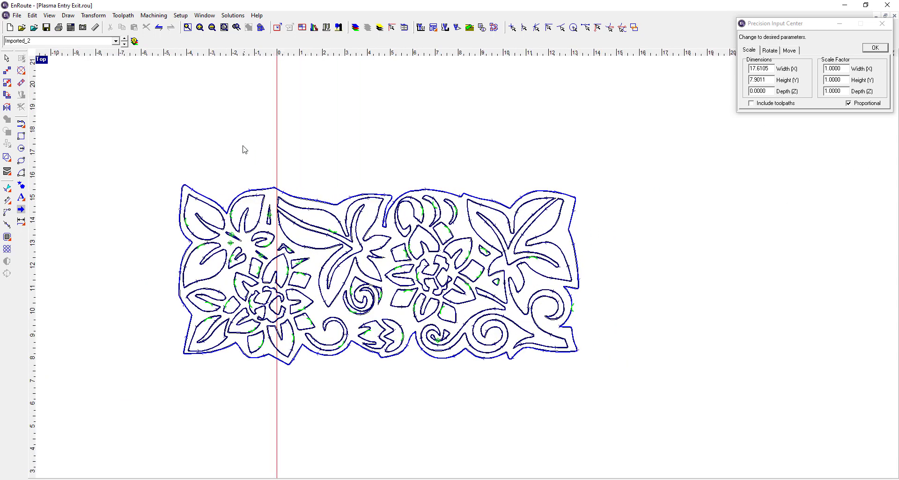
mouse_move(151, 157)
mouse_down()
mouse_move(253, 222)
mouse_move(657, 417)
mouse_up()
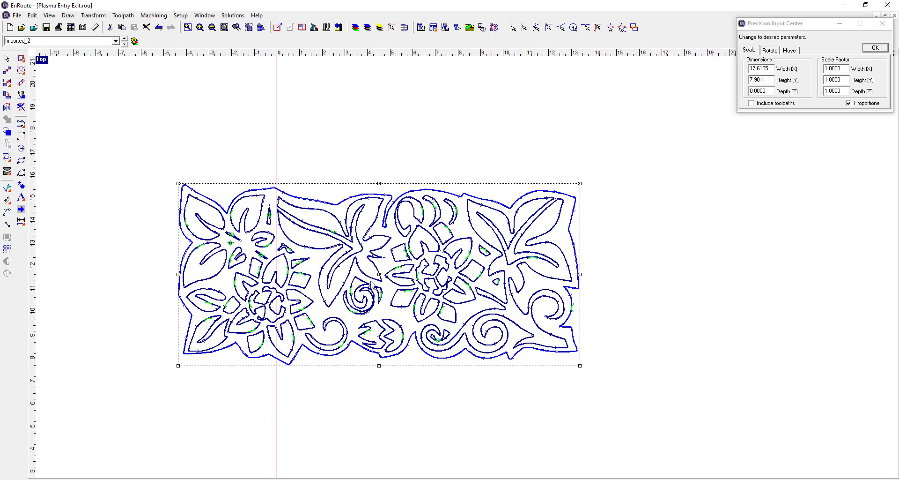
drag(379, 279, 501, 276)
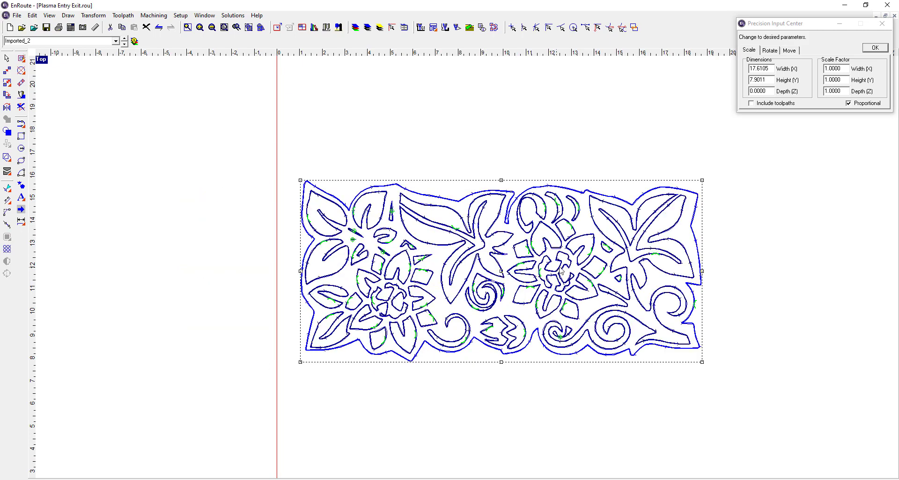
scroll(655, 283, up, 5)
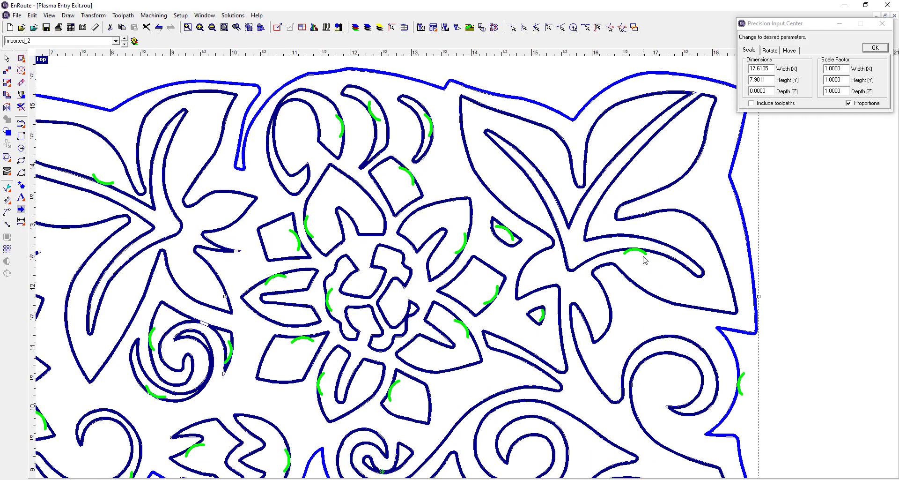